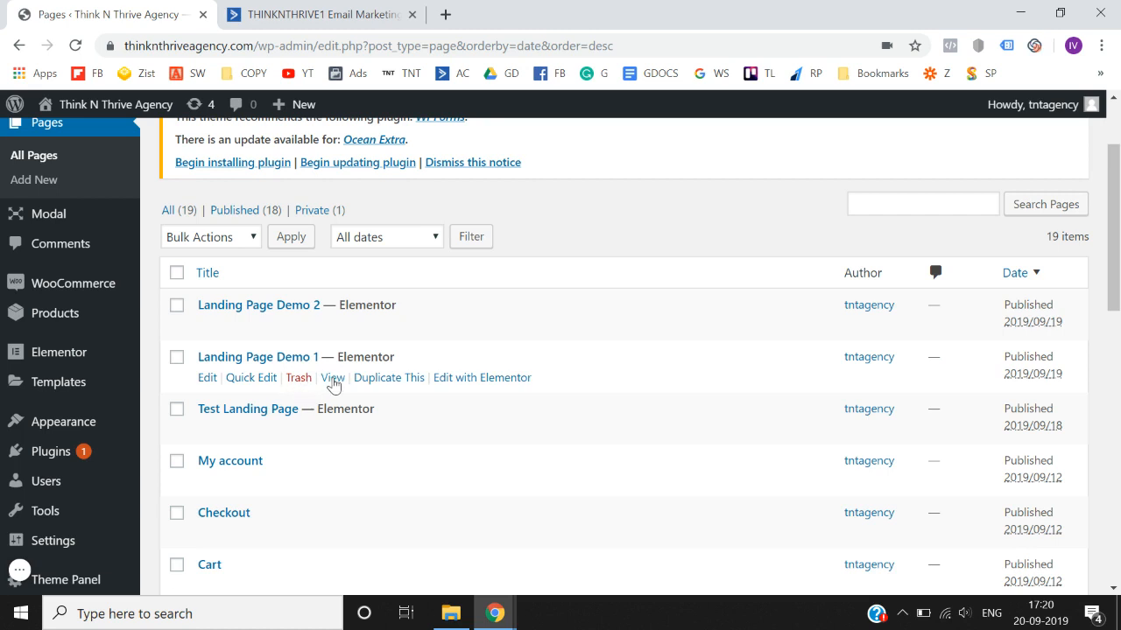
View the live Landing Page Demo 1 and Landing Page Demo 2 from the pages list, each in its own new tab
{"action": "right_click", "coordinate": [332, 379]}
{"action": "left_click", "coordinate": [354, 392]}
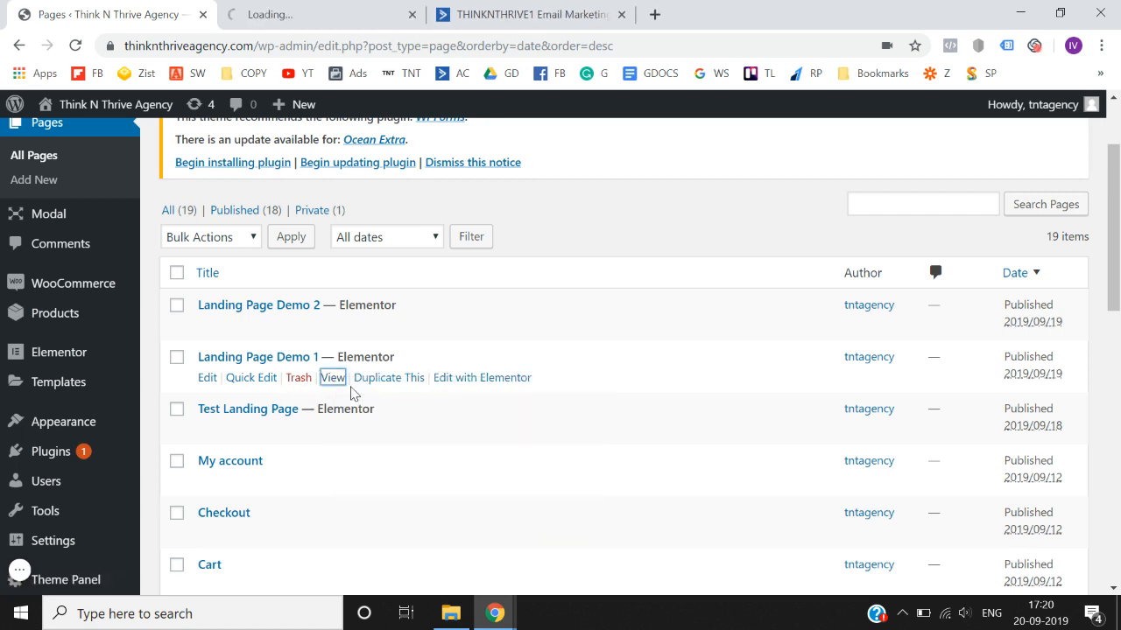
{"action": "left_click", "coordinate": [364, 10]}
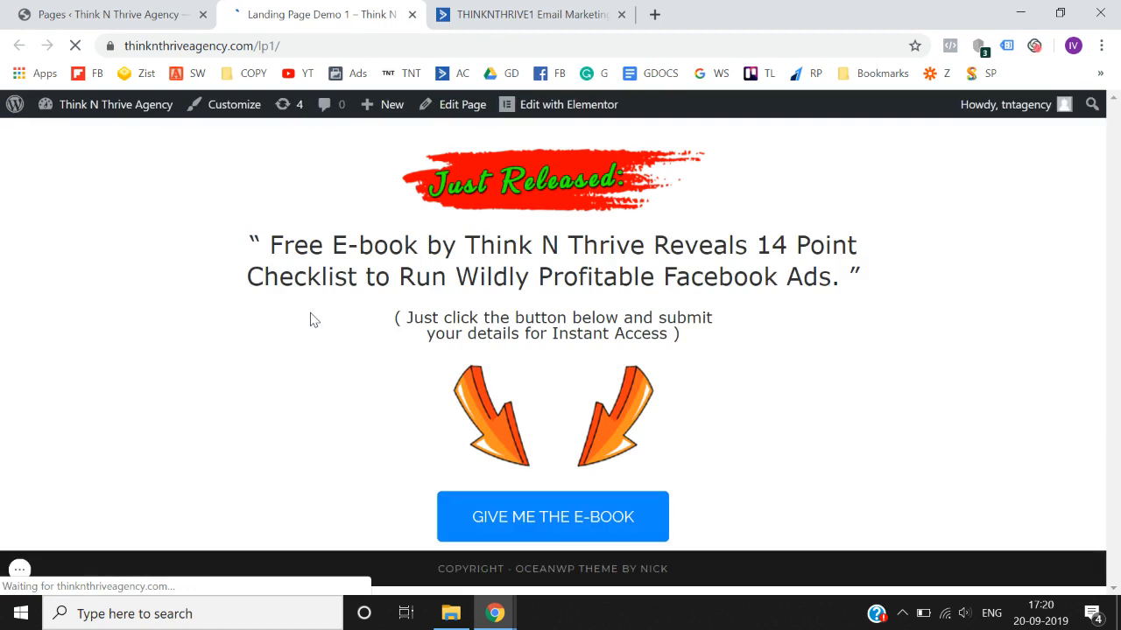
{"action": "left_click", "coordinate": [155, 10]}
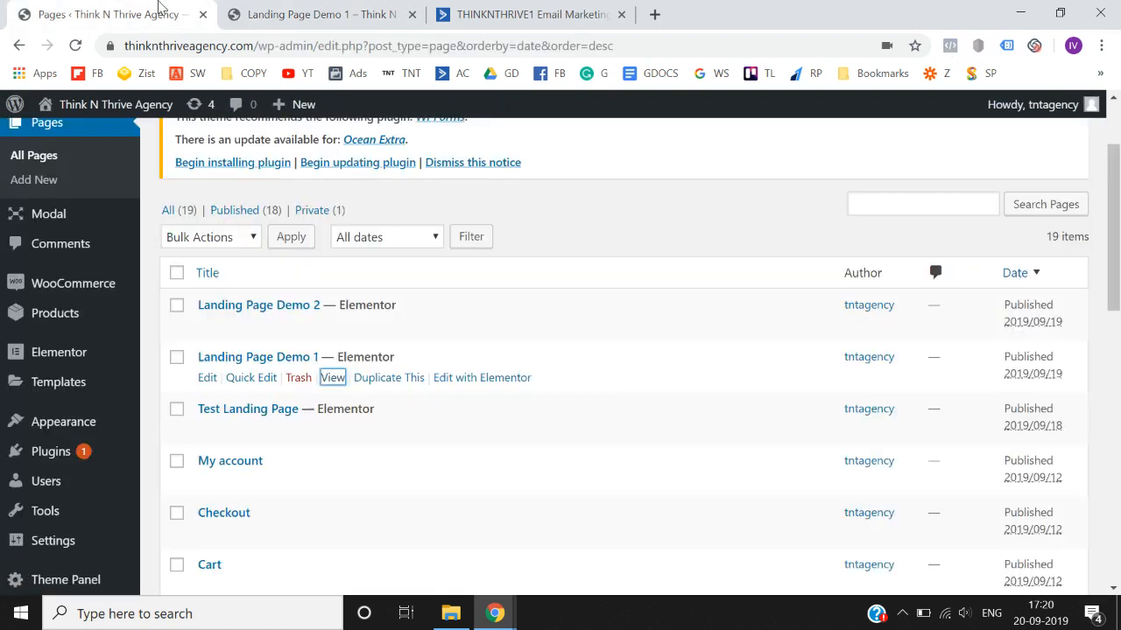
{"action": "right_click", "coordinate": [332, 325]}
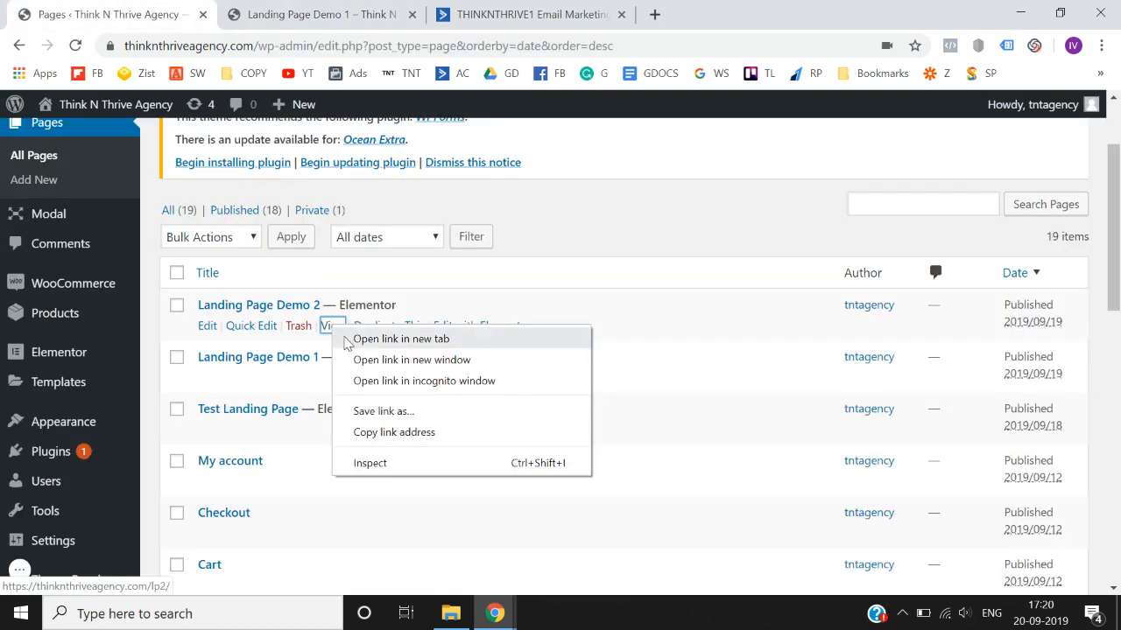
{"action": "left_click", "coordinate": [346, 342]}
{"action": "left_click", "coordinate": [460, 11]}
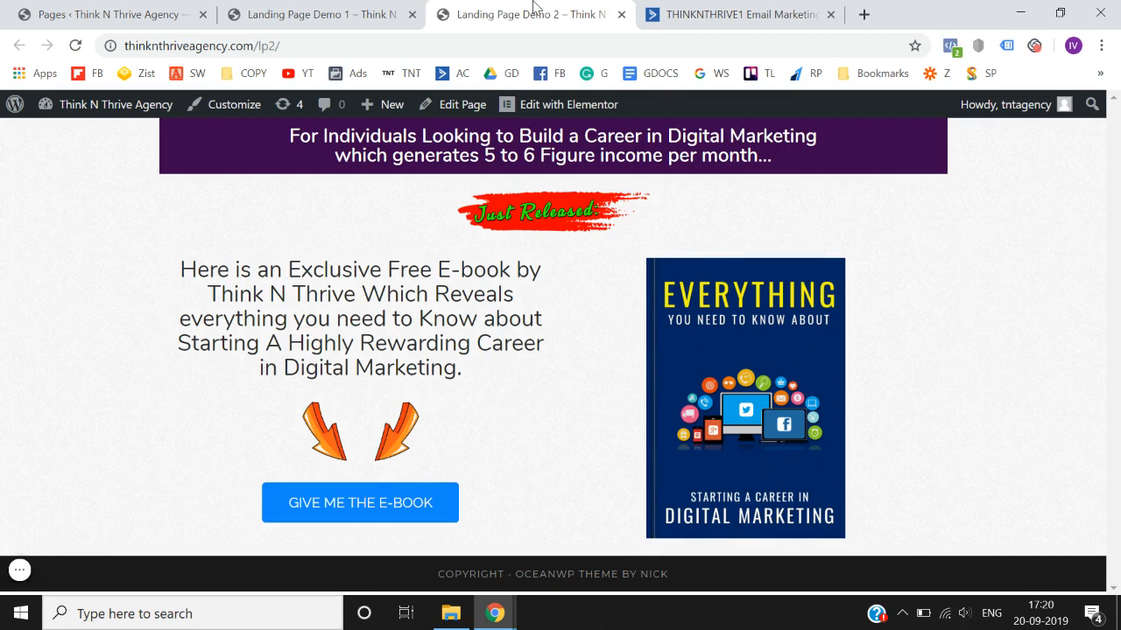
Follow the e-book button on Landing Page Demo 1 to its form submission page and examine the full name, email and phone fields
{"action": "left_click", "coordinate": [282, 12]}
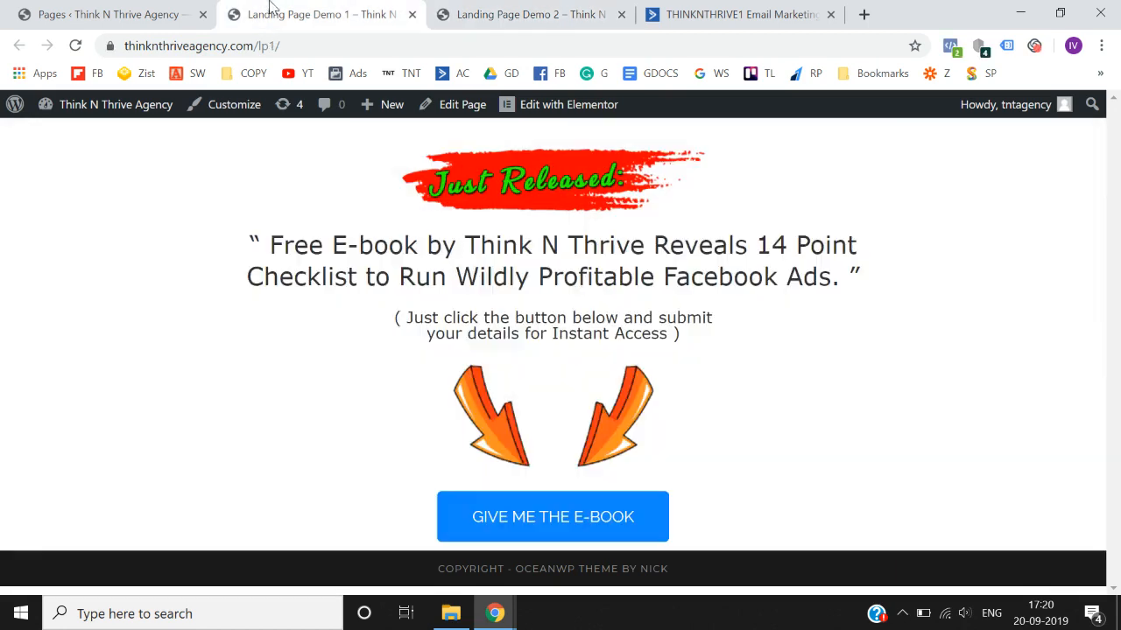
{"action": "left_click", "coordinate": [521, 536]}
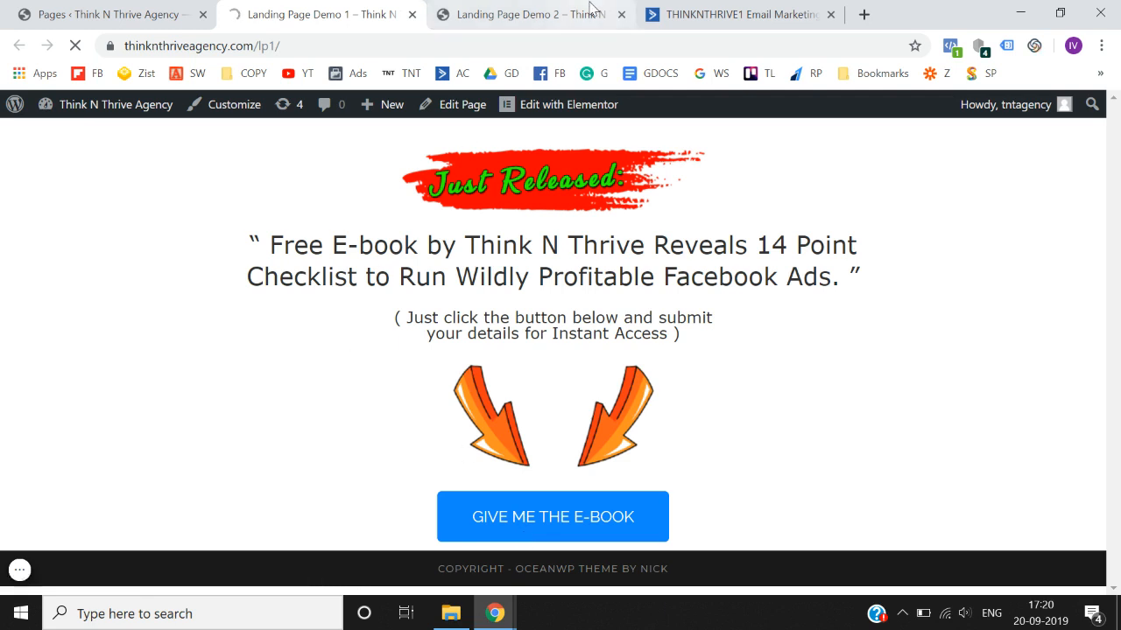
{"action": "left_click", "coordinate": [525, 14]}
{"action": "left_click", "coordinate": [347, 9]}
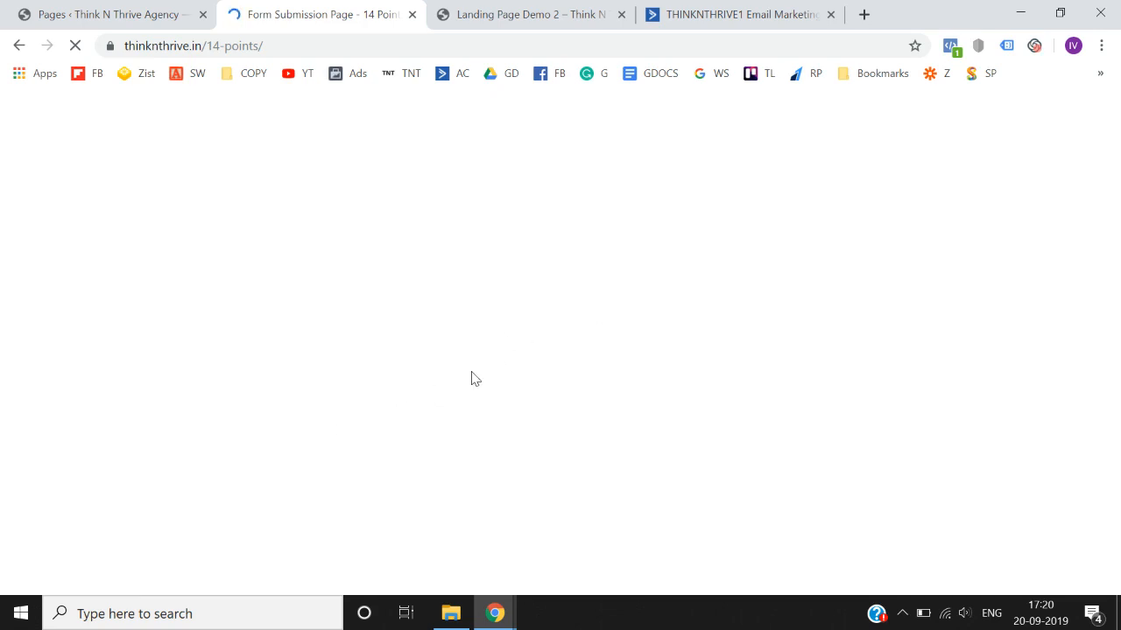
{"action": "scroll", "coordinate": [471, 378], "scroll_direction": "down", "scroll_amount": 1}
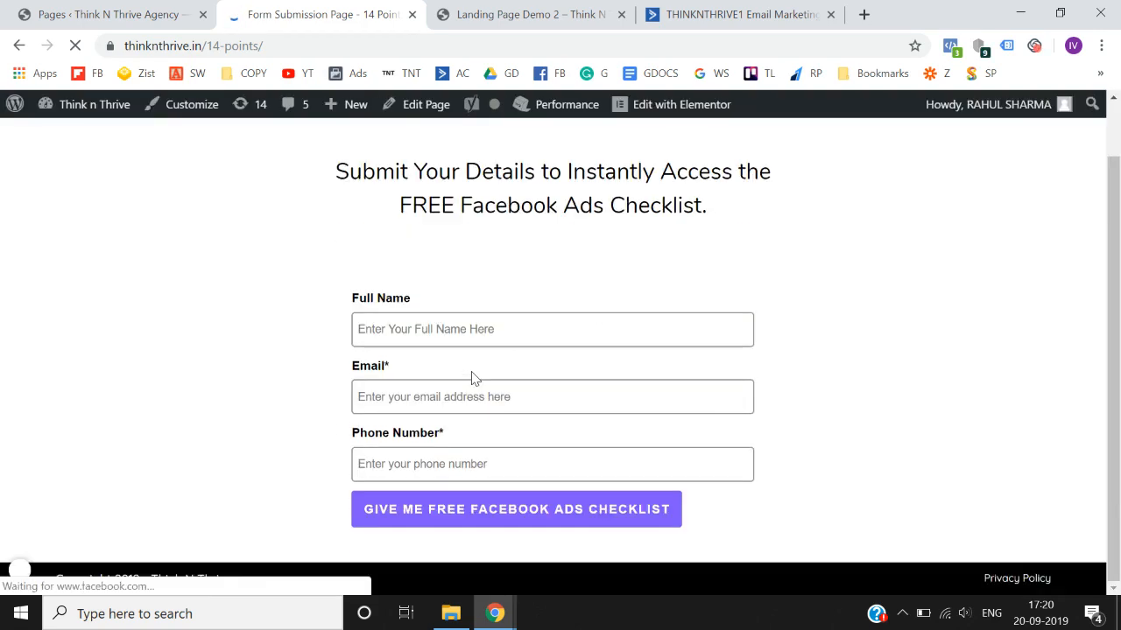
{"action": "scroll", "coordinate": [472, 379], "scroll_direction": "up", "scroll_amount": 1}
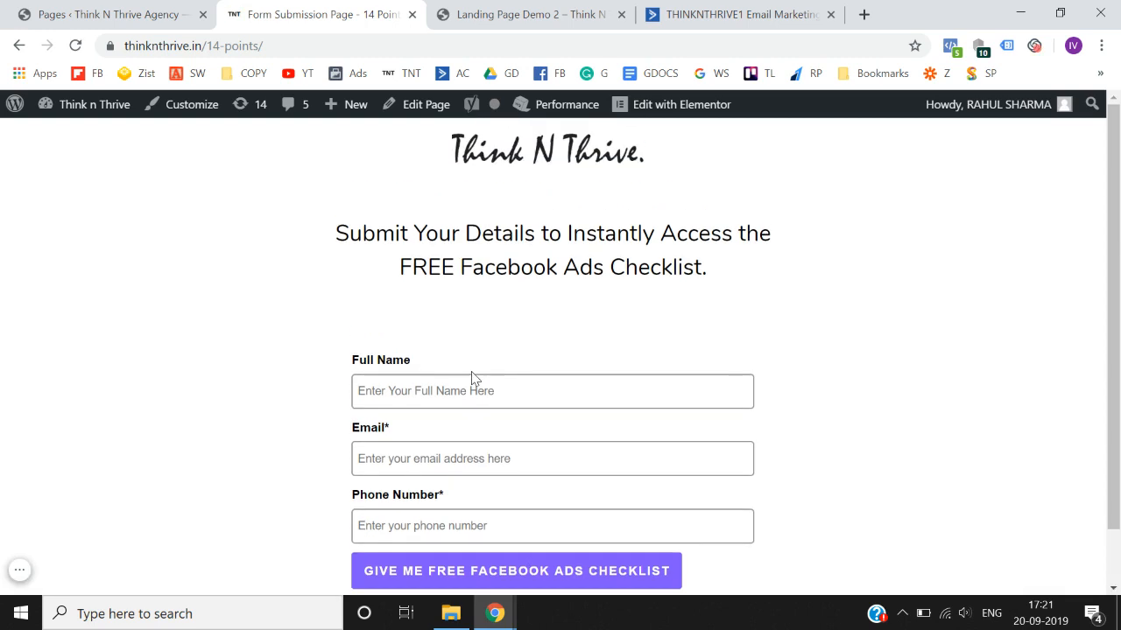
{"action": "scroll", "coordinate": [308, 361], "scroll_direction": "down", "scroll_amount": 1}
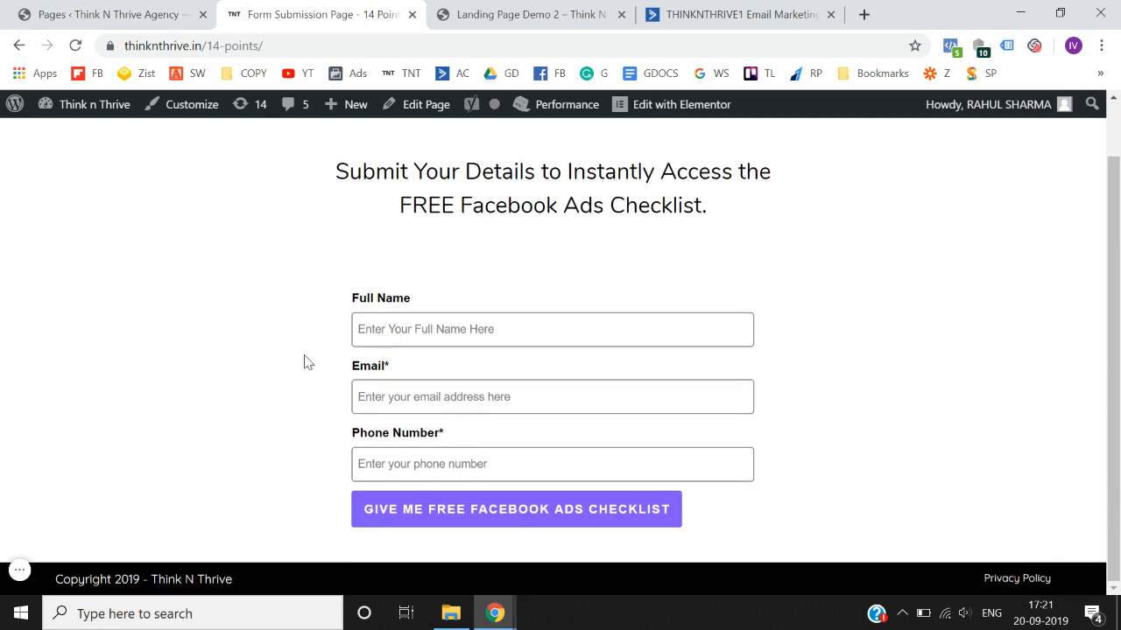
{"action": "left_click_drag", "start_coordinate": [353, 295], "coordinate": [767, 484]}
{"action": "left_click", "coordinate": [767, 484]}
Return to the WordPress pages list and start a new page
{"action": "left_click", "coordinate": [180, 18]}
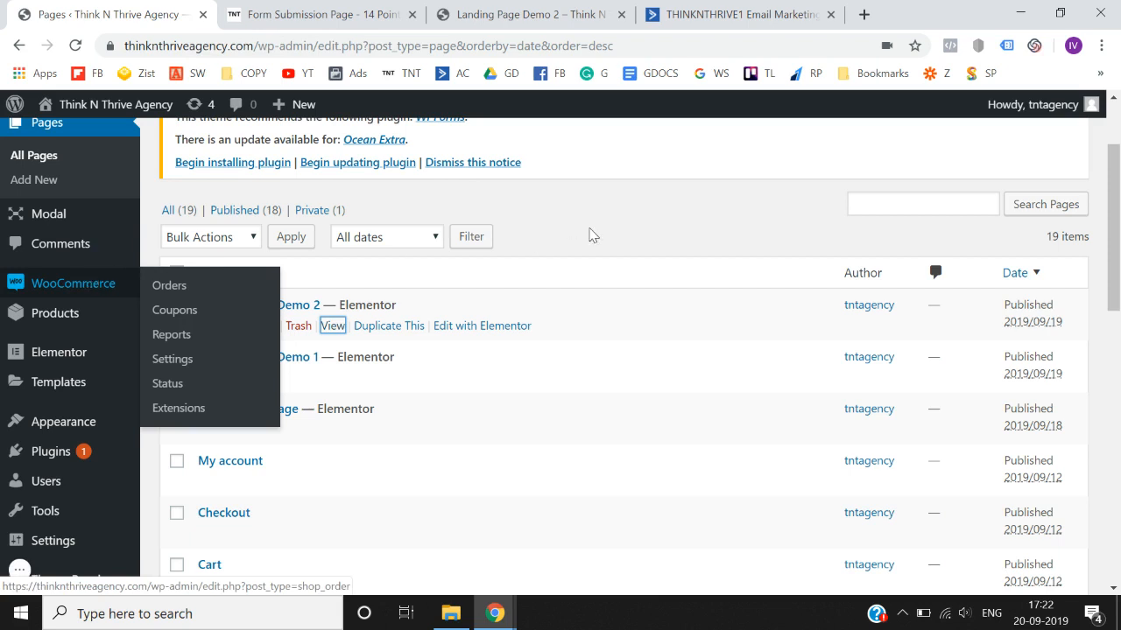
{"action": "scroll", "coordinate": [598, 238], "scroll_direction": "up", "scroll_amount": 2}
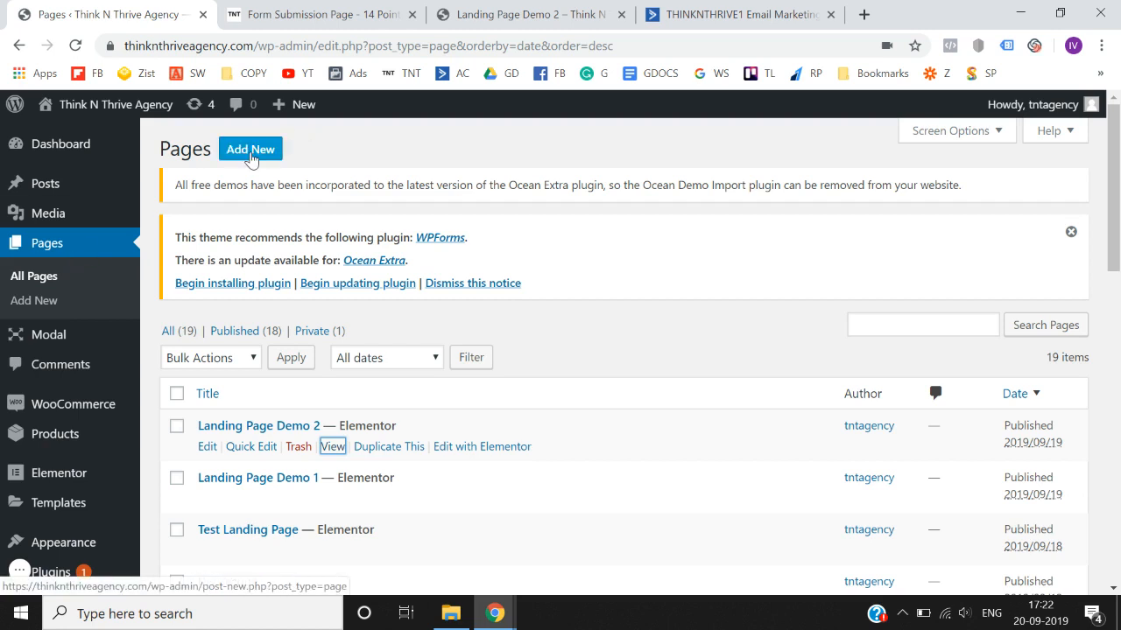
{"action": "left_click", "coordinate": [252, 159]}
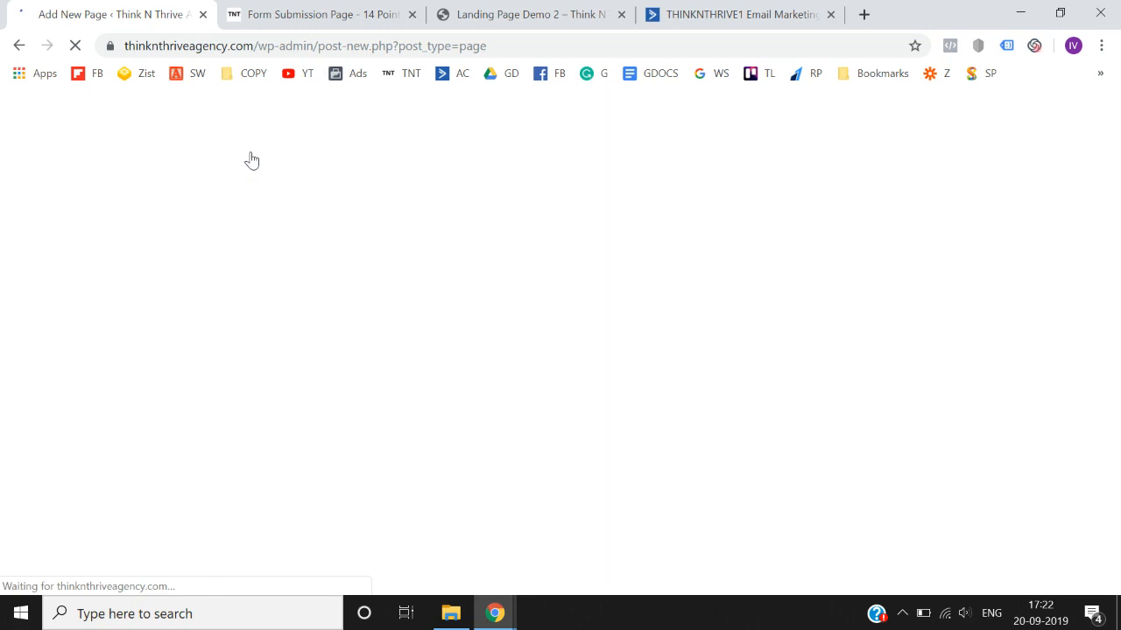
Examine the logo, heading and form layout of the existing 14-points form submission page
{"action": "left_click", "coordinate": [298, 12]}
{"action": "scroll", "coordinate": [219, 431], "scroll_direction": "up", "scroll_amount": 1}
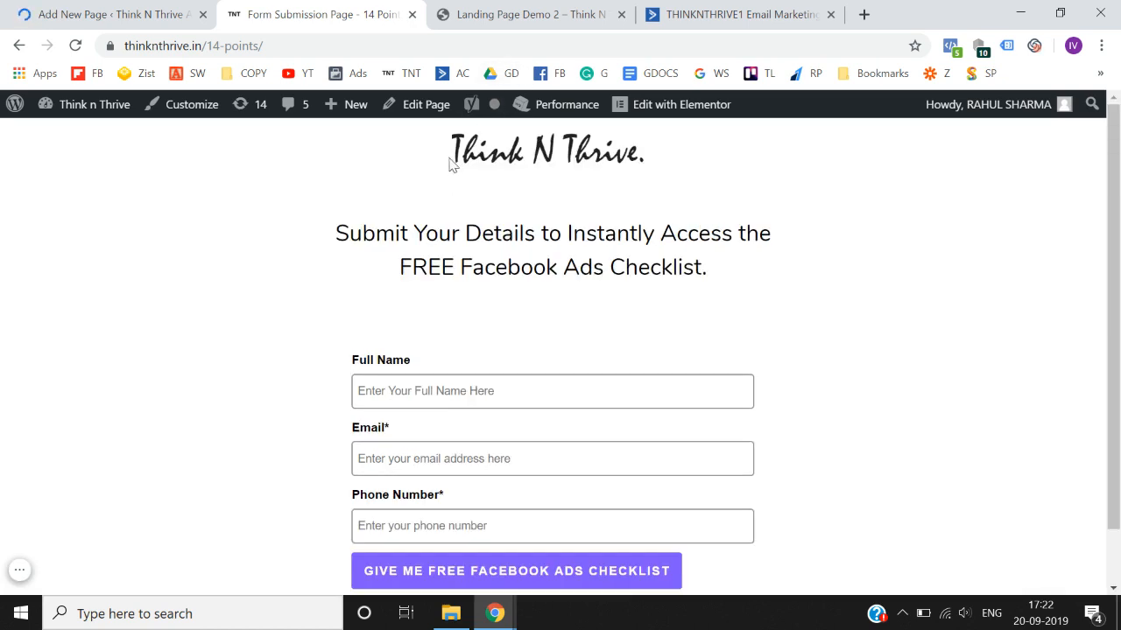
{"action": "left_click_drag", "start_coordinate": [452, 156], "coordinate": [658, 155]}
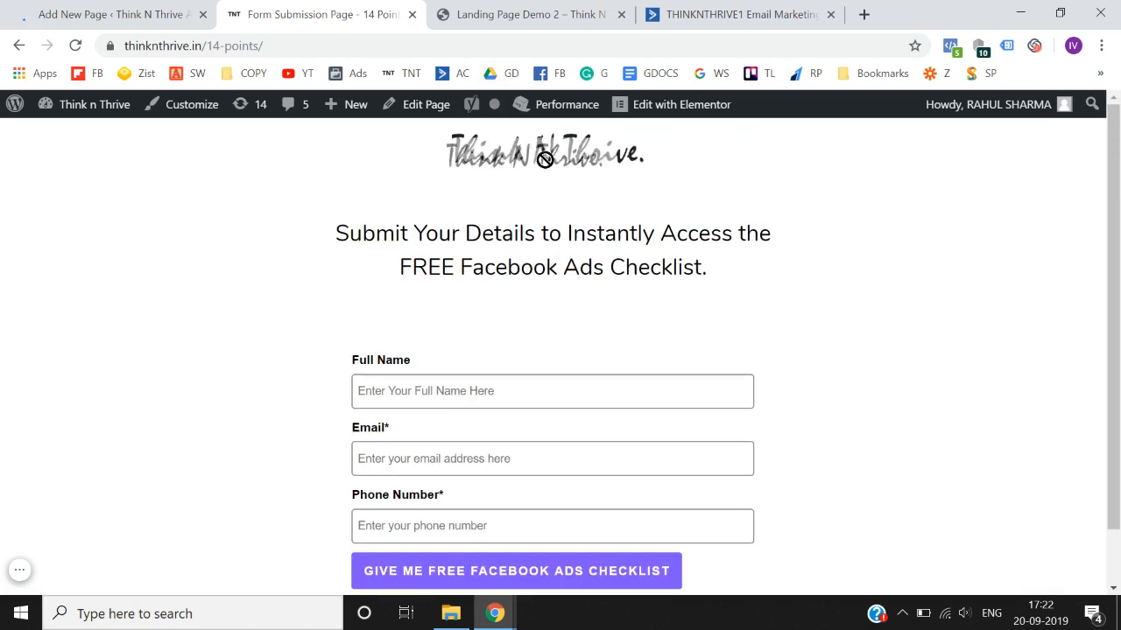
{"action": "scroll", "coordinate": [342, 265], "scroll_direction": "down", "scroll_amount": 1}
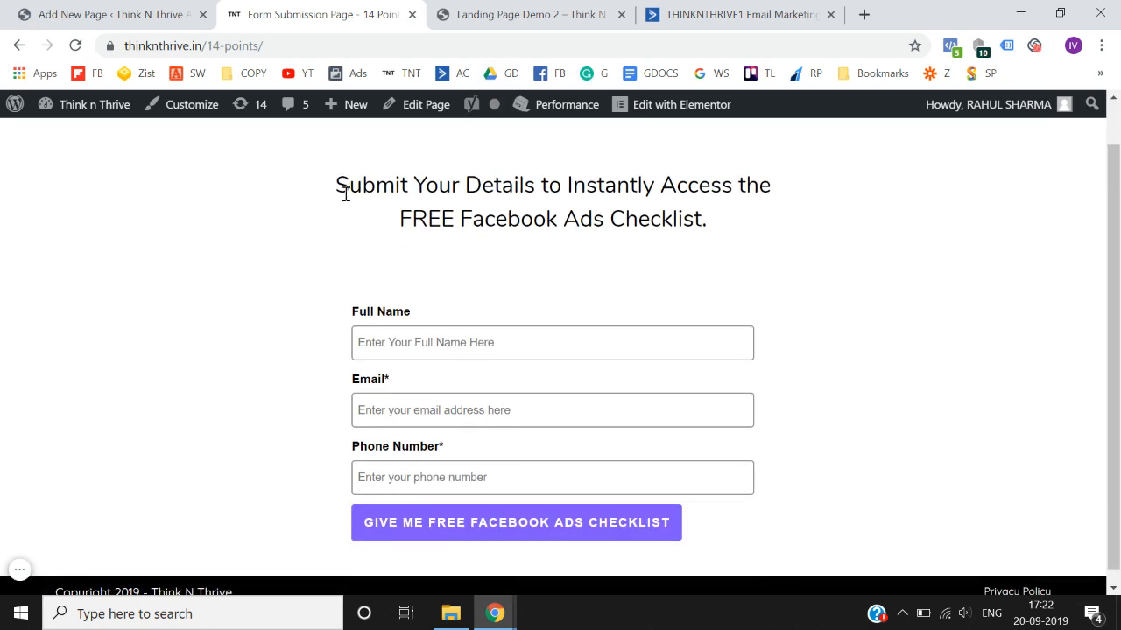
{"action": "left_click_drag", "start_coordinate": [340, 184], "coordinate": [738, 242]}
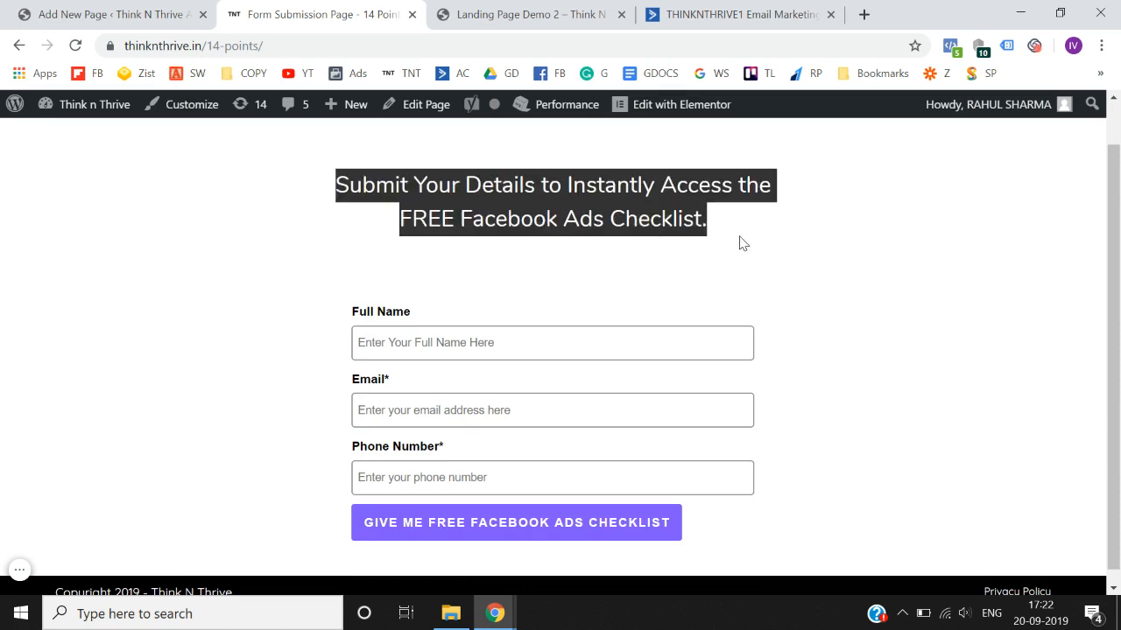
{"action": "scroll", "coordinate": [740, 243], "scroll_direction": "down", "scroll_amount": 1}
Title the new page "Form Submission Page" and publish it
{"action": "left_click", "coordinate": [169, 6]}
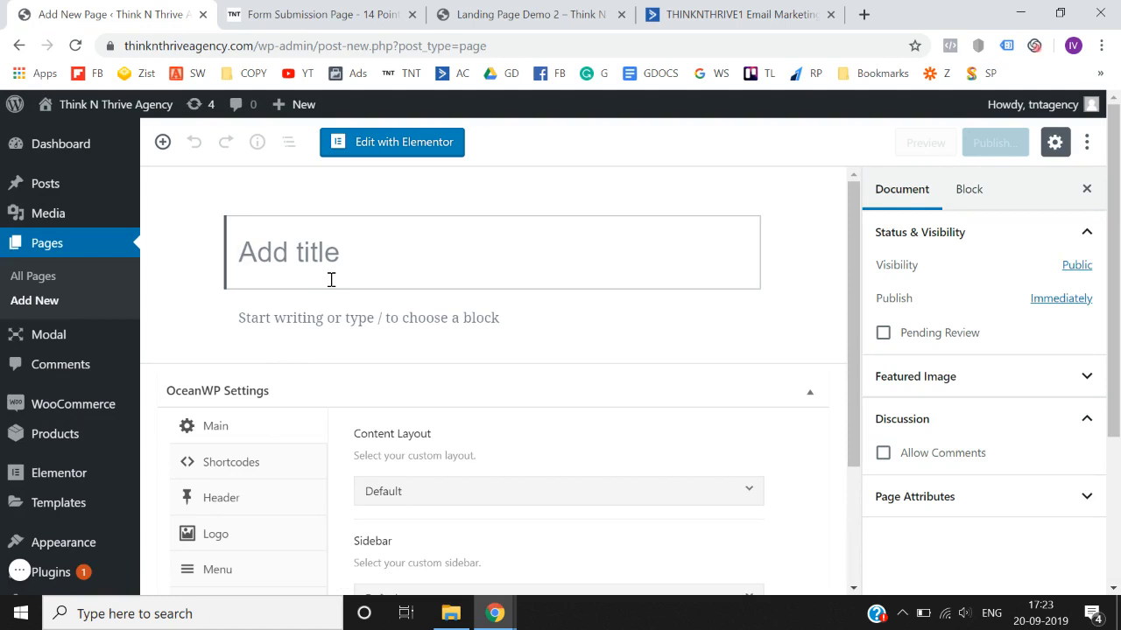
{"action": "type", "text": "Form "}
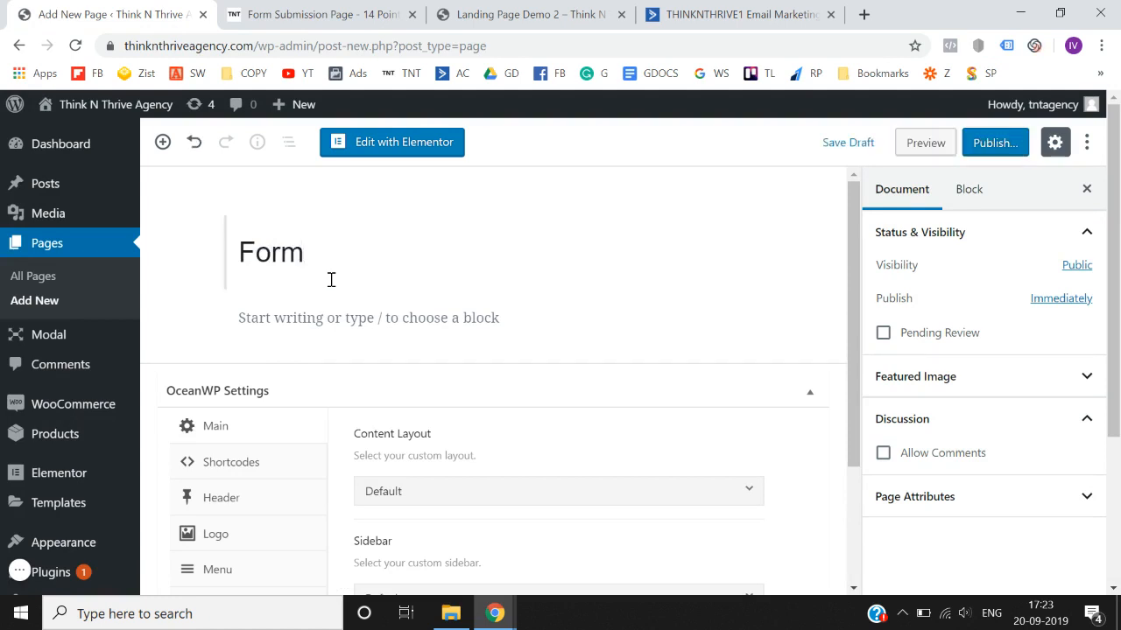
{"action": "type", "text": "Submission "}
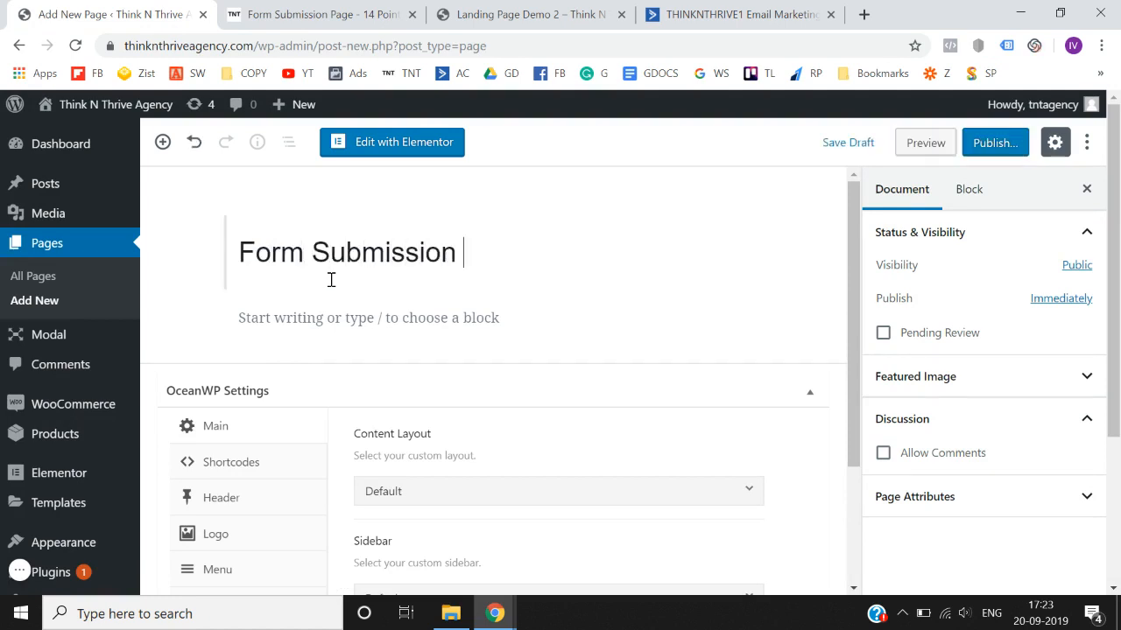
{"action": "type", "text": "Page"}
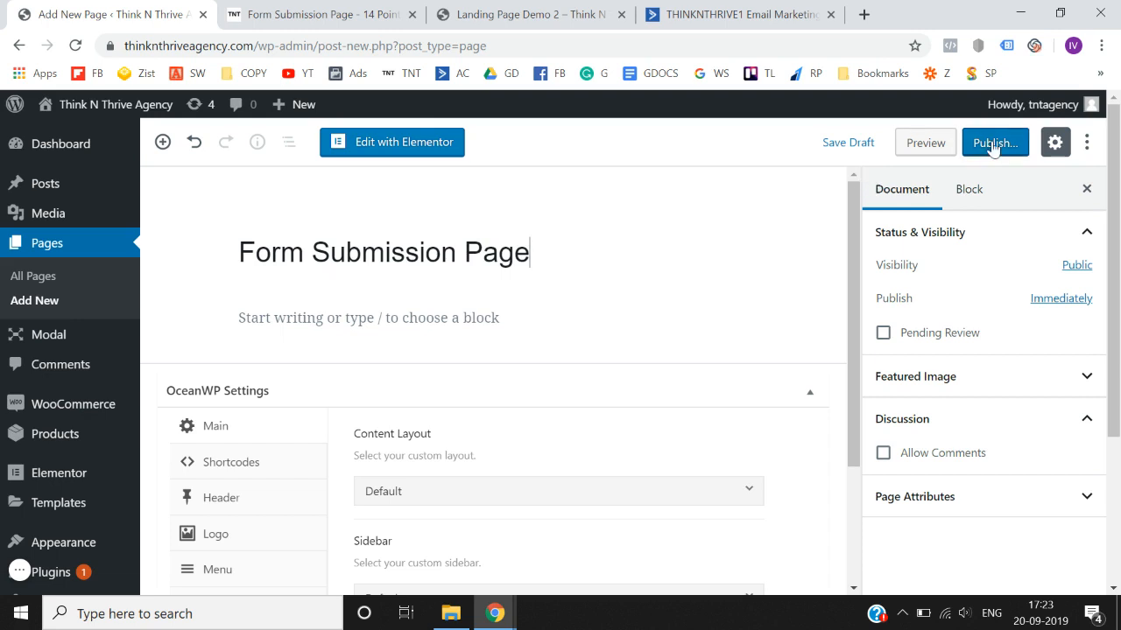
{"action": "left_click", "coordinate": [994, 147]}
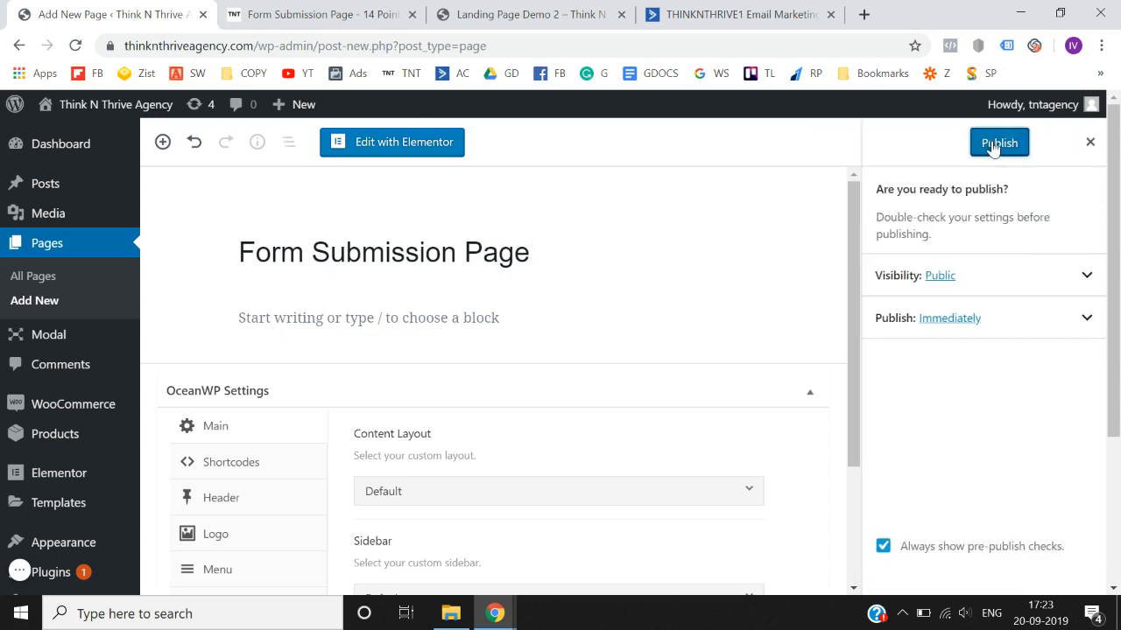
{"action": "left_click", "coordinate": [998, 143]}
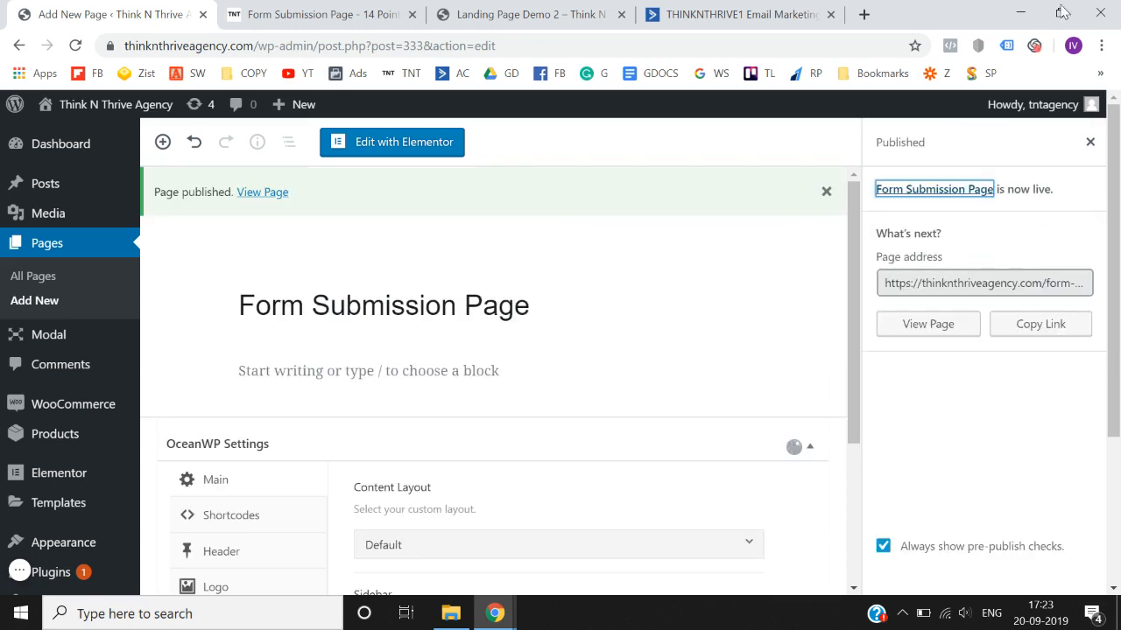
{"action": "left_click", "coordinate": [1090, 142]}
Set the published page's URL slug to "form" and update the page
{"action": "scroll", "coordinate": [976, 341], "scroll_direction": "down", "scroll_amount": 2}
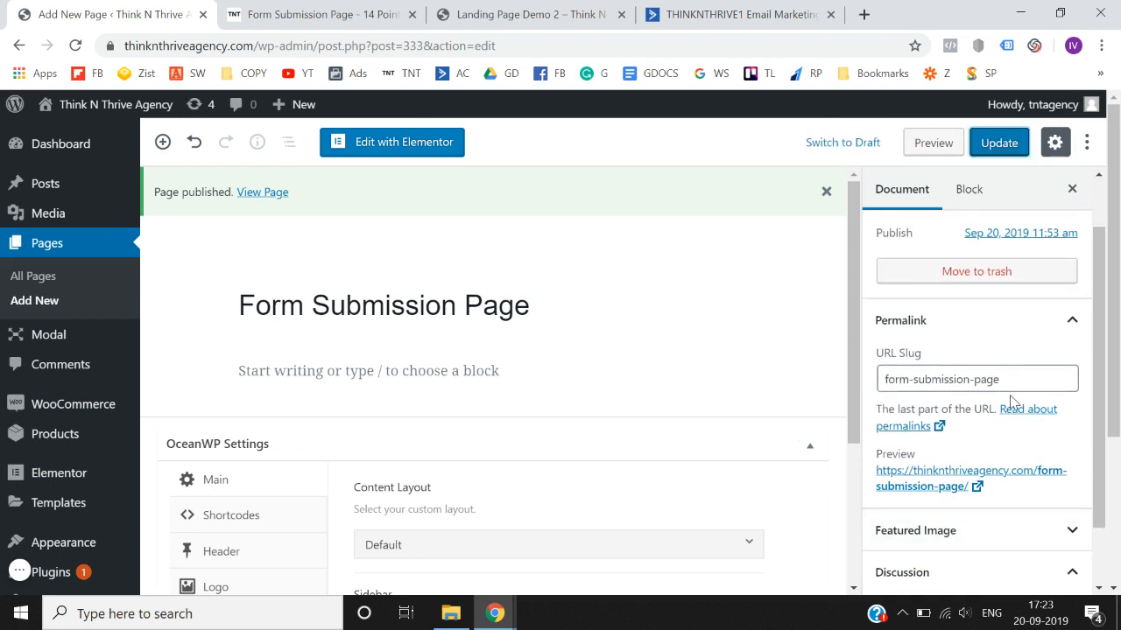
{"action": "left_click", "coordinate": [1011, 386]}
{"action": "key", "text": "ctrl+a"}
{"action": "key", "text": "BackSpace"}
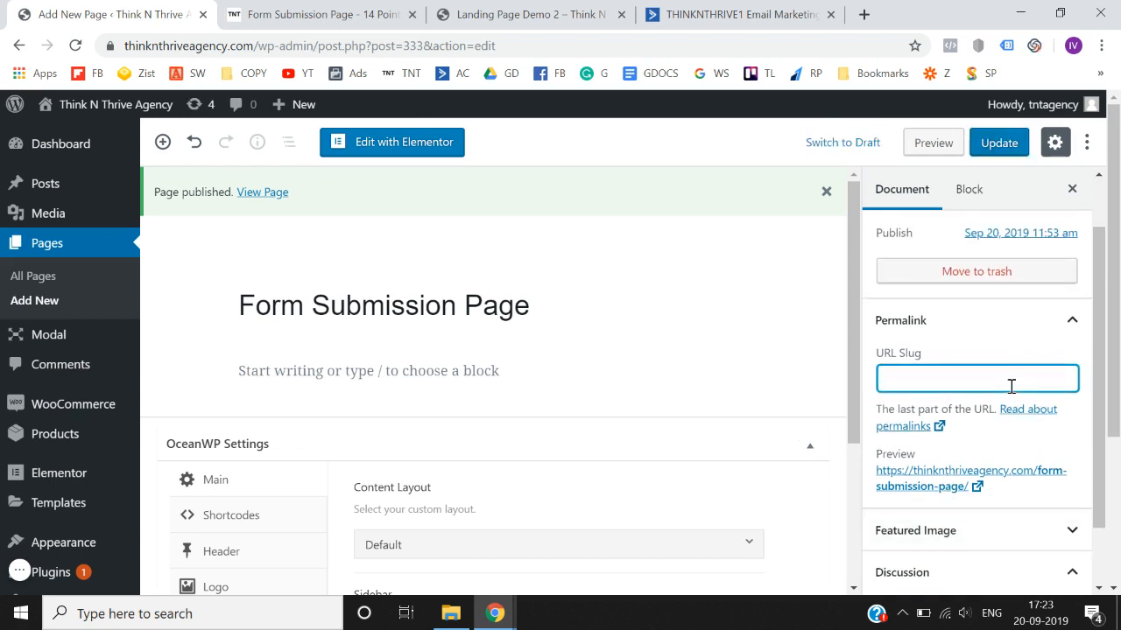
{"action": "type", "text": "form"}
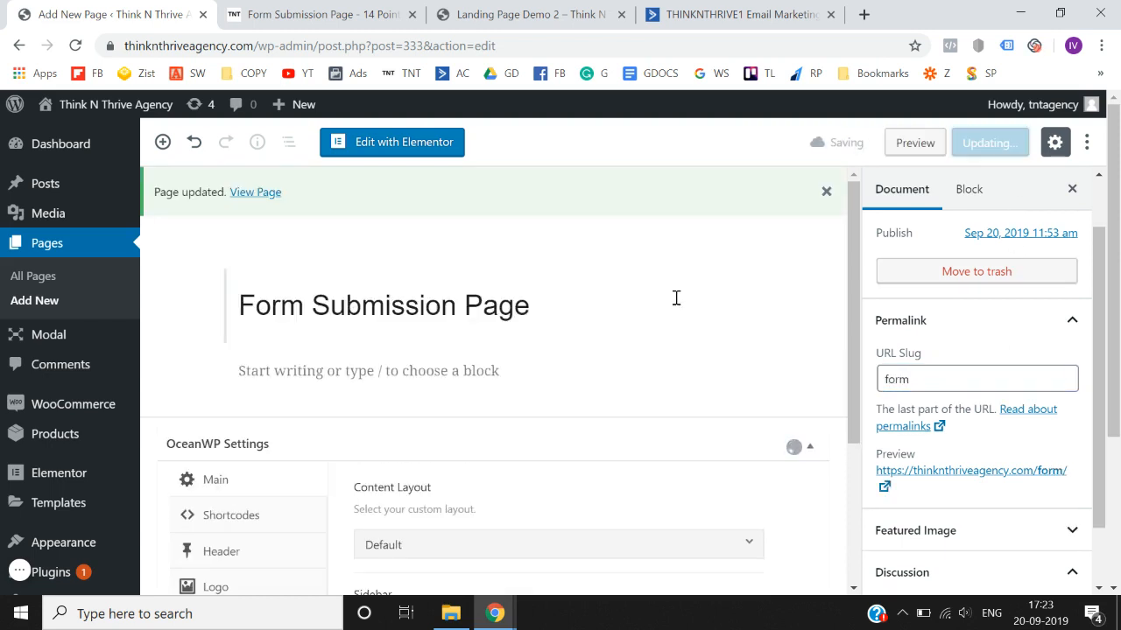
Set the page's content layout to 100% Full Width in the OceanWP settings
{"action": "scroll", "coordinate": [675, 297], "scroll_direction": "down", "scroll_amount": 3}
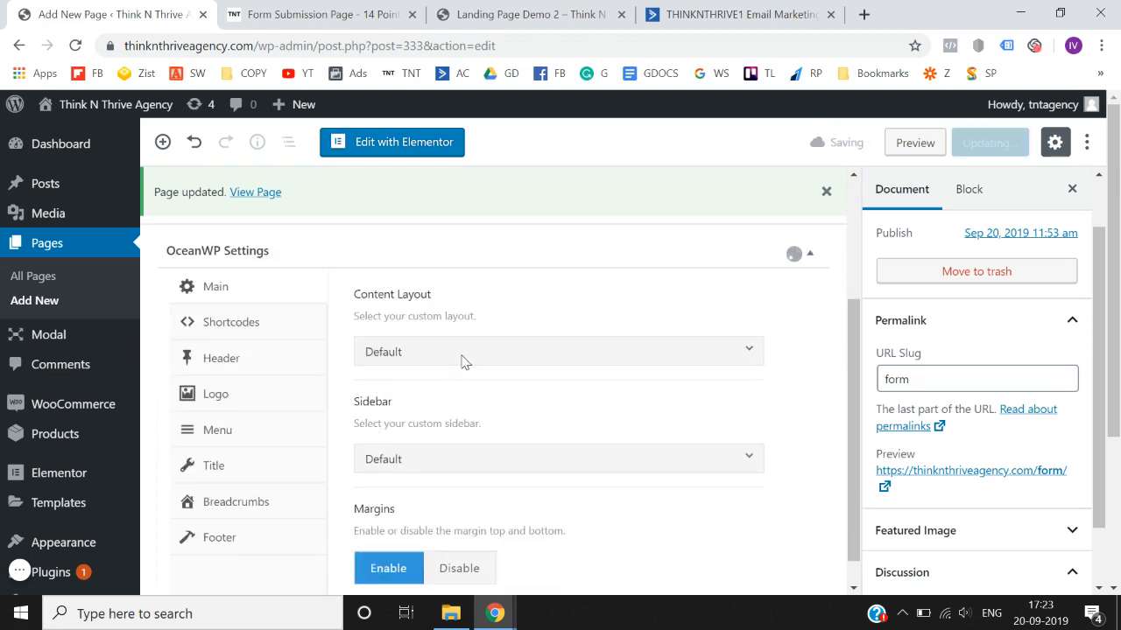
{"action": "scroll", "coordinate": [464, 363], "scroll_direction": "down", "scroll_amount": 1}
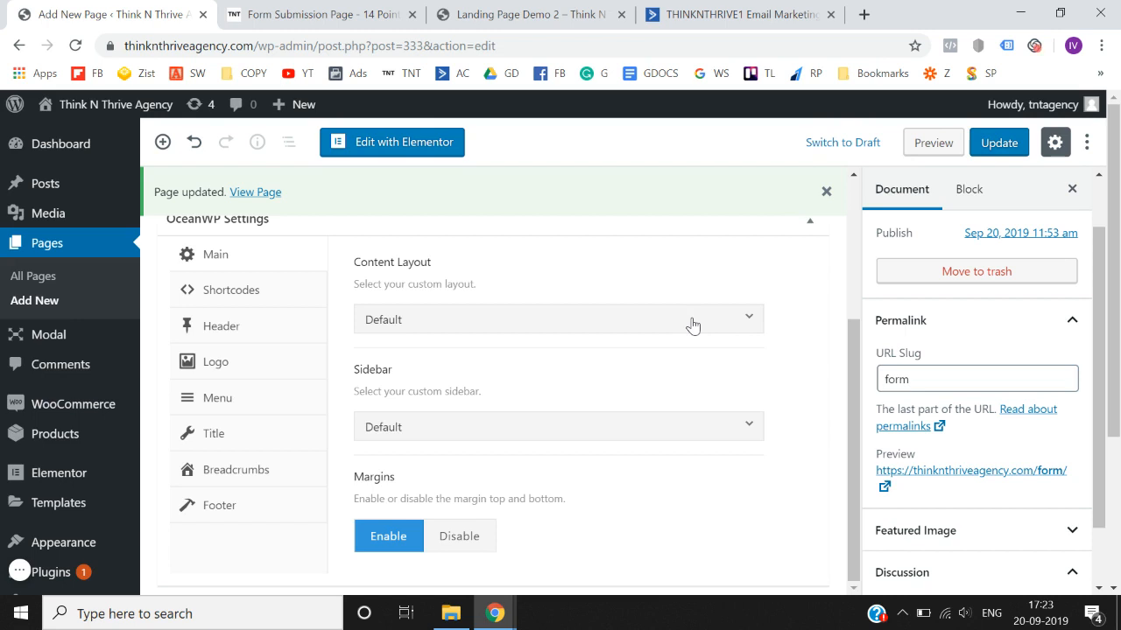
{"action": "left_click", "coordinate": [740, 320]}
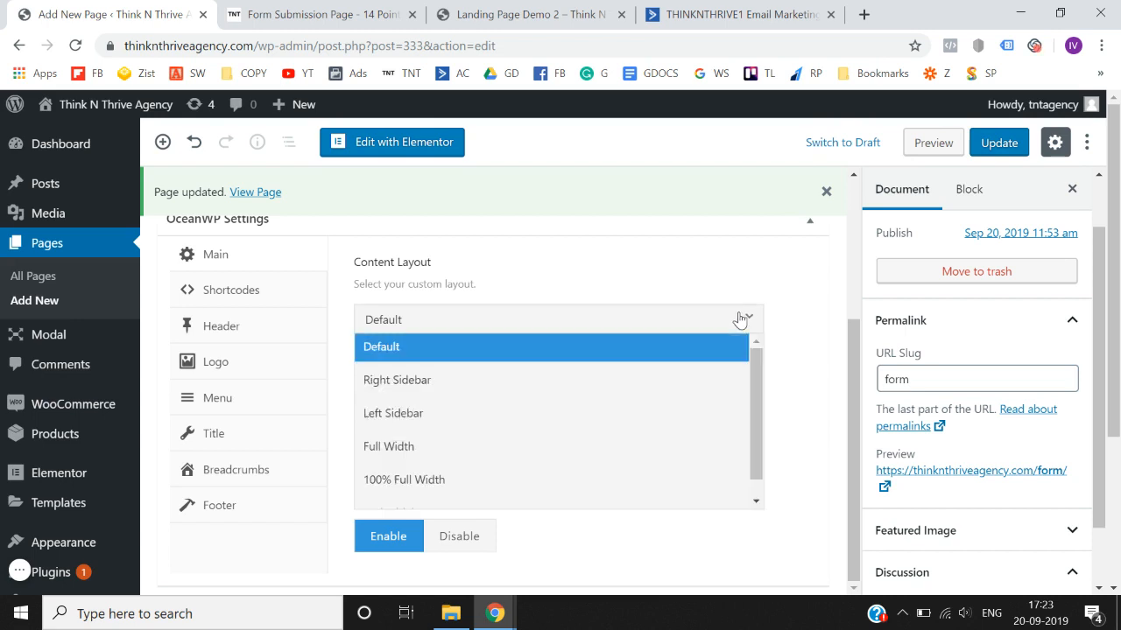
{"action": "left_click", "coordinate": [449, 477]}
Disable the page's top bar and header in the OceanWP settings and update the page
{"action": "left_click", "coordinate": [251, 333]}
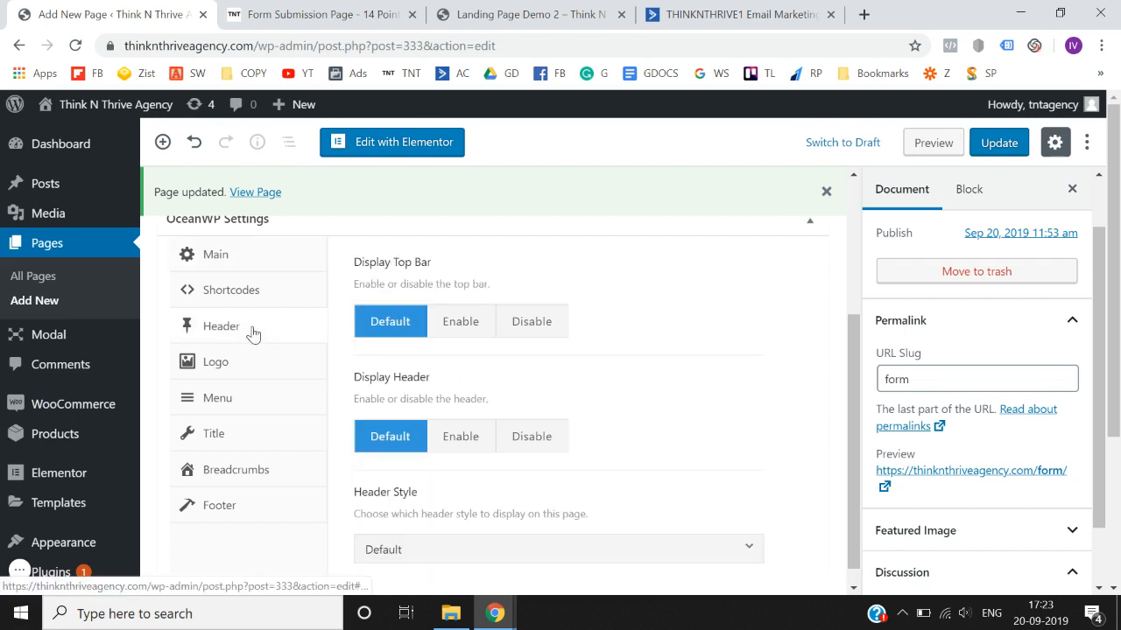
{"action": "left_click", "coordinate": [537, 333]}
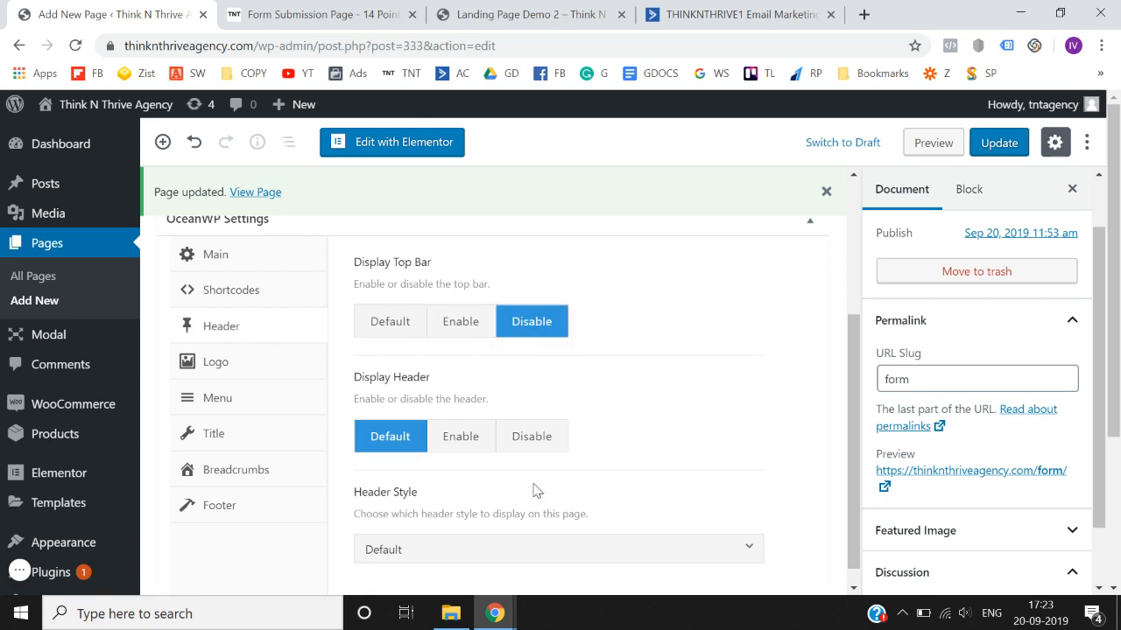
{"action": "left_click", "coordinate": [541, 438]}
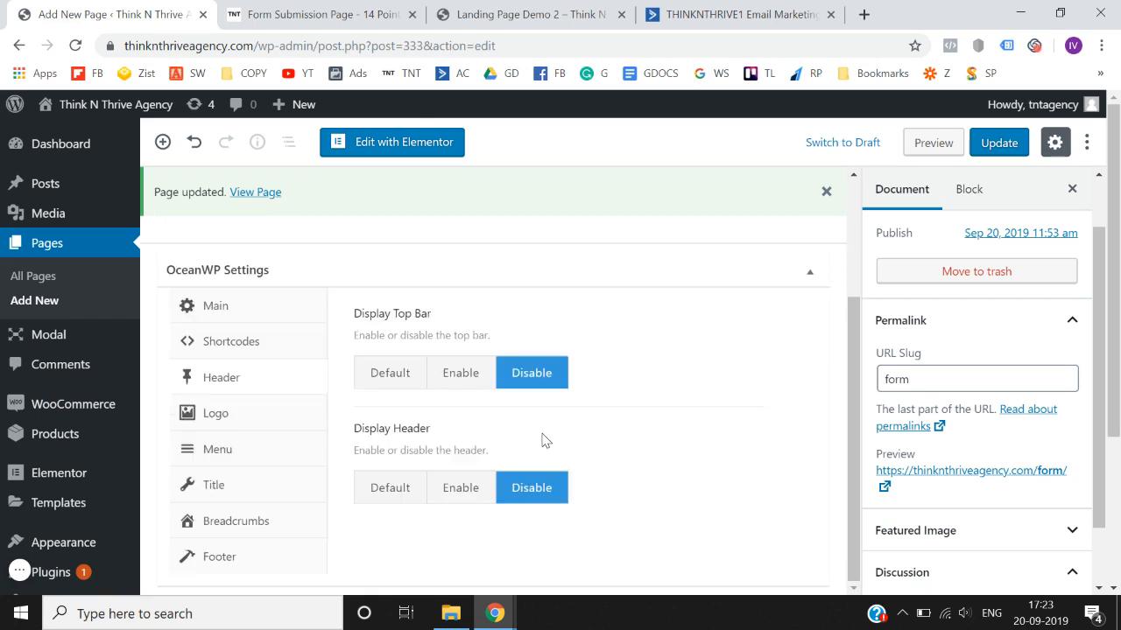
{"action": "left_click", "coordinate": [1000, 143]}
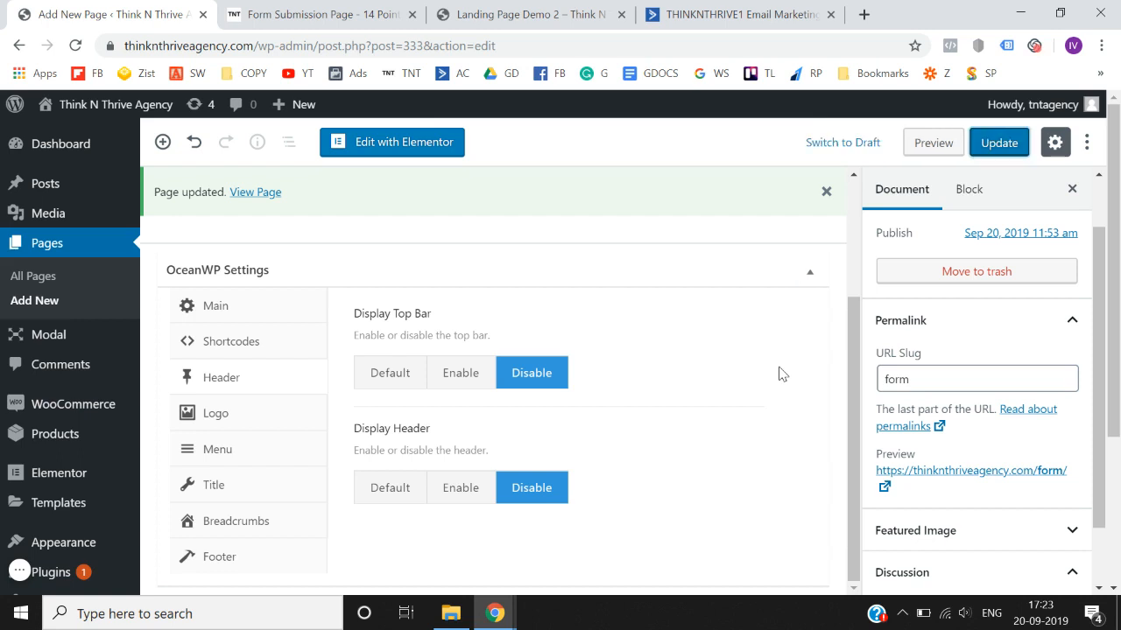
{"action": "scroll", "coordinate": [733, 334], "scroll_direction": "up", "scroll_amount": 2}
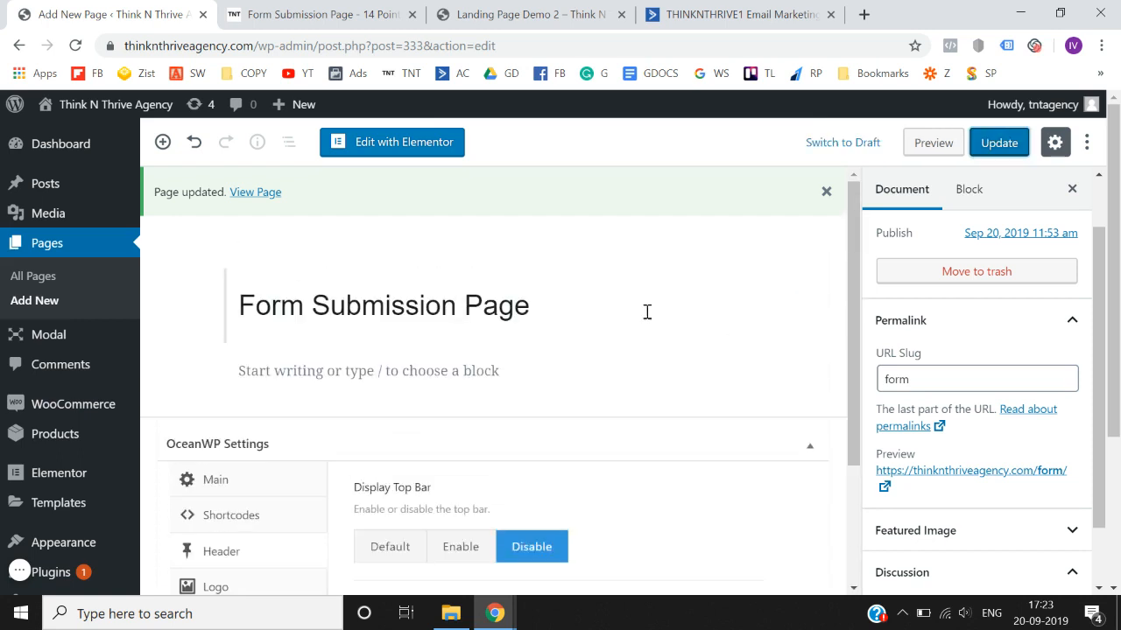
Open the published form page in a new browser tab and check how it looks live
{"action": "right_click", "coordinate": [260, 192]}
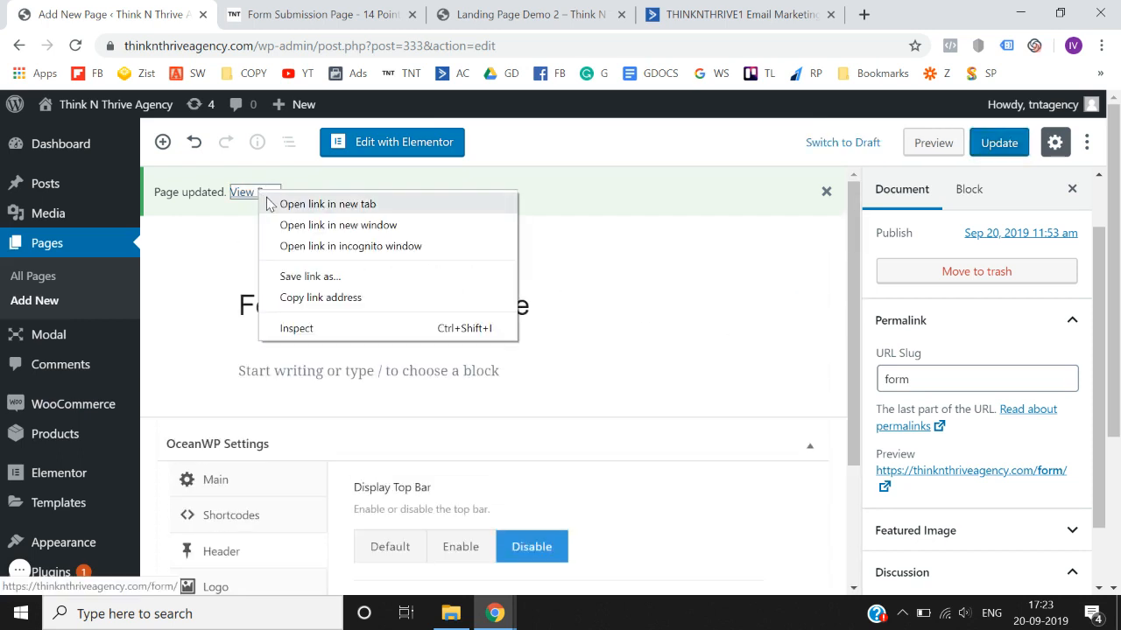
{"action": "left_click", "coordinate": [279, 203]}
{"action": "left_click", "coordinate": [604, 14]}
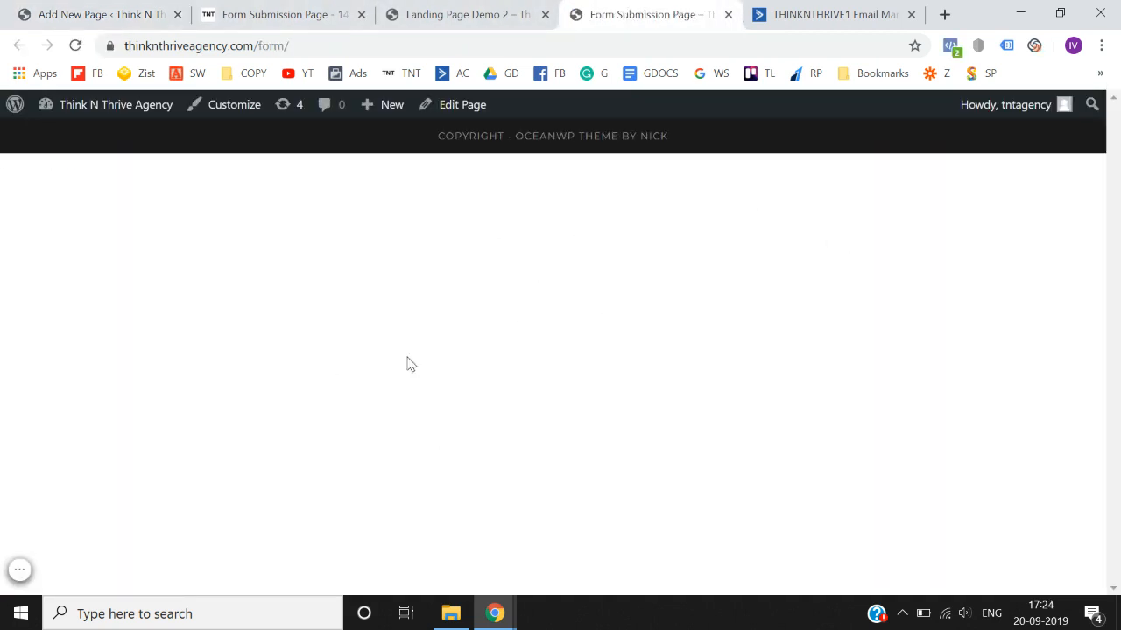
Open the Form Submission Page in Elementor and review the reference form page on thinknthrive.in
{"action": "left_click", "coordinate": [156, 11]}
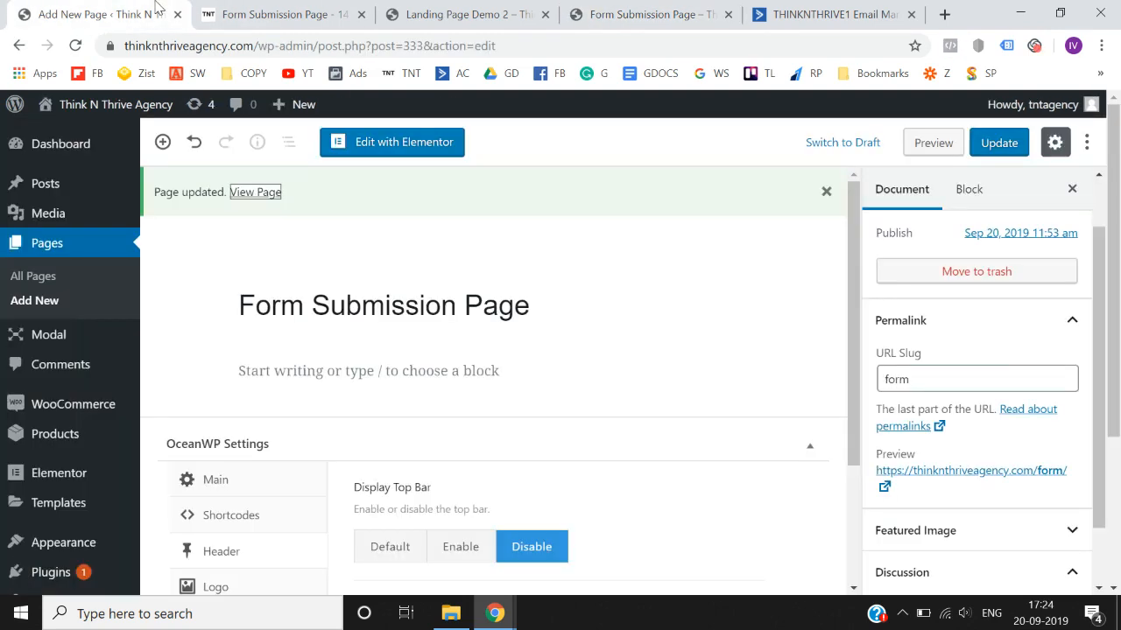
{"action": "left_click", "coordinate": [375, 143]}
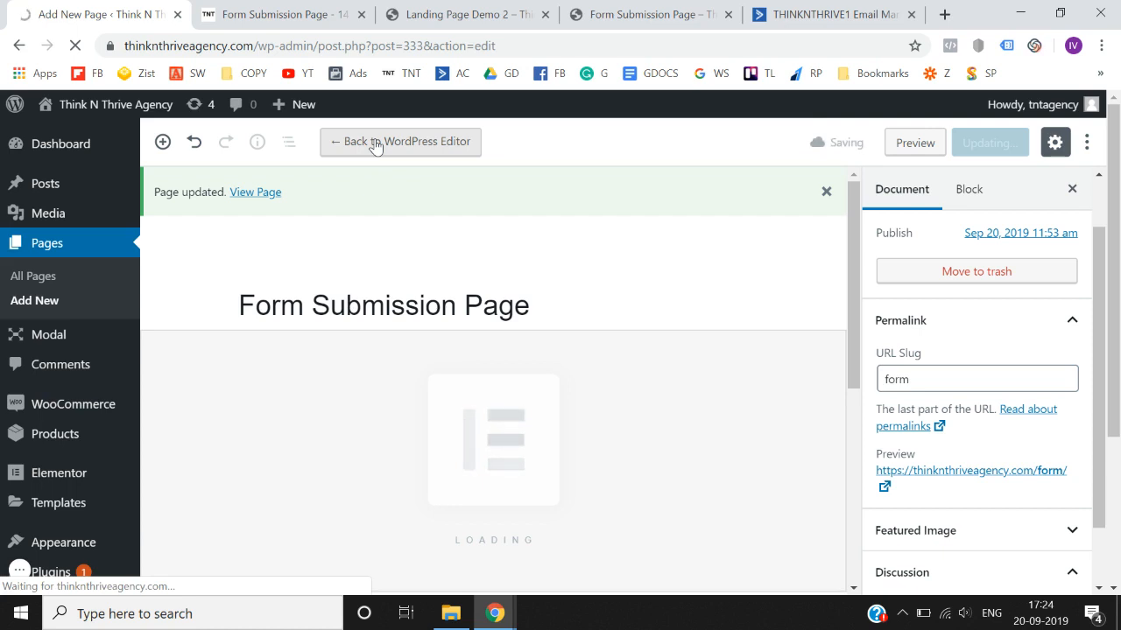
{"action": "left_click", "coordinate": [273, 11]}
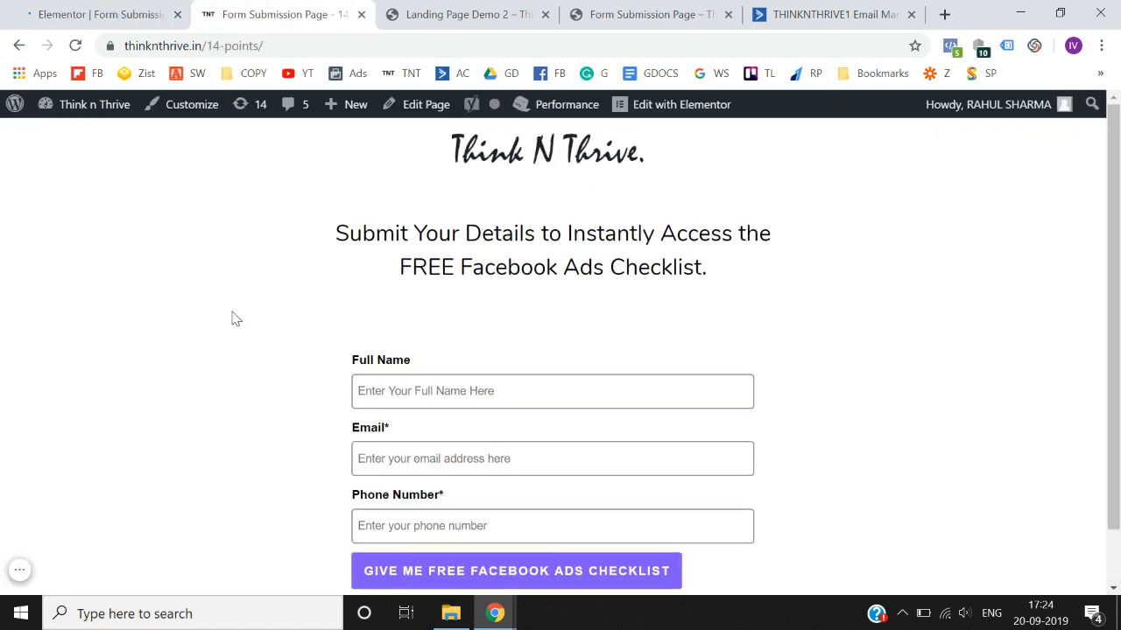
{"action": "left_click", "coordinate": [118, 9]}
{"action": "left_click", "coordinate": [274, 11]}
{"action": "scroll", "coordinate": [526, 181], "scroll_direction": "down", "scroll_amount": 1}
{"action": "scroll", "coordinate": [526, 181], "scroll_direction": "up", "scroll_amount": 1}
{"action": "left_click", "coordinate": [118, 7]}
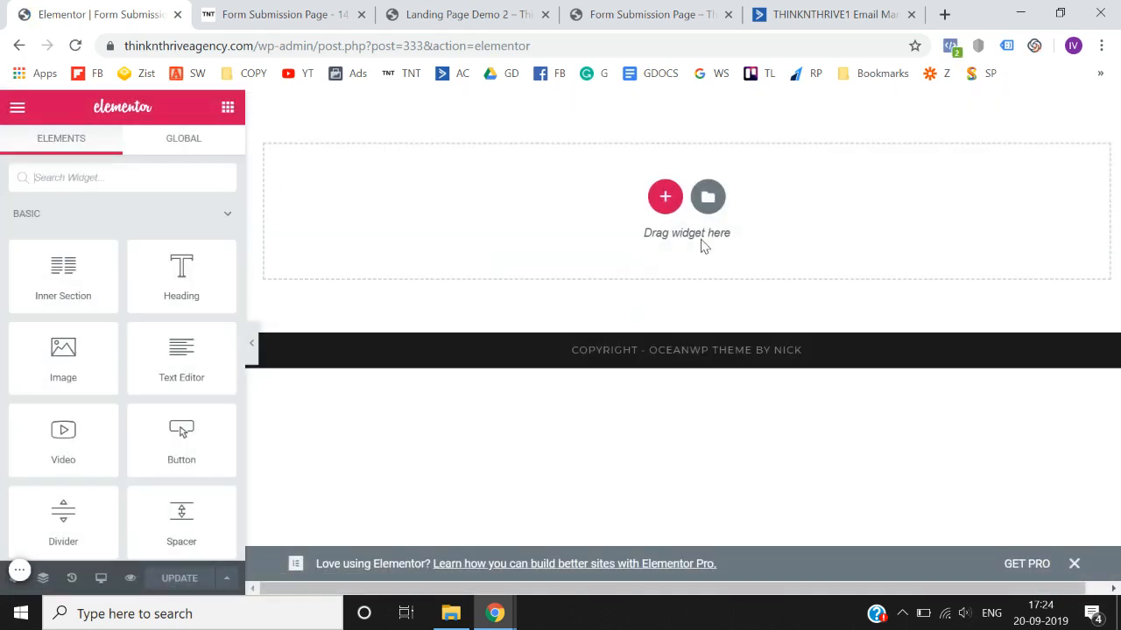
Add a single-column section to the empty page and place an Image widget in it
{"action": "left_click", "coordinate": [664, 197]}
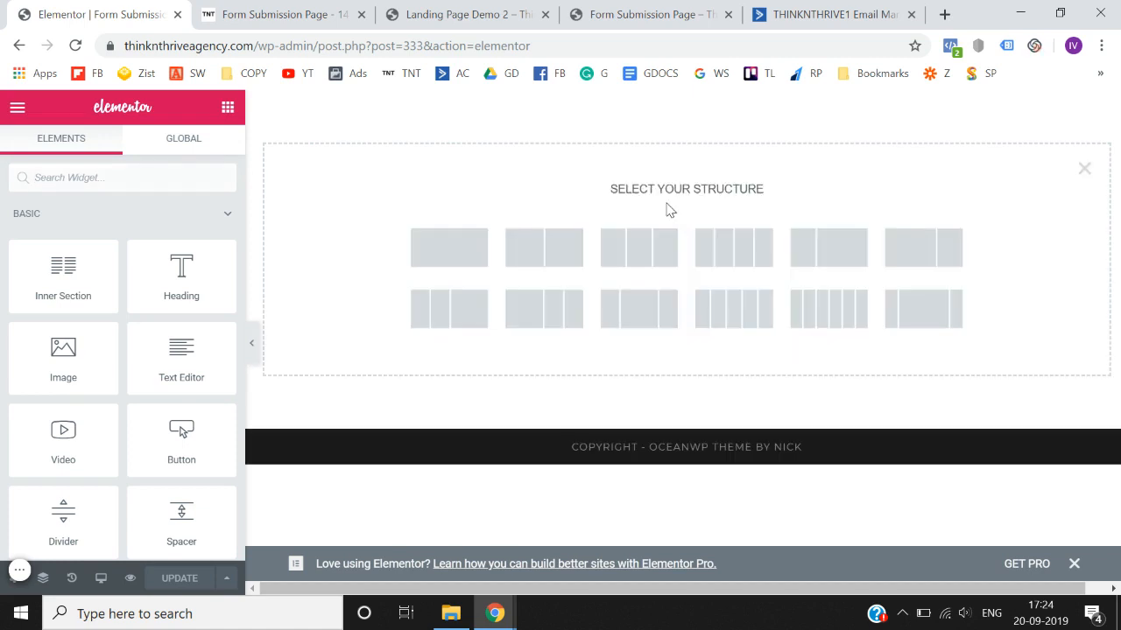
{"action": "left_click", "coordinate": [421, 268]}
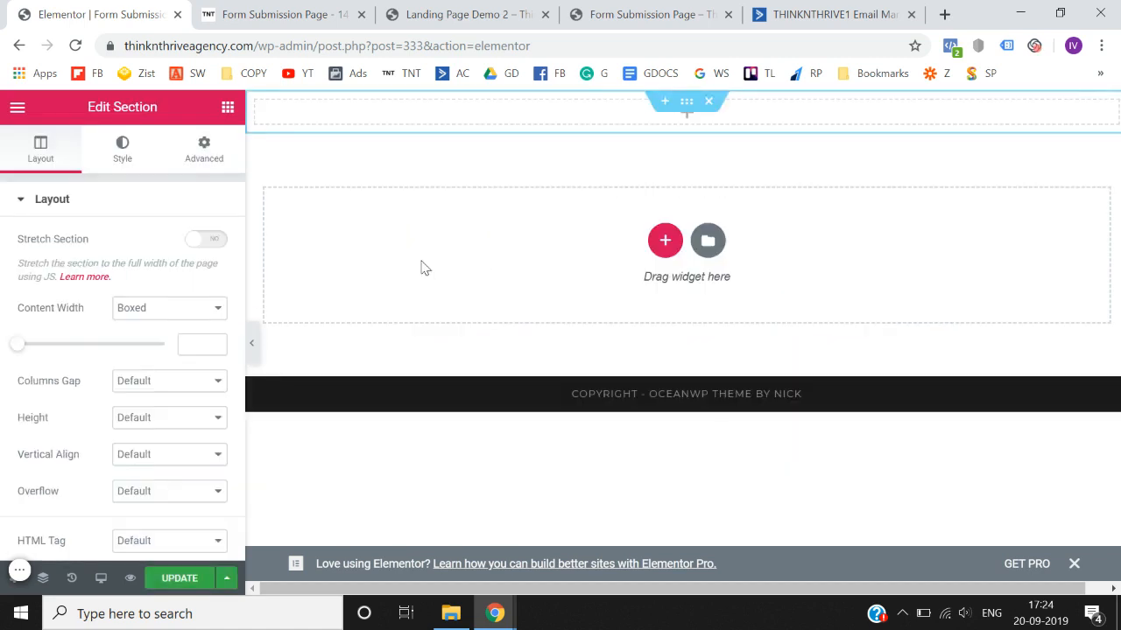
{"action": "left_click", "coordinate": [227, 107]}
{"action": "left_click", "coordinate": [200, 179]}
{"action": "type", "text": "ima"}
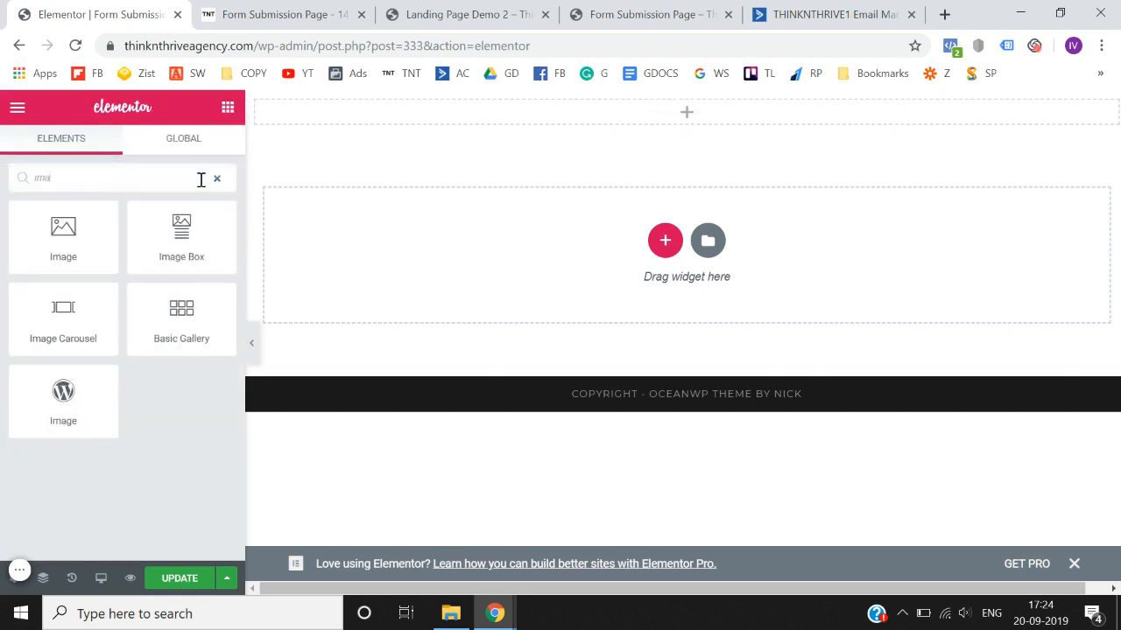
{"action": "left_click_drag", "start_coordinate": [63, 232], "coordinate": [659, 114]}
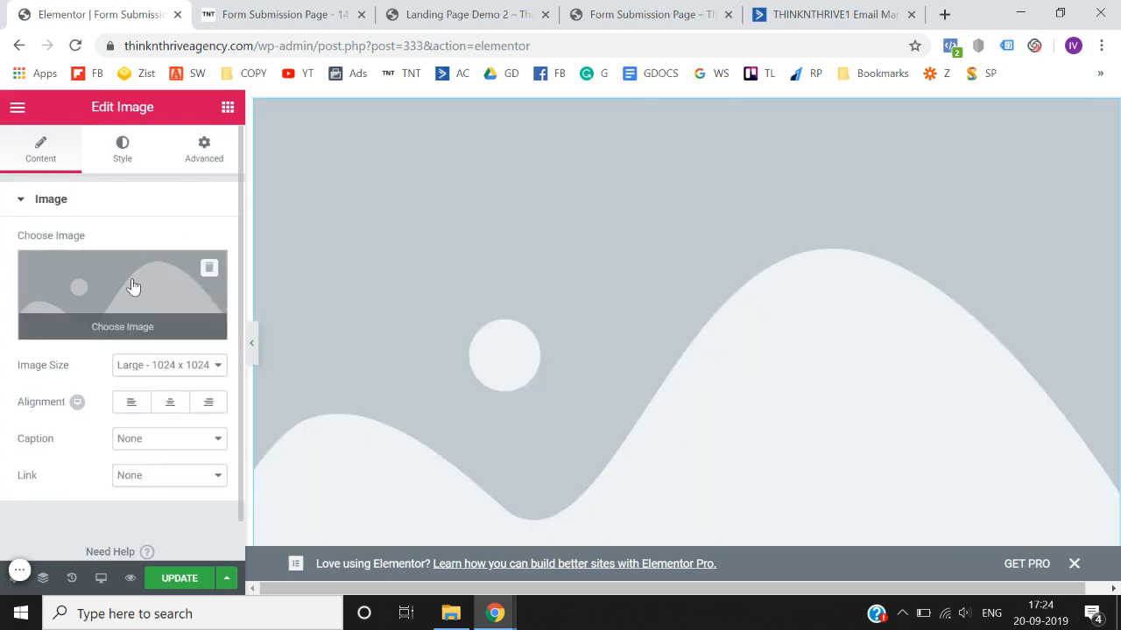
Insert the logo thinknthrive-logo-1.png from the media library into the Image widget
{"action": "left_click", "coordinate": [133, 326]}
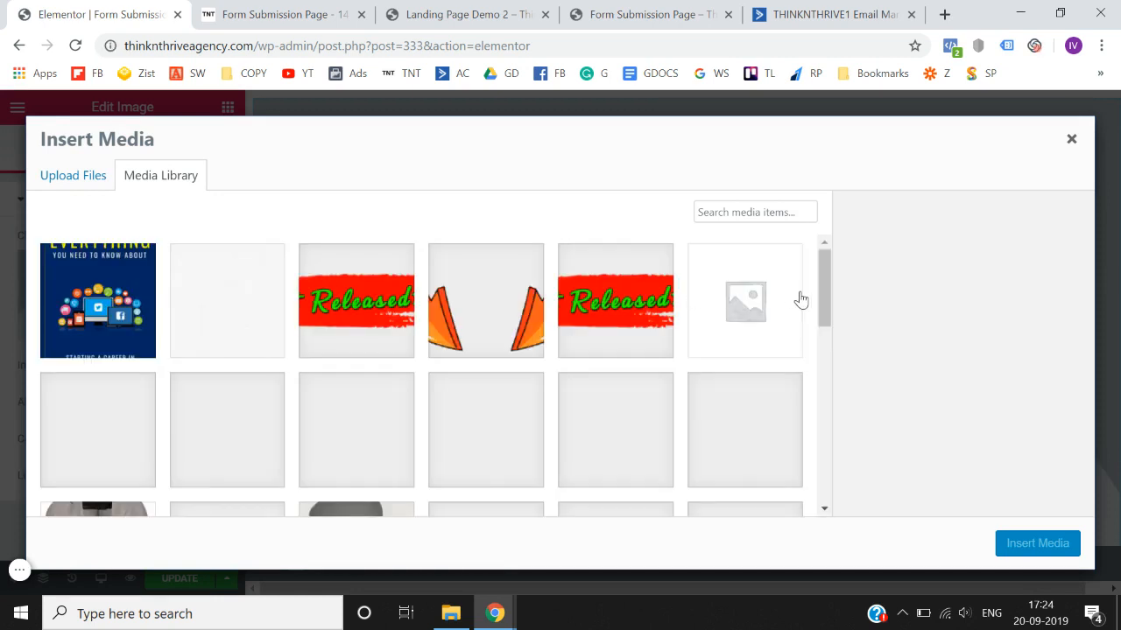
{"action": "left_click_drag", "start_coordinate": [827, 315], "coordinate": [825, 370]}
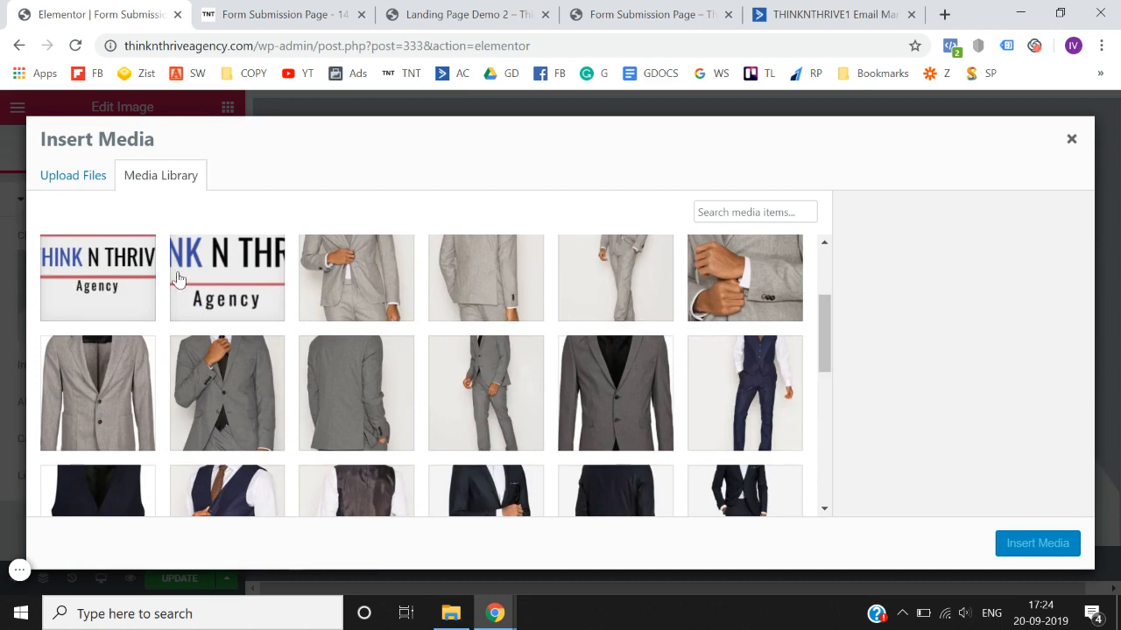
{"action": "left_click", "coordinate": [110, 263]}
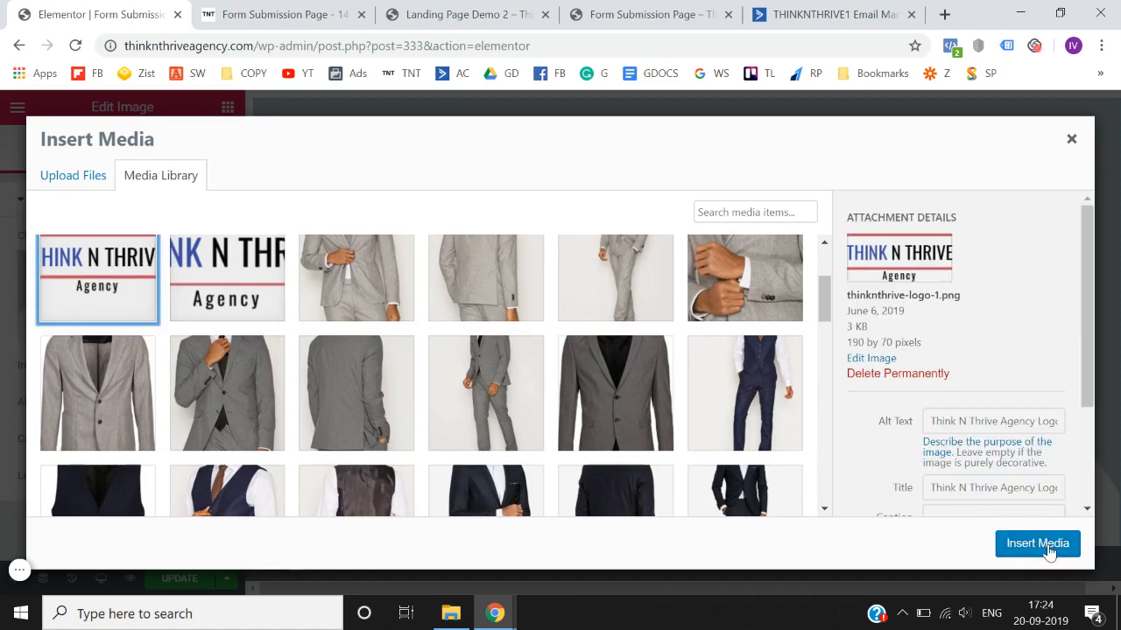
{"action": "left_click", "coordinate": [1048, 550]}
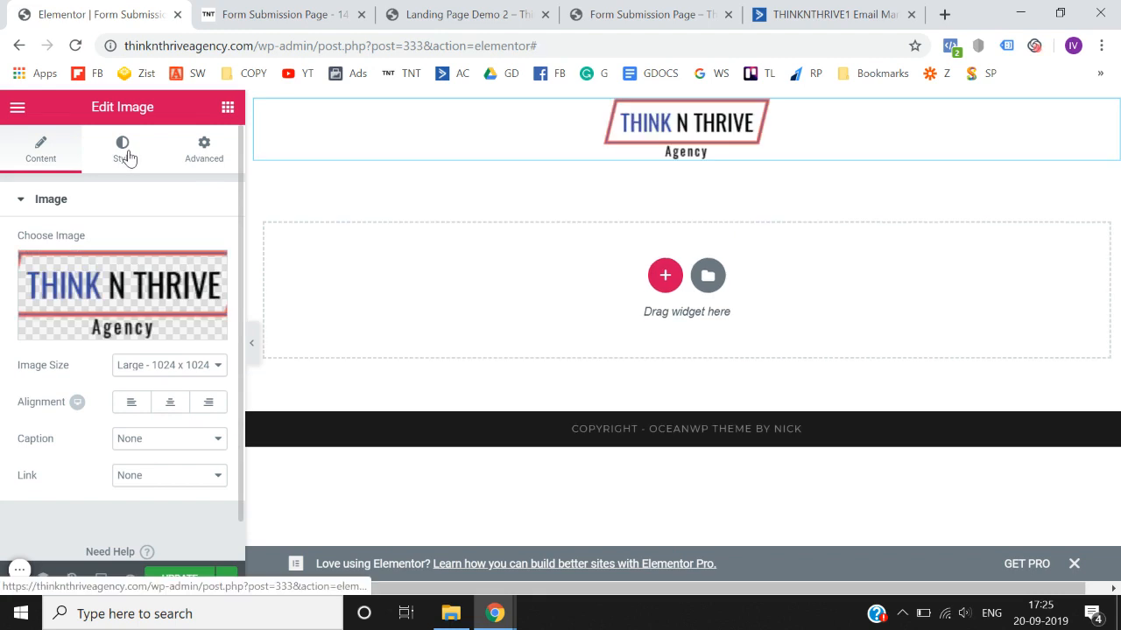
Reduce the logo image's size slightly in its style settings
{"action": "left_click", "coordinate": [124, 151]}
{"action": "mouse_move", "coordinate": [33, 274]}
{"action": "left_mouse_down"}
{"action": "mouse_move", "coordinate": [56, 280]}
{"action": "mouse_move", "coordinate": [25, 280]}
{"action": "mouse_move", "coordinate": [44, 269]}
{"action": "mouse_move", "coordinate": [46, 287]}
{"action": "left_mouse_up"}
{"action": "left_click", "coordinate": [37, 154]}
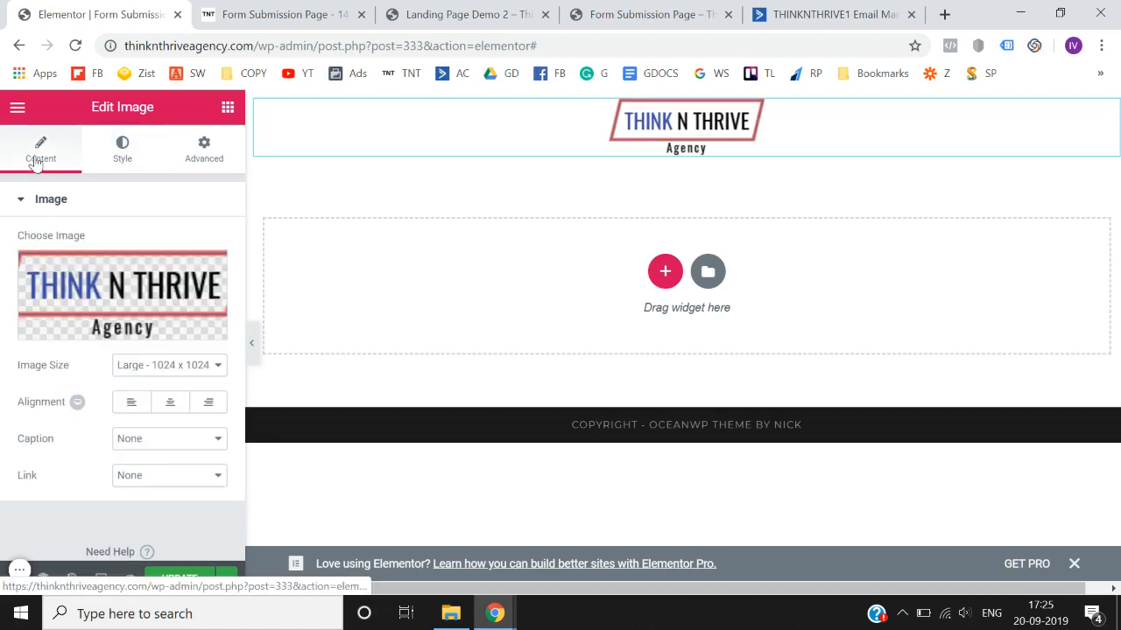
Copy the headline "Submit Your Details to Instantly Access the FREE Facebook Ads Checklist." from the reference form page
{"action": "left_click", "coordinate": [418, 12]}
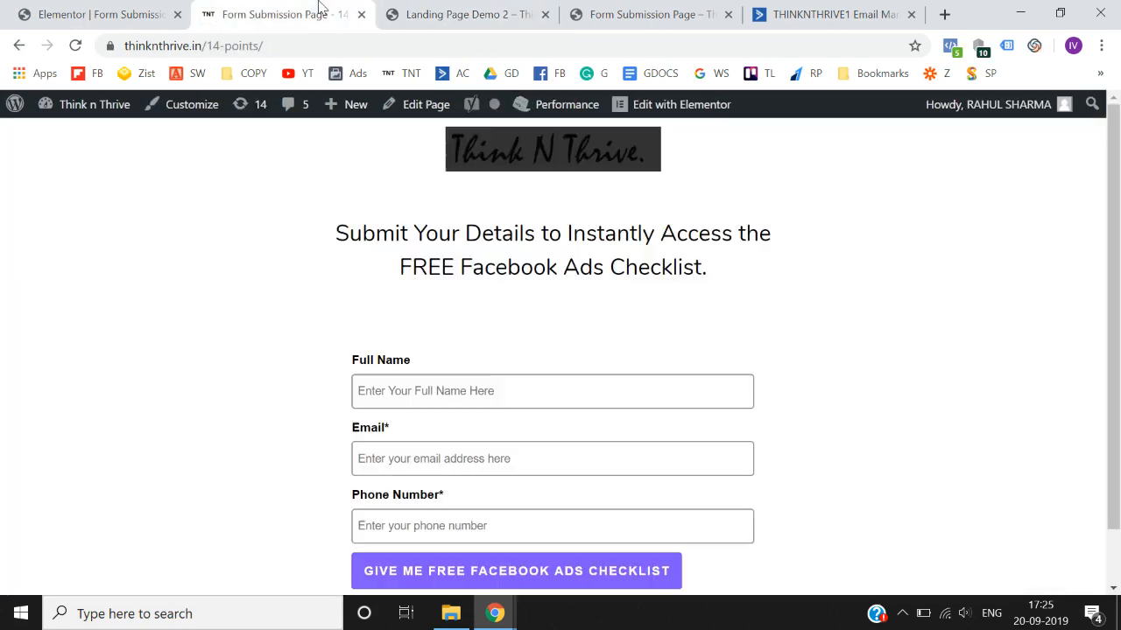
{"action": "left_click", "coordinate": [296, 14]}
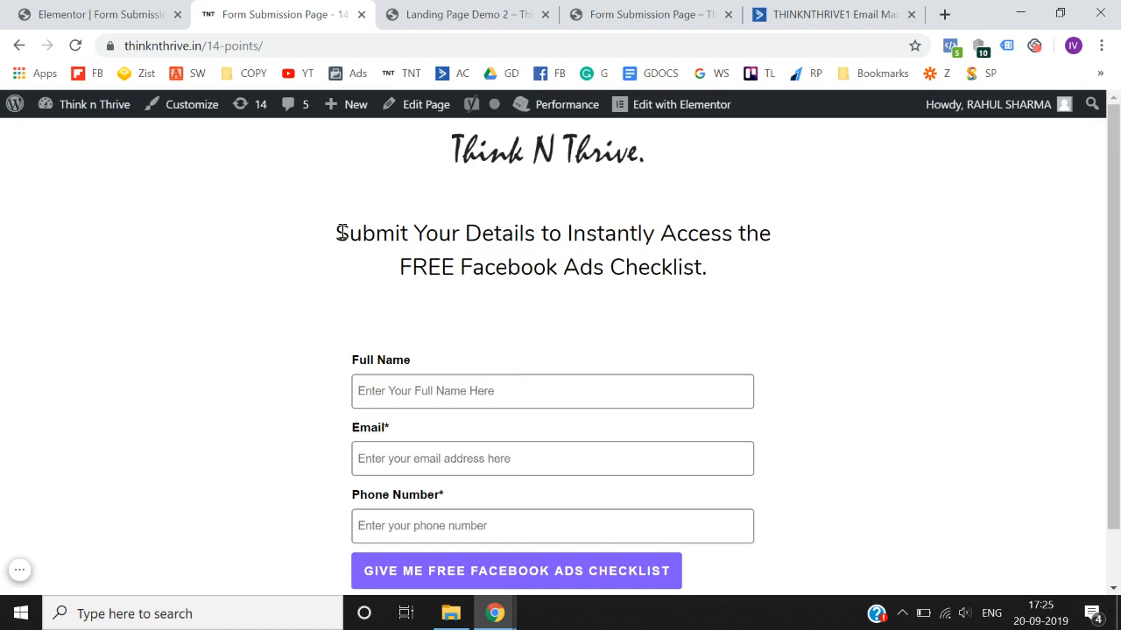
{"action": "left_click_drag", "start_coordinate": [340, 234], "coordinate": [765, 291]}
{"action": "key", "text": "ctrl+c"}
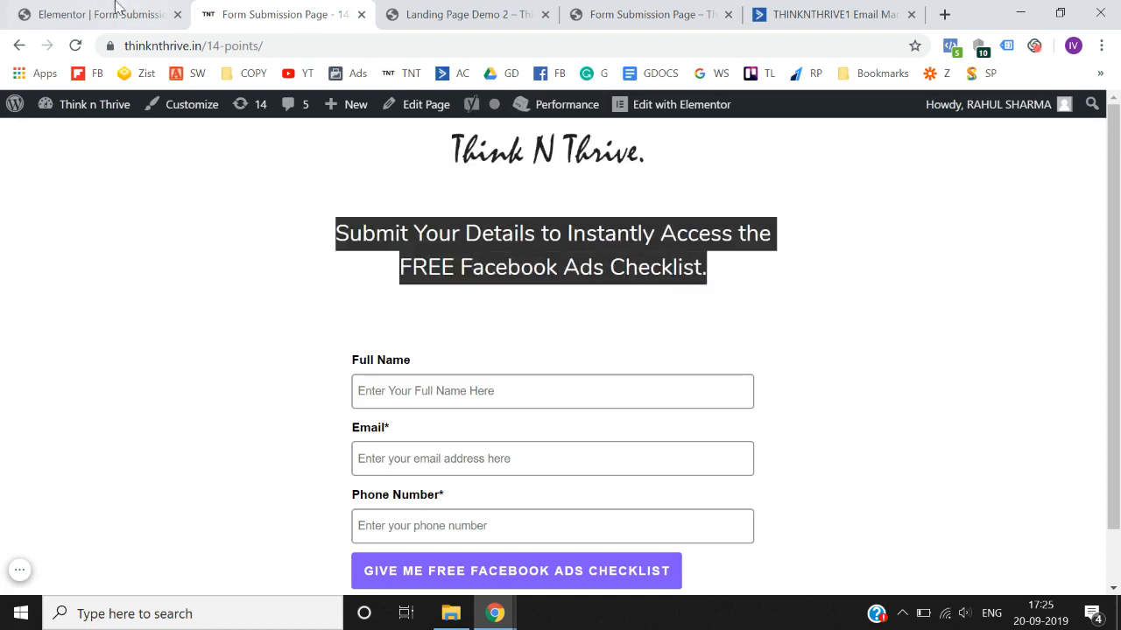
Back in the Elementor page, add a single-column section below the logo and place a Heading widget in it
{"action": "left_click", "coordinate": [112, 11]}
{"action": "left_click", "coordinate": [228, 109]}
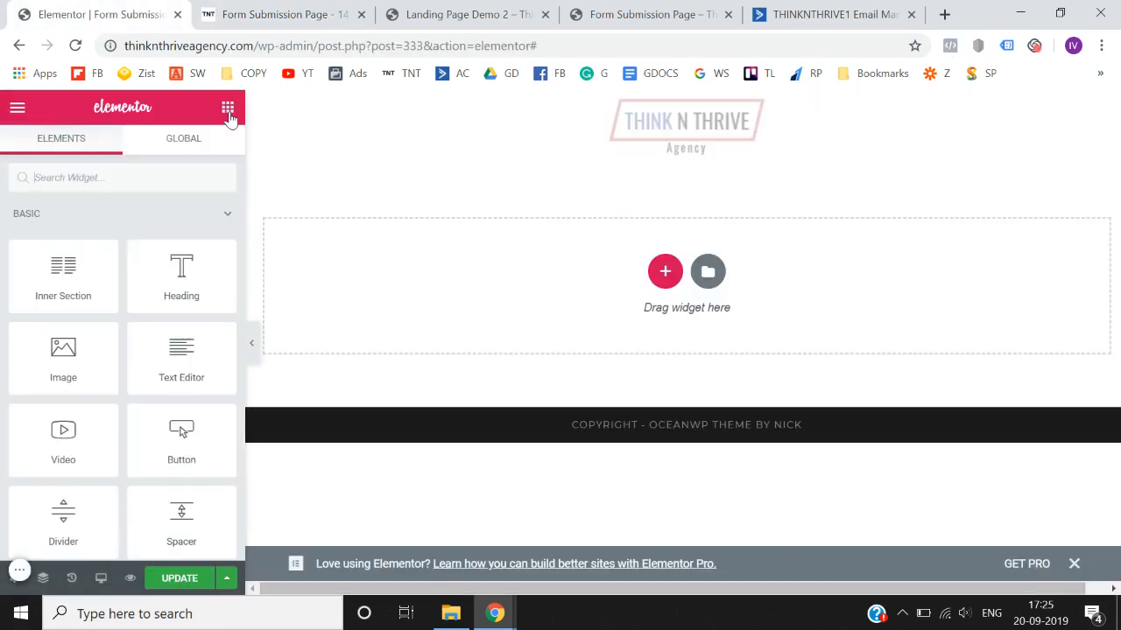
{"action": "left_click", "coordinate": [664, 272]}
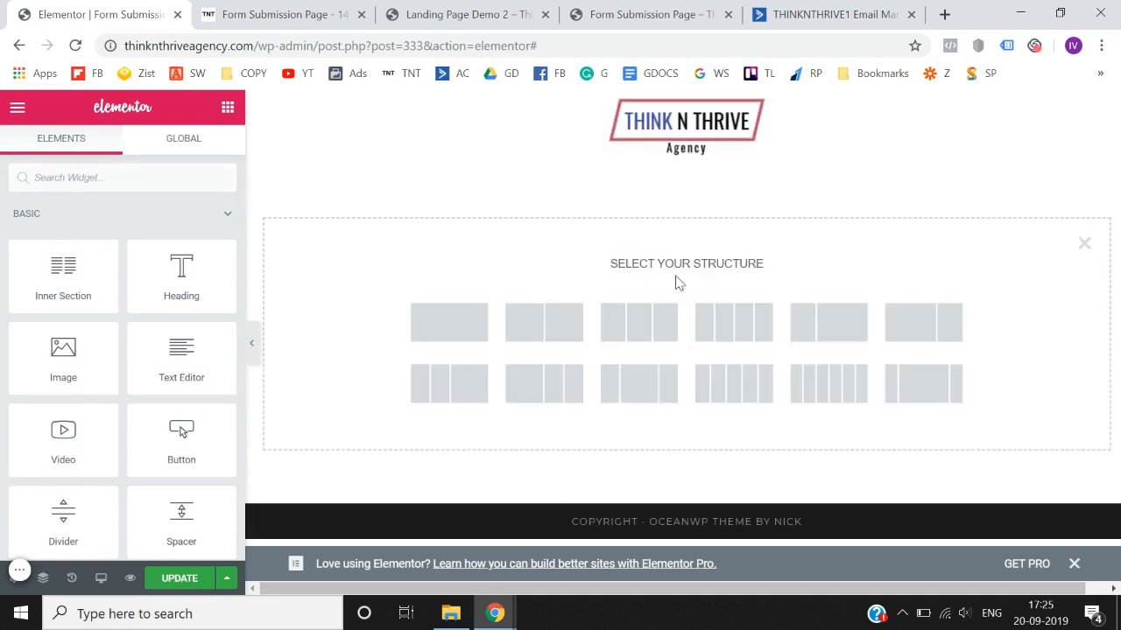
{"action": "left_click", "coordinate": [422, 335]}
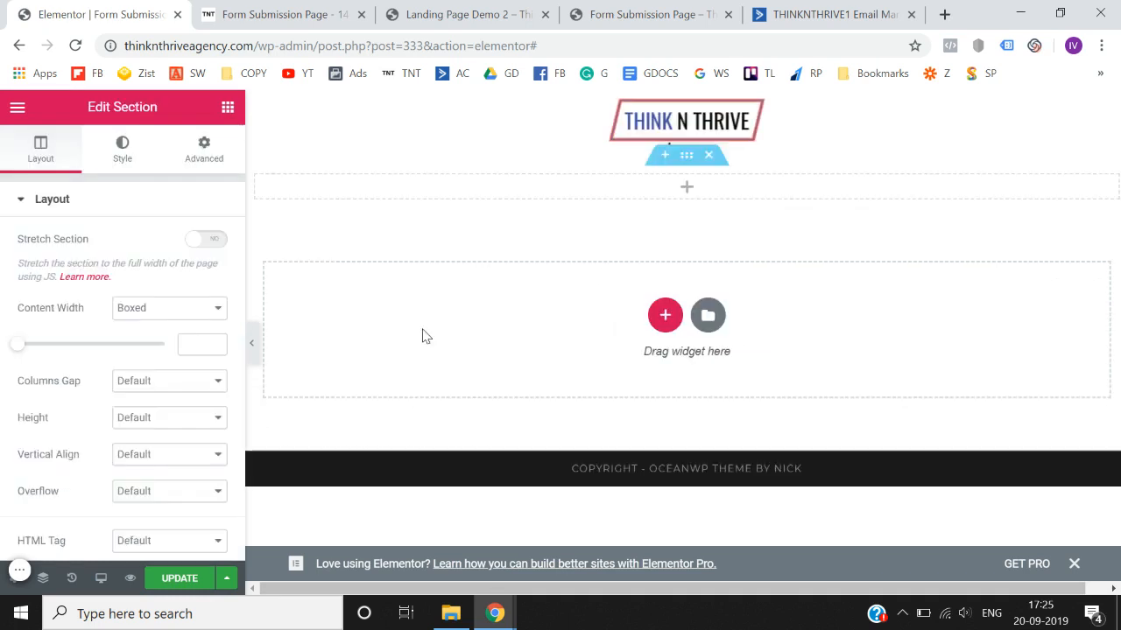
{"action": "left_click", "coordinate": [227, 112]}
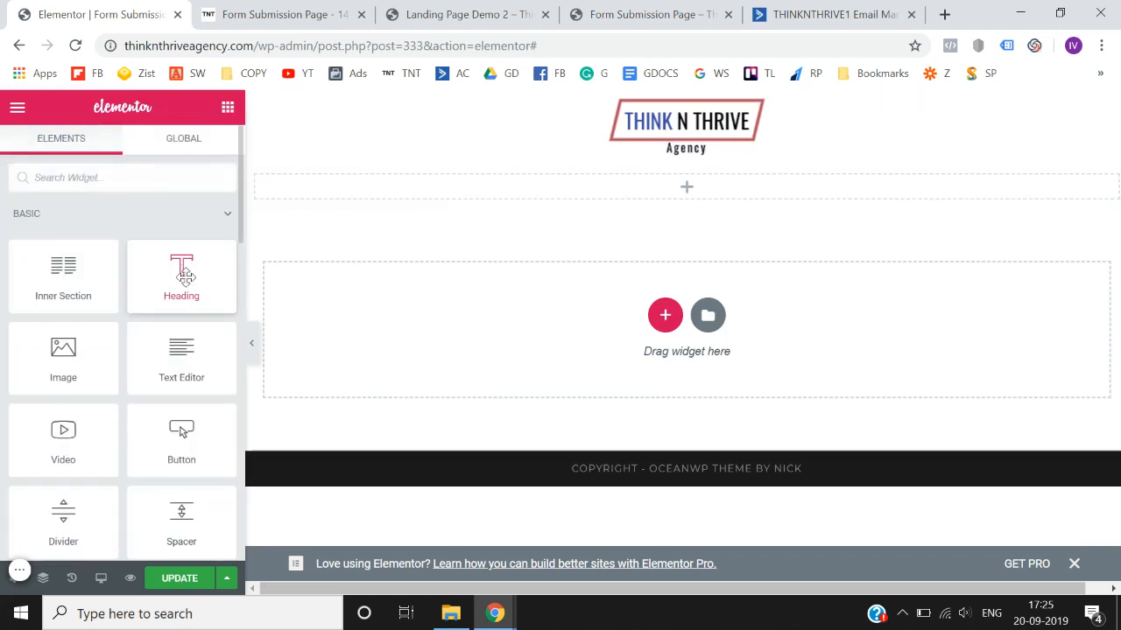
{"action": "left_click_drag", "start_coordinate": [182, 279], "coordinate": [673, 190]}
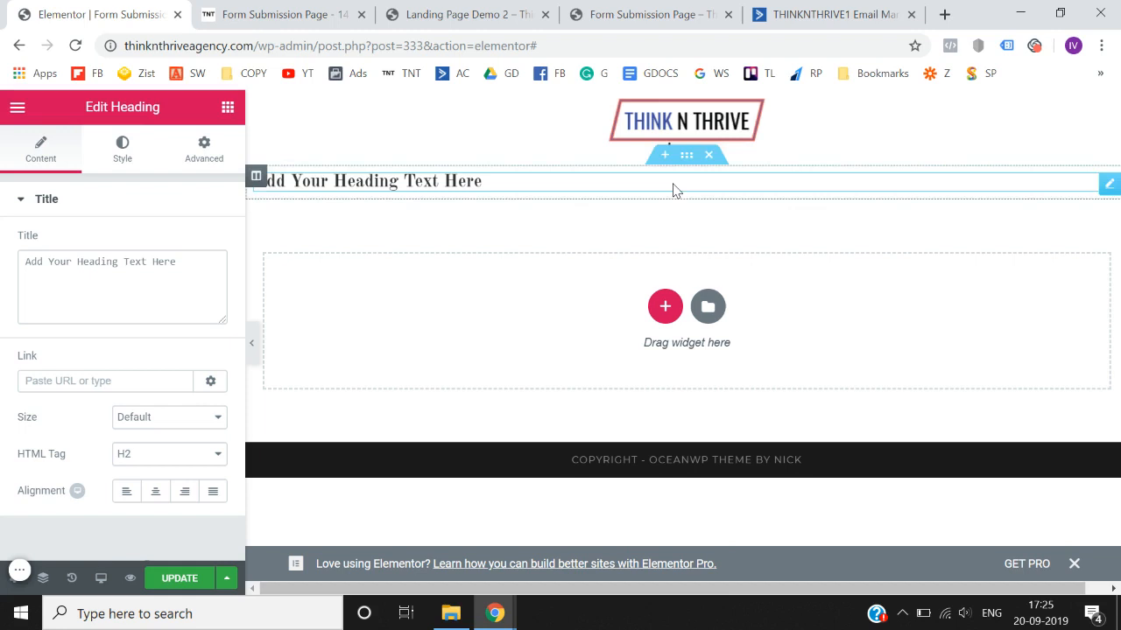
Replace the heading's placeholder text with the copied "Submit Your Details to Instantly Access the FREE Facebook Ads Checklist."
{"action": "left_click", "coordinate": [58, 307]}
{"action": "key", "text": "ctrl+a"}
{"action": "key", "text": "BackSpace"}
{"action": "key", "text": "ctrl+v"}
{"action": "left_click", "coordinate": [1, 329]}
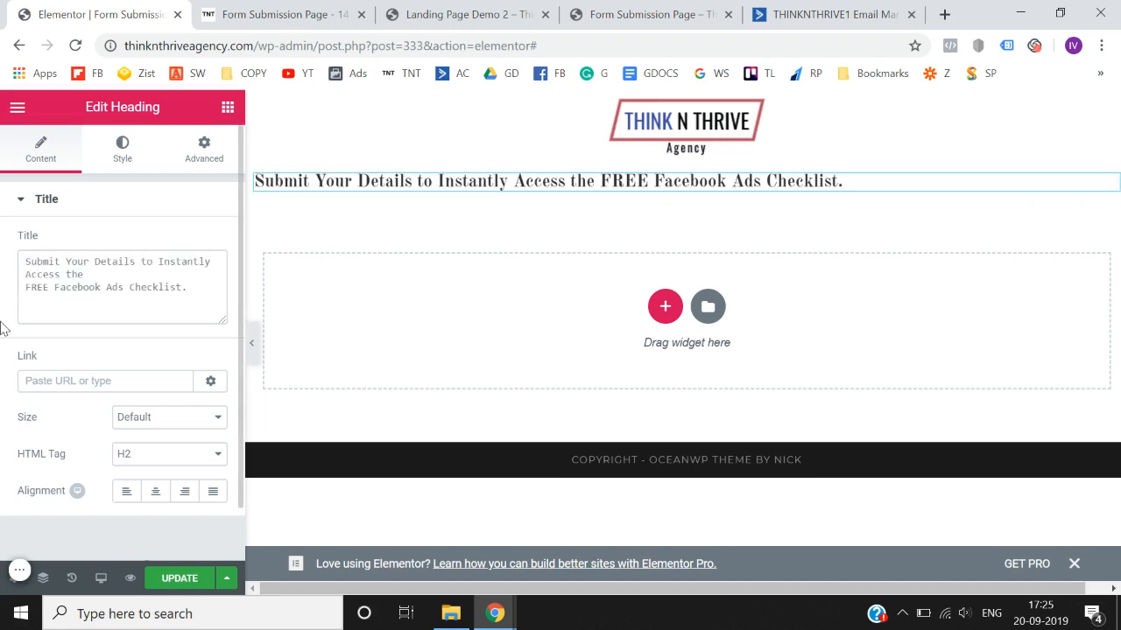
Set the heading's font family to Nunito in its typography settings
{"action": "left_click", "coordinate": [121, 165]}
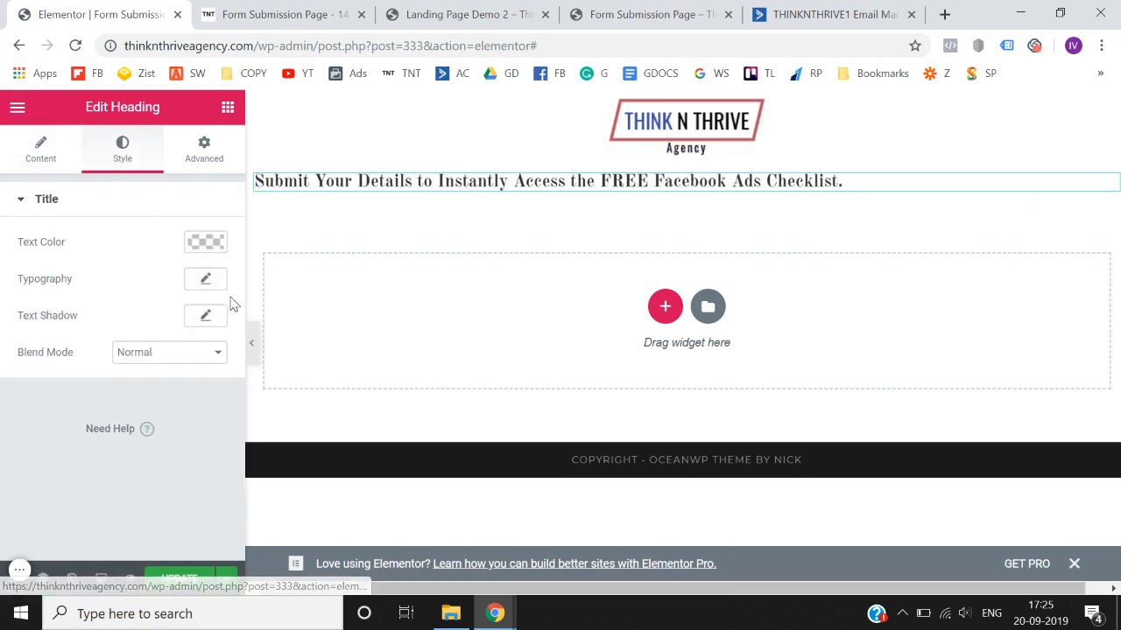
{"action": "left_click", "coordinate": [206, 280]}
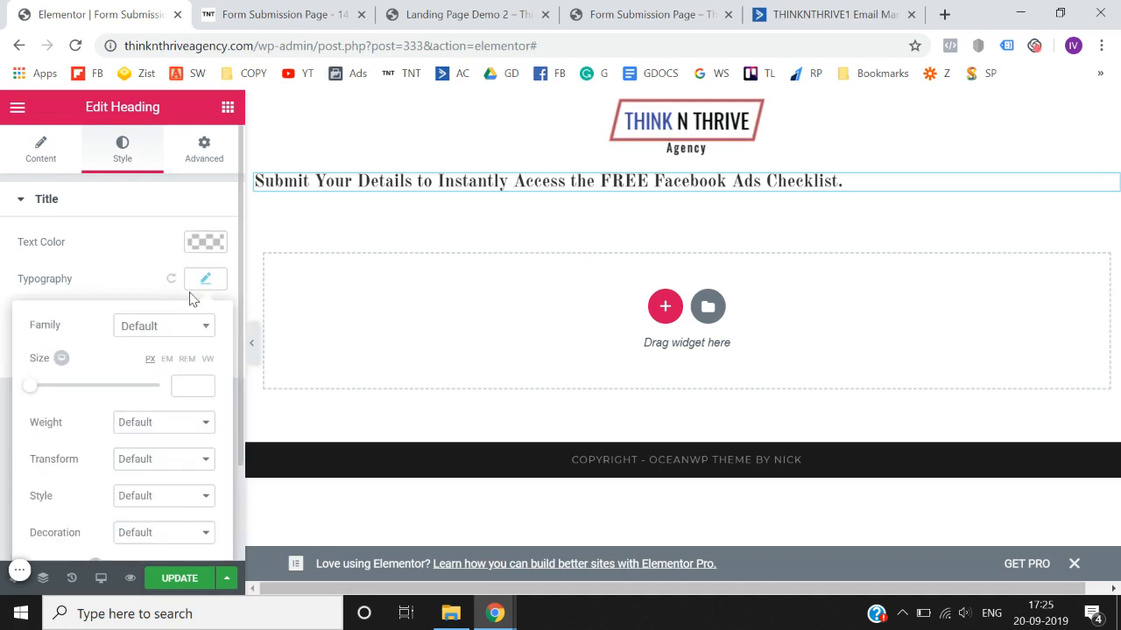
{"action": "left_click", "coordinate": [162, 326]}
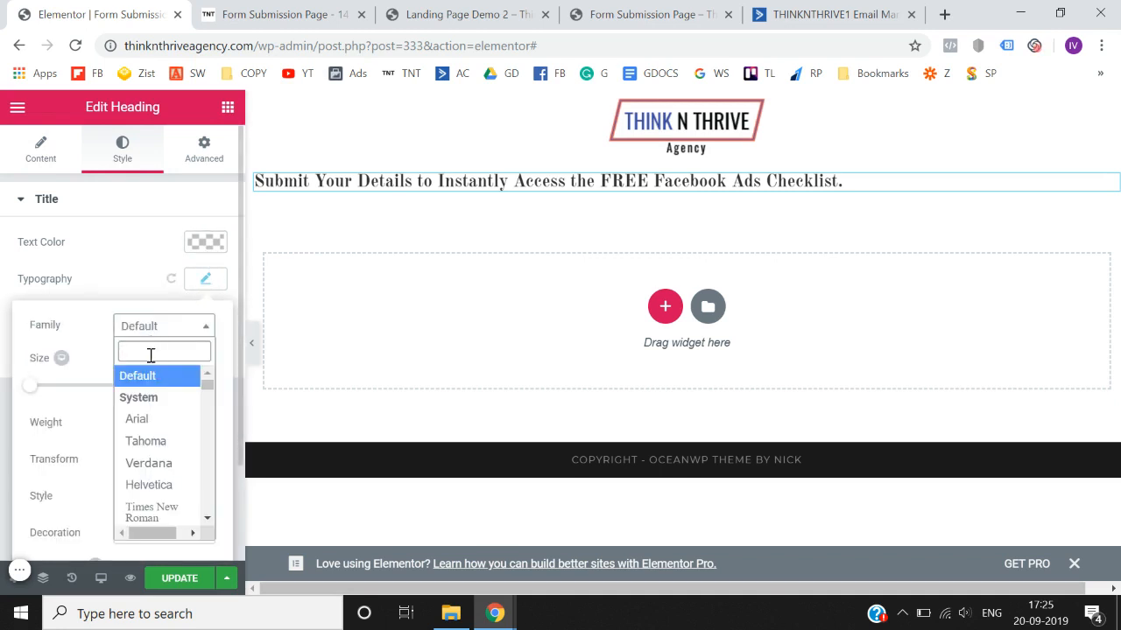
{"action": "type", "text": "bubl"}
{"action": "key", "text": "BackSpace"}
{"action": "key", "text": "BackSpace"}
{"action": "key", "text": "BackSpace"}
{"action": "key", "text": "BackSpace"}
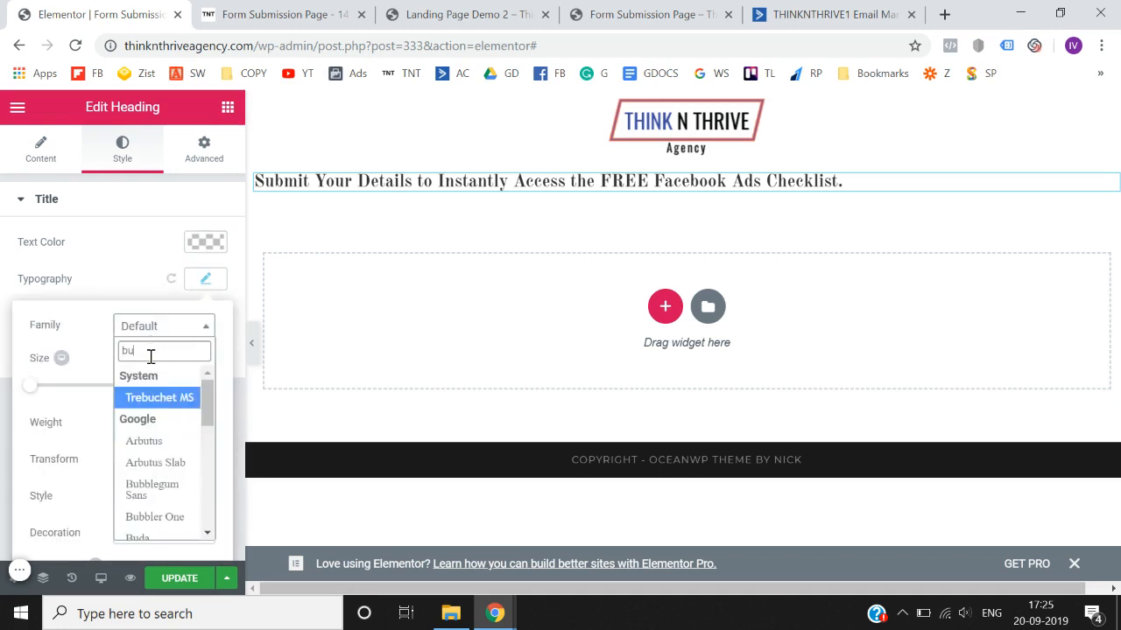
{"action": "type", "text": "nul"}
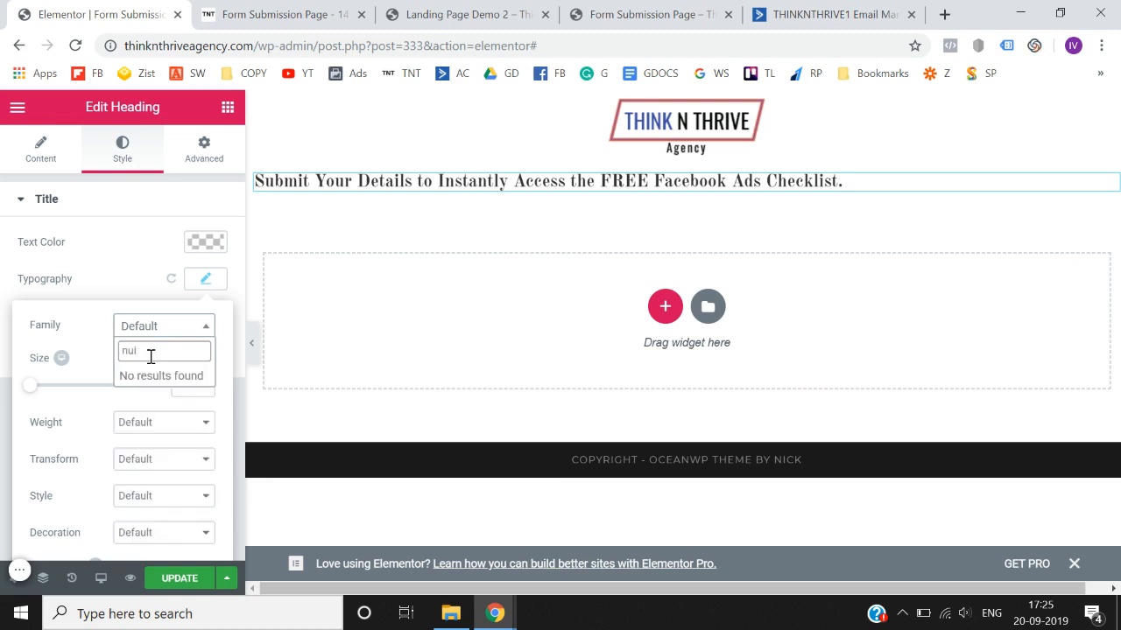
{"action": "key", "text": "BackSpace"}
{"action": "type", "text": "n"}
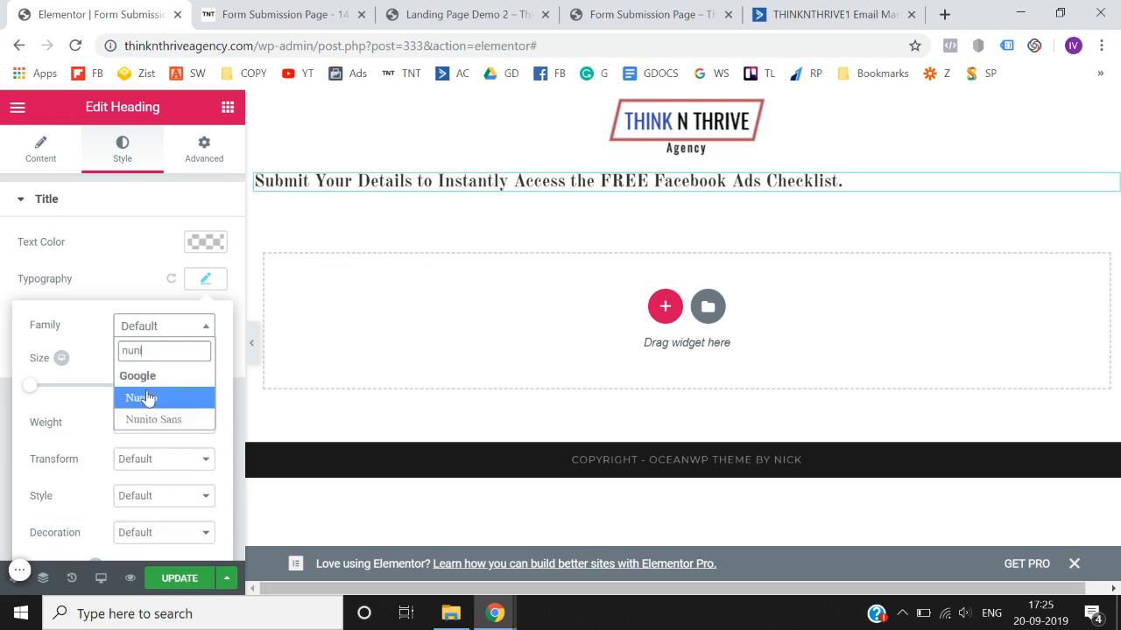
{"action": "left_click", "coordinate": [147, 398]}
{"action": "left_click", "coordinate": [3, 415]}
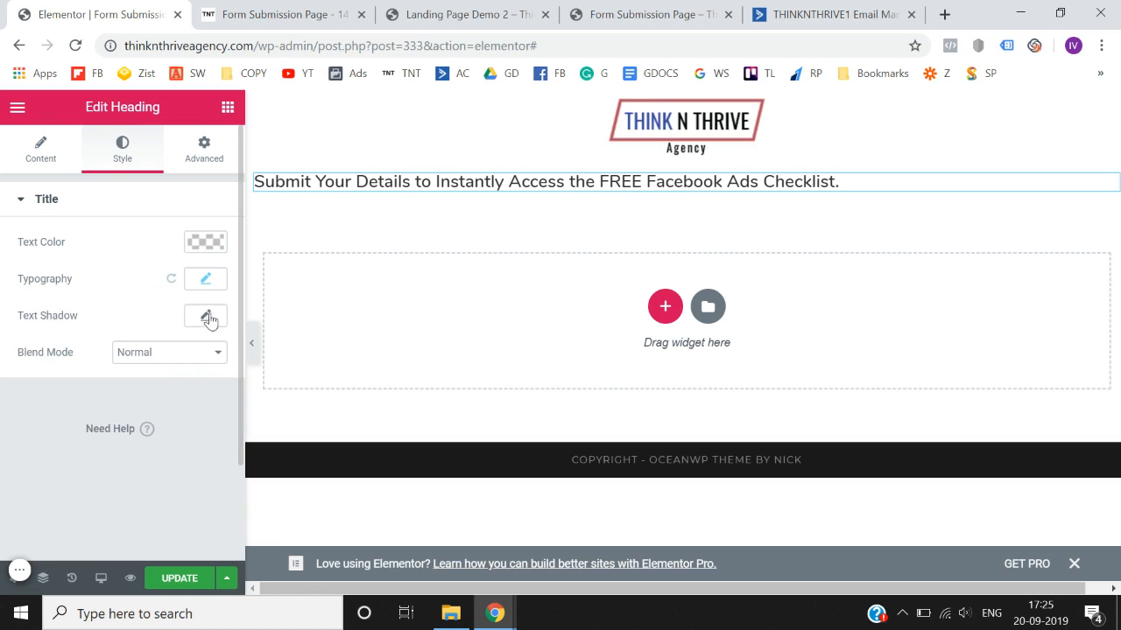
Set the heading's font size to 24 px and center its alignment
{"action": "left_click", "coordinate": [207, 280]}
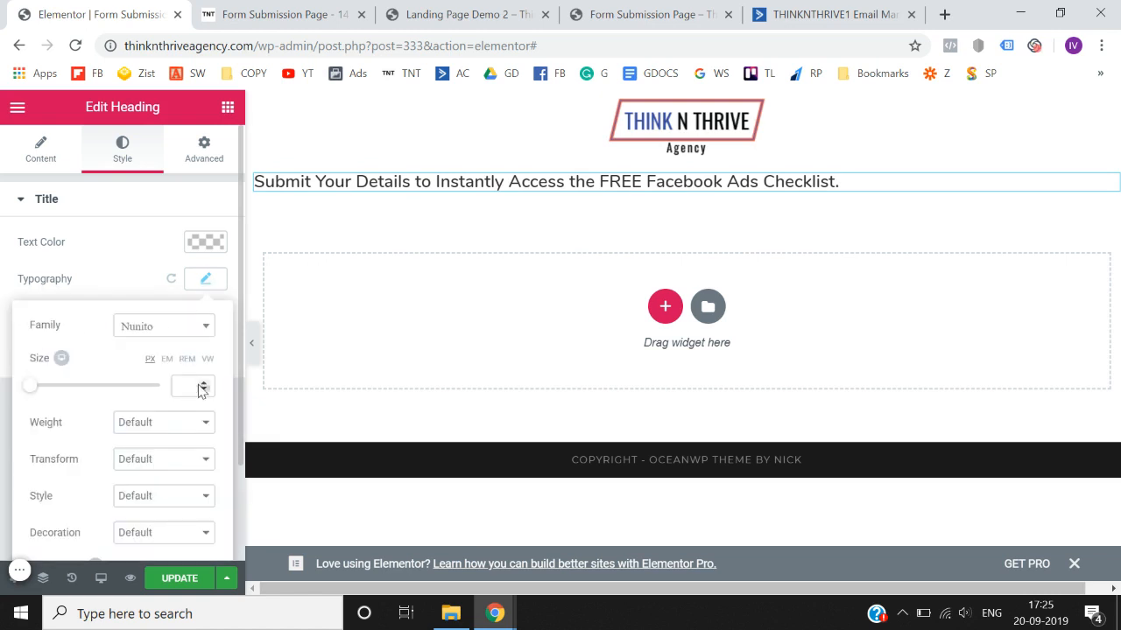
{"action": "left_click_drag", "start_coordinate": [201, 391], "coordinate": [204, 387]}
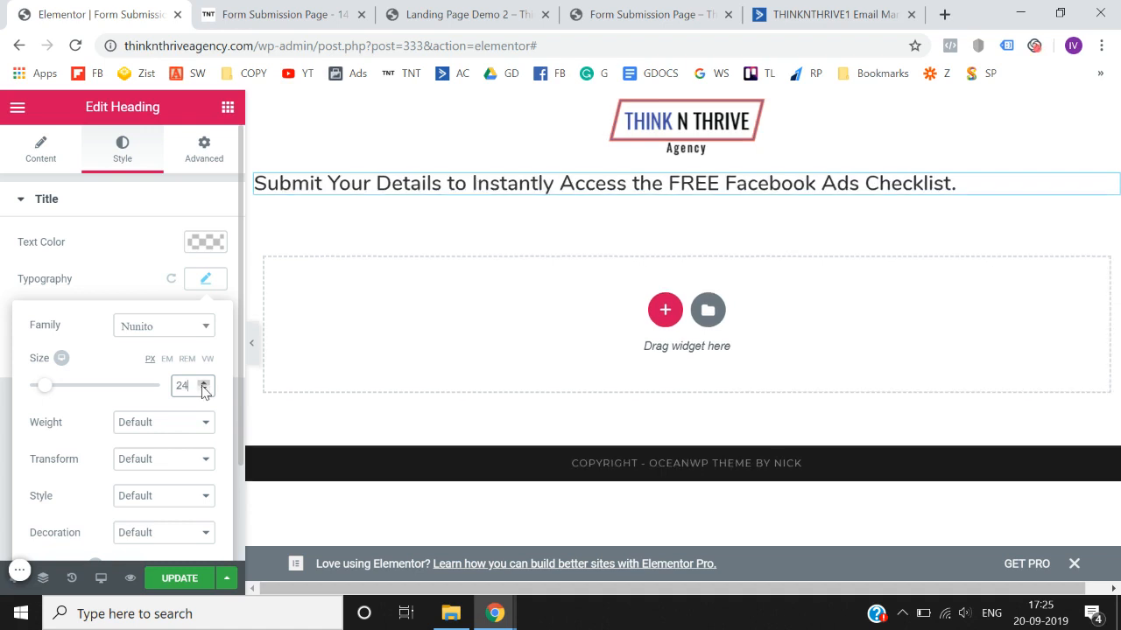
{"action": "left_click", "coordinate": [35, 154]}
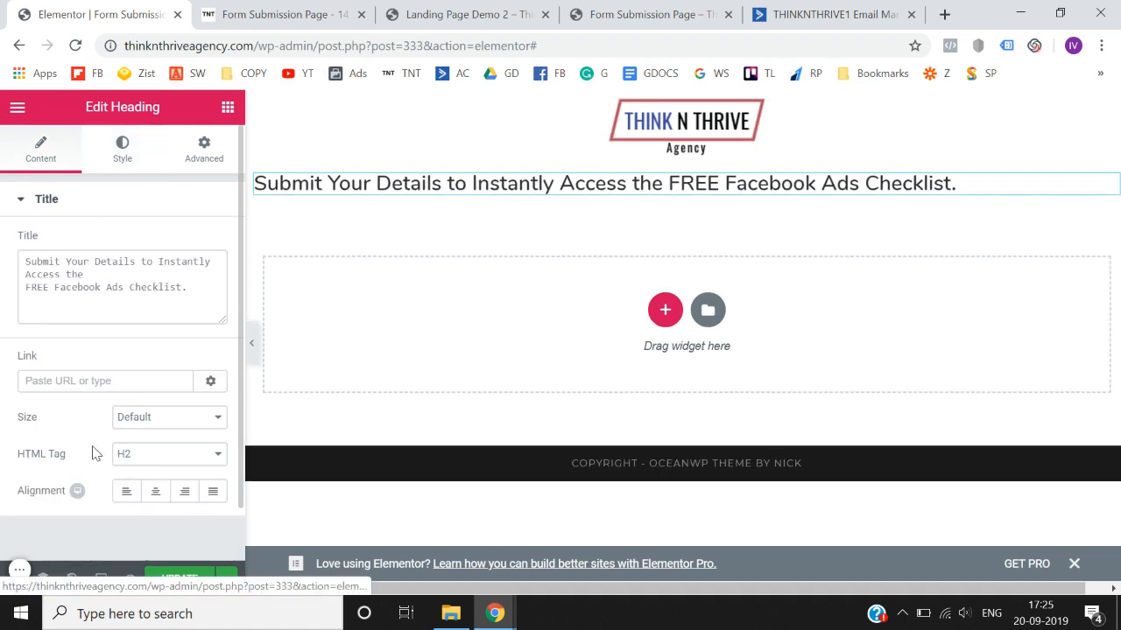
{"action": "left_click", "coordinate": [169, 498]}
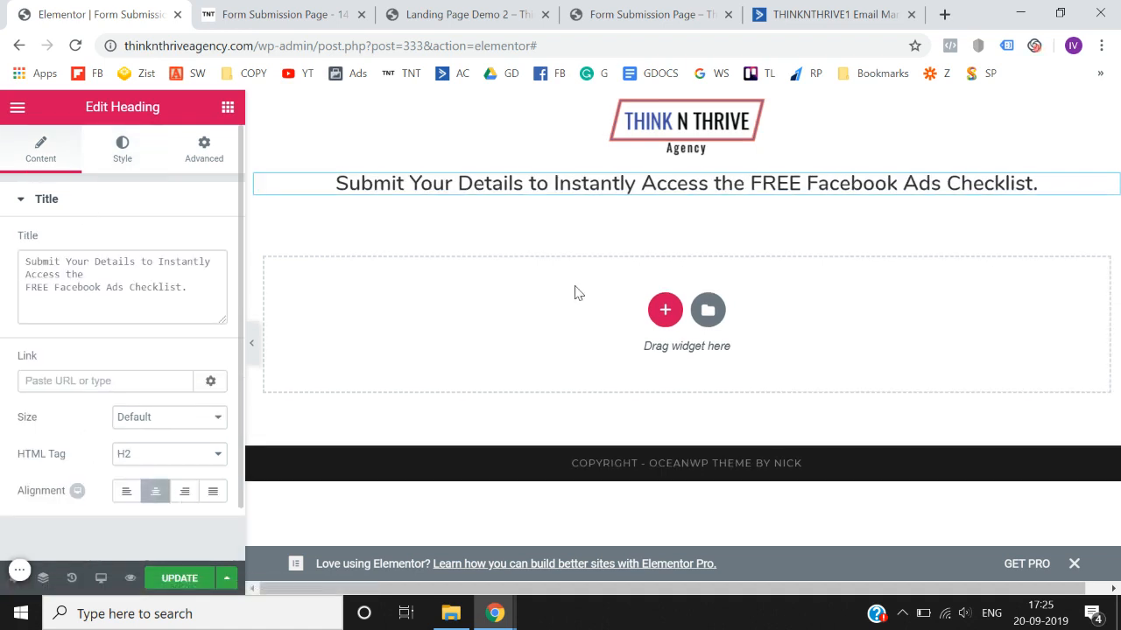
Insert a line break after "Access the" in the heading so "FREE Facebook Ads Checklist." starts a second line, and update the page
{"action": "left_click", "coordinate": [720, 181]}
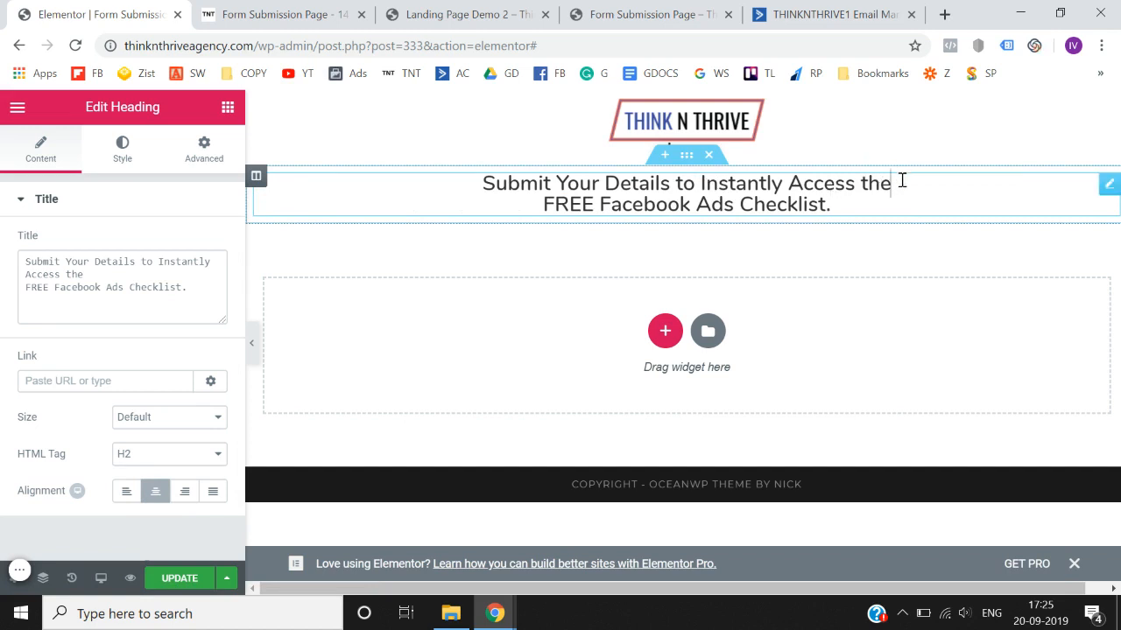
{"action": "left_click", "coordinate": [181, 578]}
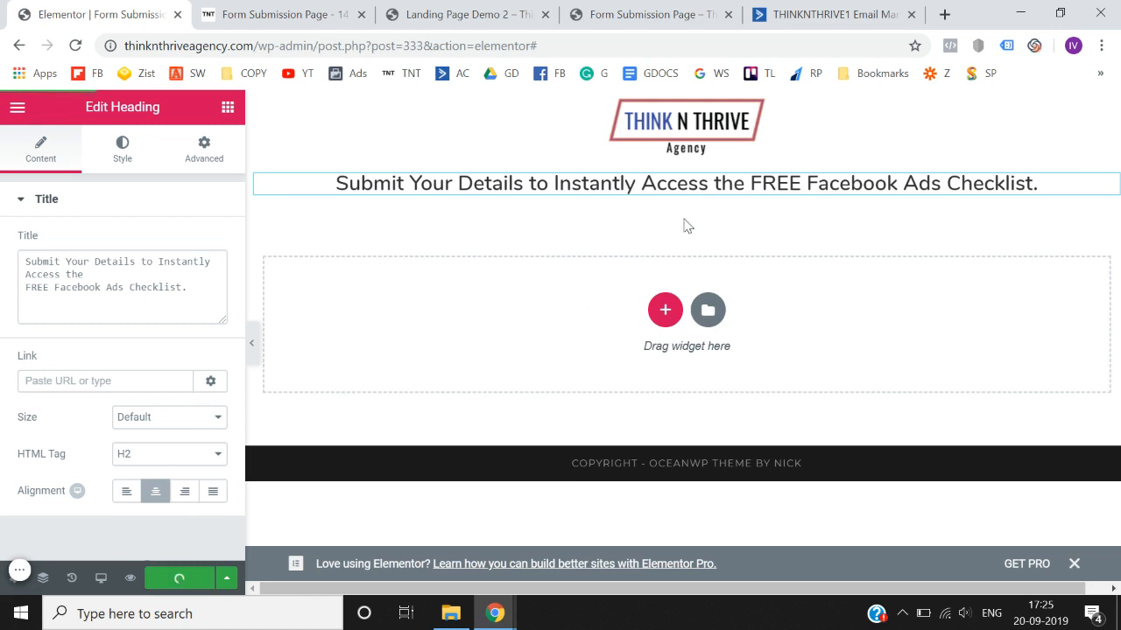
{"action": "left_click", "coordinate": [742, 182]}
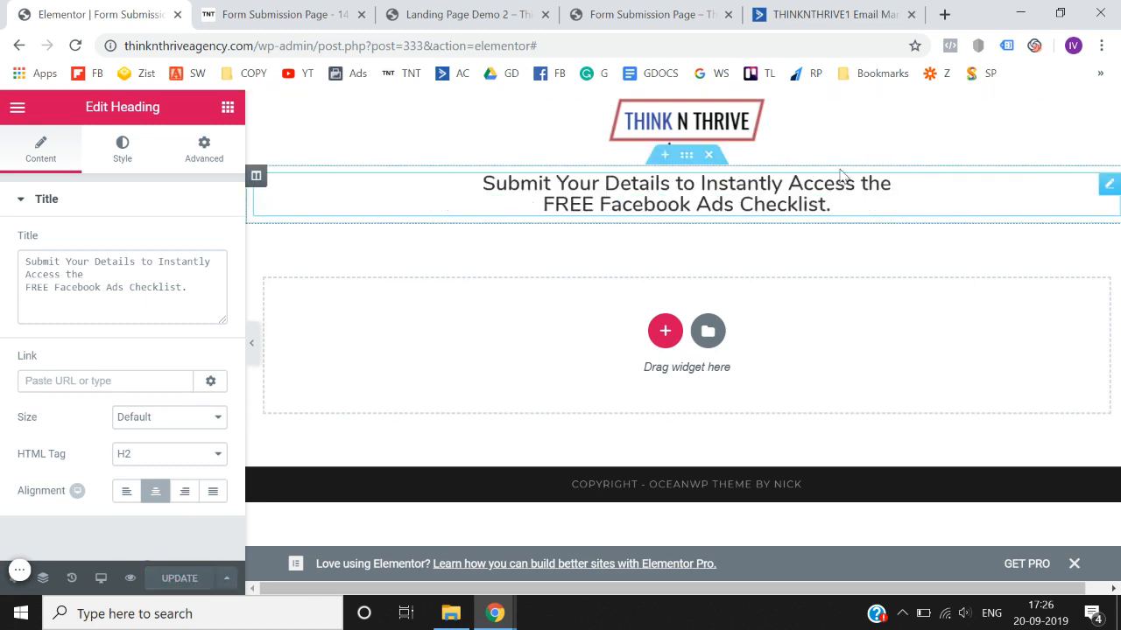
{"action": "key", "text": "Return"}
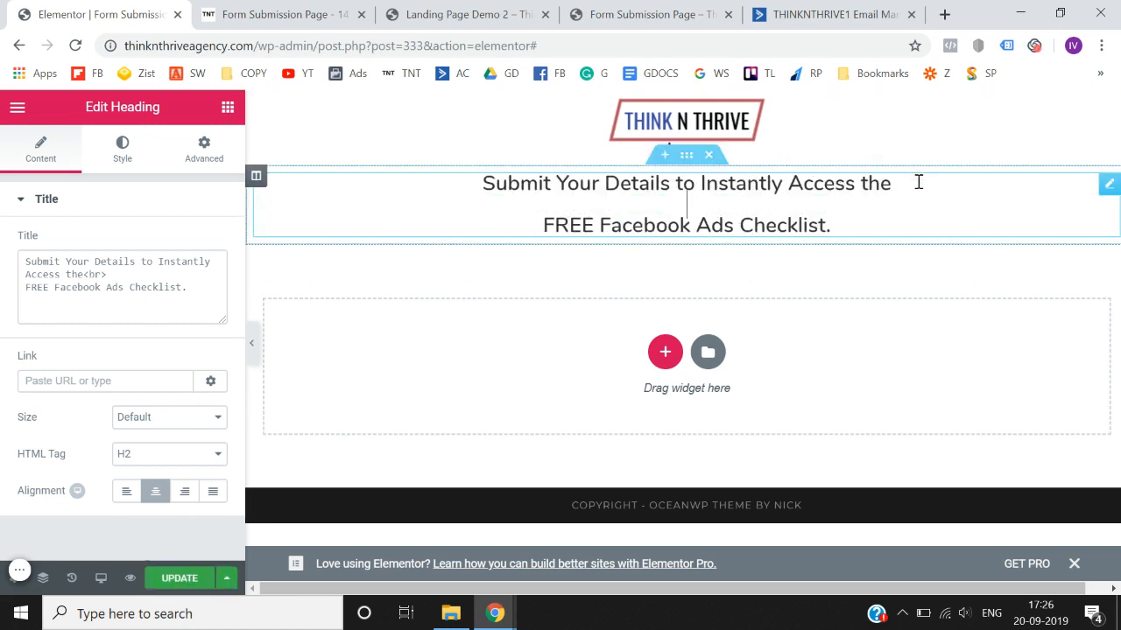
{"action": "key", "text": "BackSpace"}
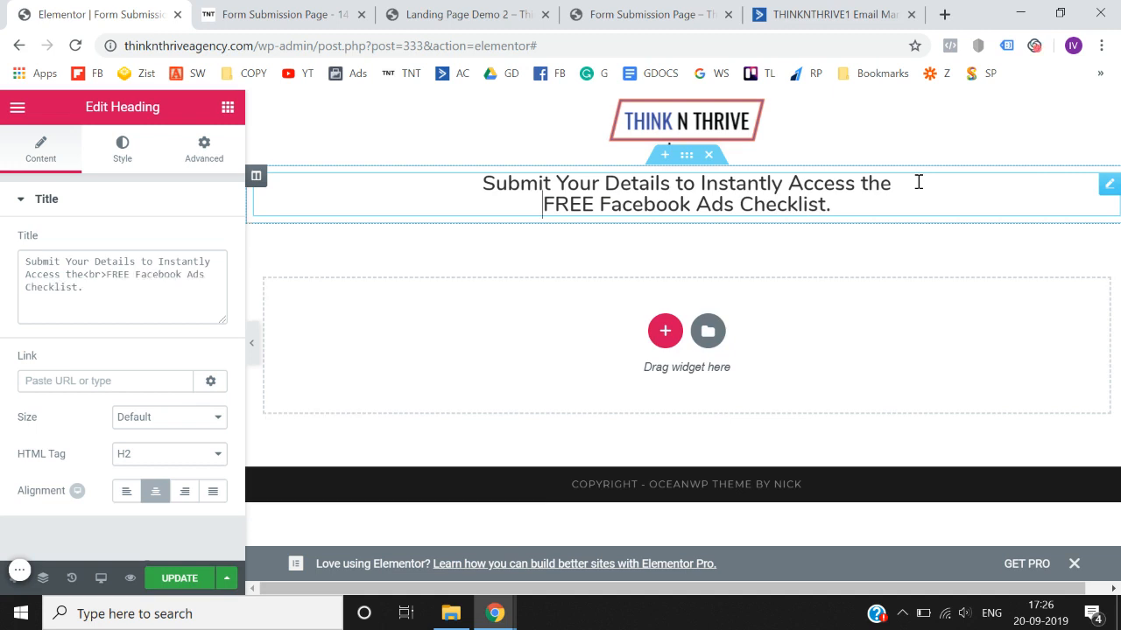
{"action": "left_click", "coordinate": [172, 581]}
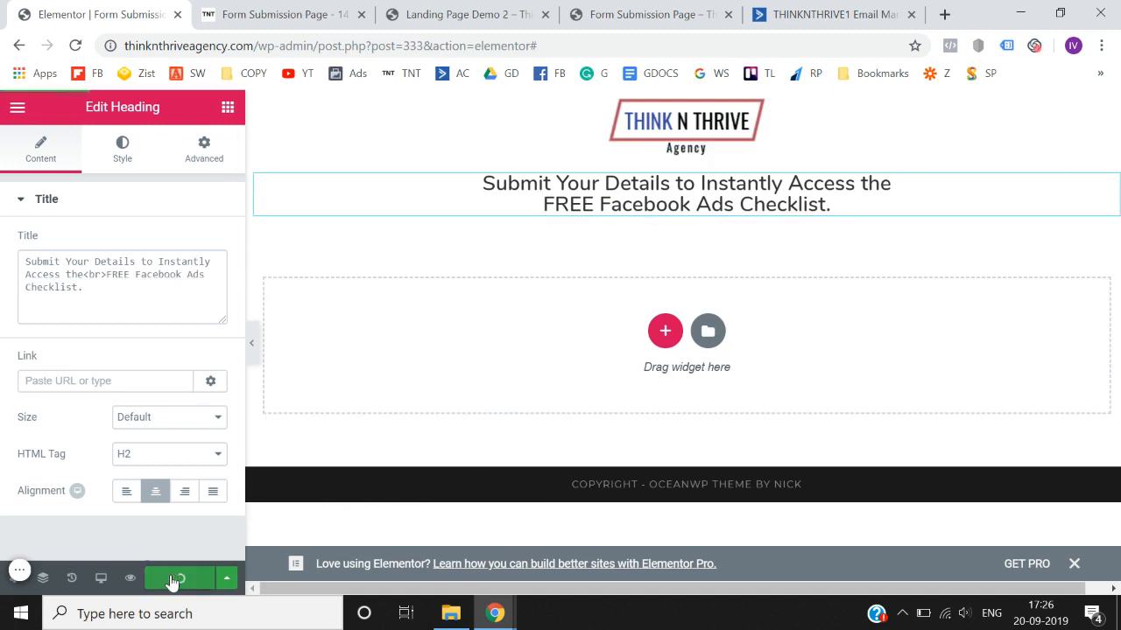
Set the heading's line height to 1.2 em in its typography settings and update the page
{"action": "left_click", "coordinate": [126, 148]}
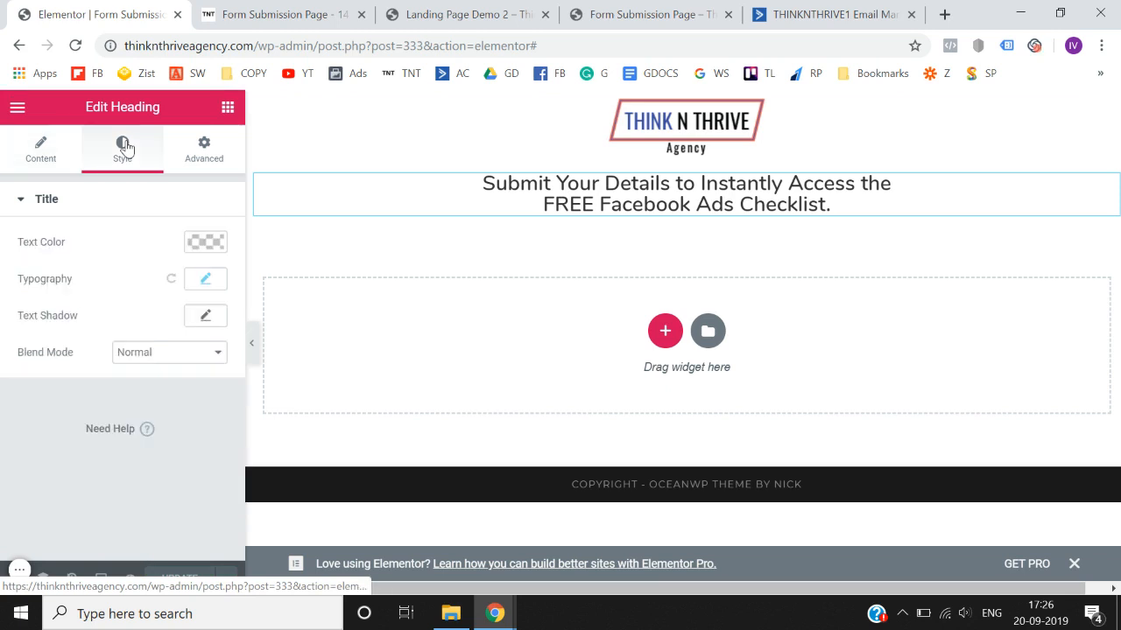
{"action": "left_click", "coordinate": [204, 280]}
{"action": "scroll", "coordinate": [199, 420], "scroll_direction": "down", "scroll_amount": 2}
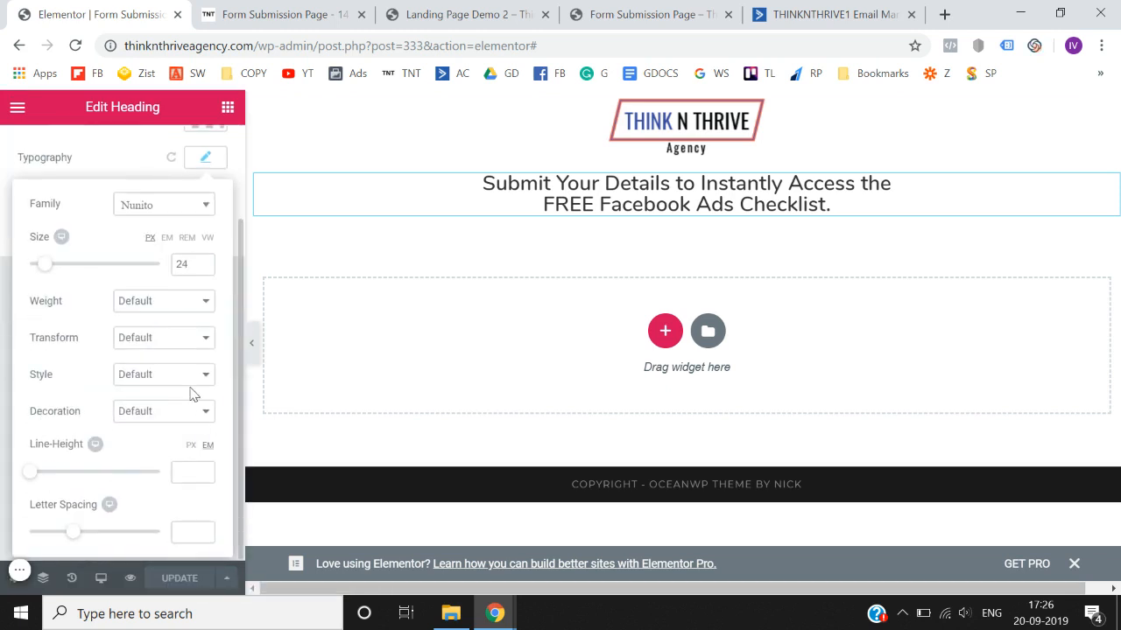
{"action": "left_click", "coordinate": [205, 470]}
{"action": "left_click", "coordinate": [205, 470]}
{"action": "left_click", "coordinate": [204, 470]}
{"action": "left_click", "coordinate": [205, 470]}
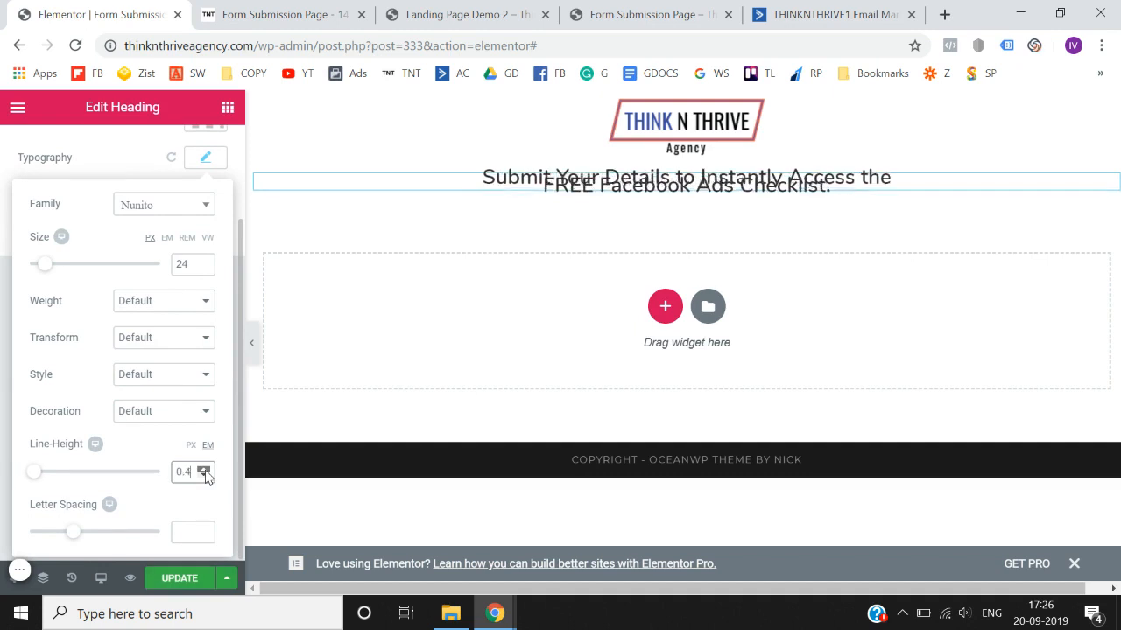
{"action": "left_click", "coordinate": [205, 470]}
{"action": "left_click", "coordinate": [205, 470]}
{"action": "left_click", "coordinate": [205, 470]}
{"action": "left_click", "coordinate": [205, 470]}
{"action": "left_click", "coordinate": [204, 469]}
{"action": "left_click", "coordinate": [204, 469]}
{"action": "left_click", "coordinate": [204, 470]}
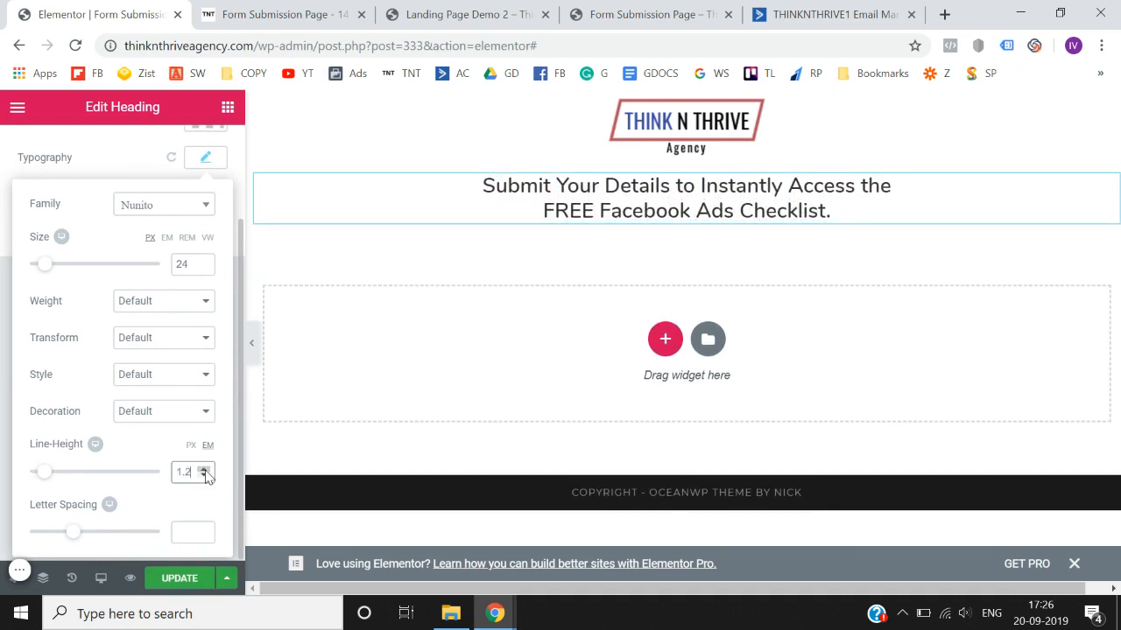
{"action": "left_click", "coordinate": [180, 581]}
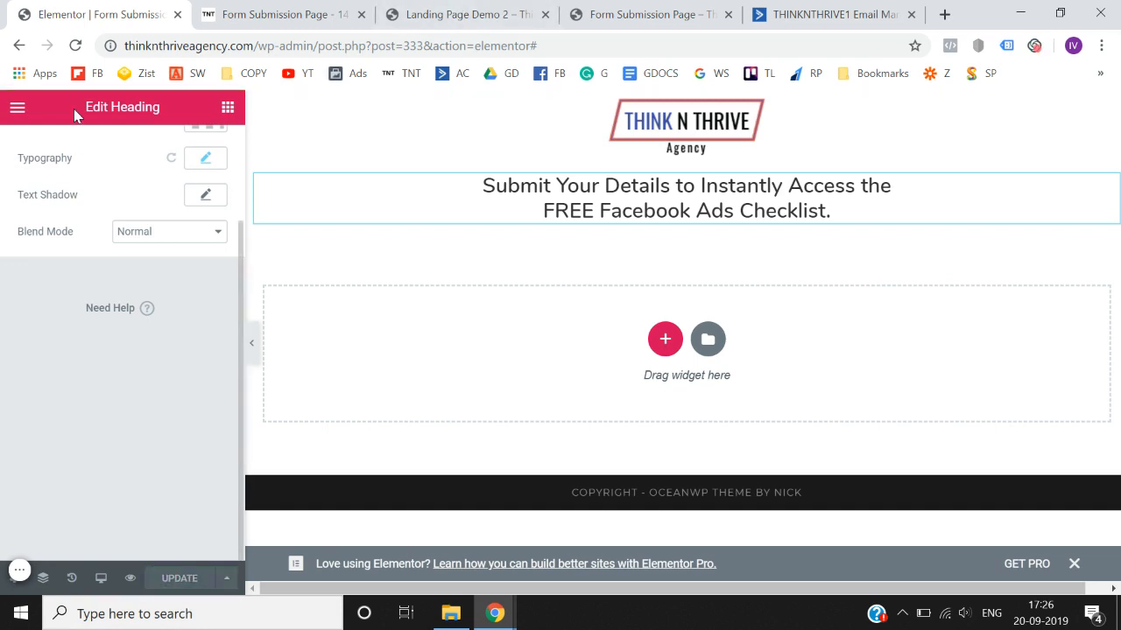
Preview the page in the mobile view and set the logo image's mobile width to 43%
{"action": "left_click", "coordinate": [102, 583]}
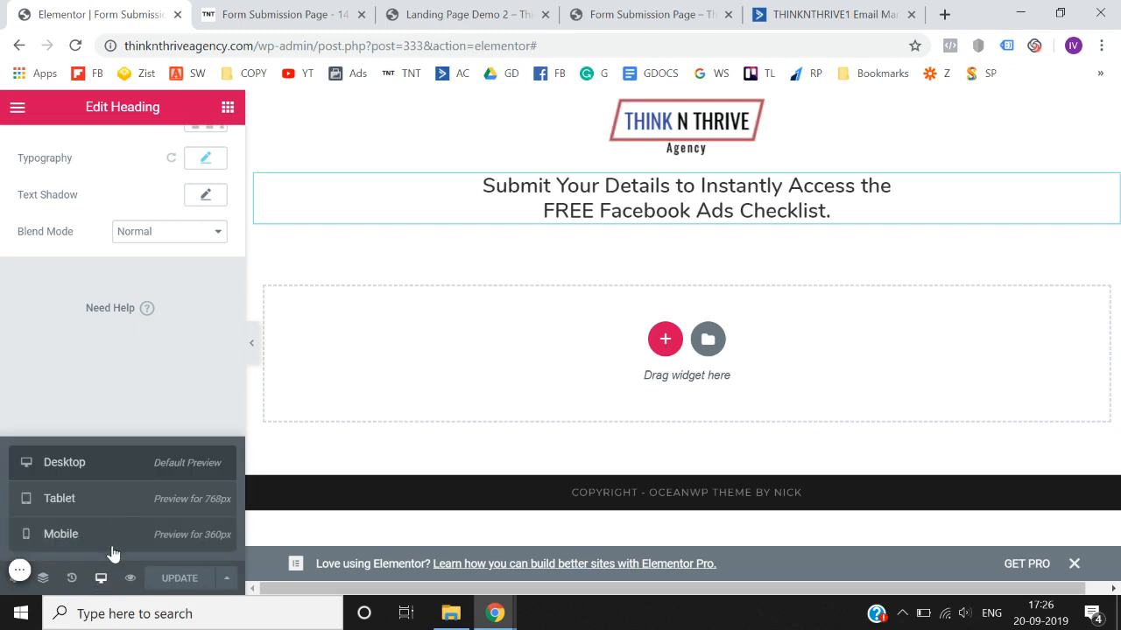
{"action": "left_click", "coordinate": [113, 536]}
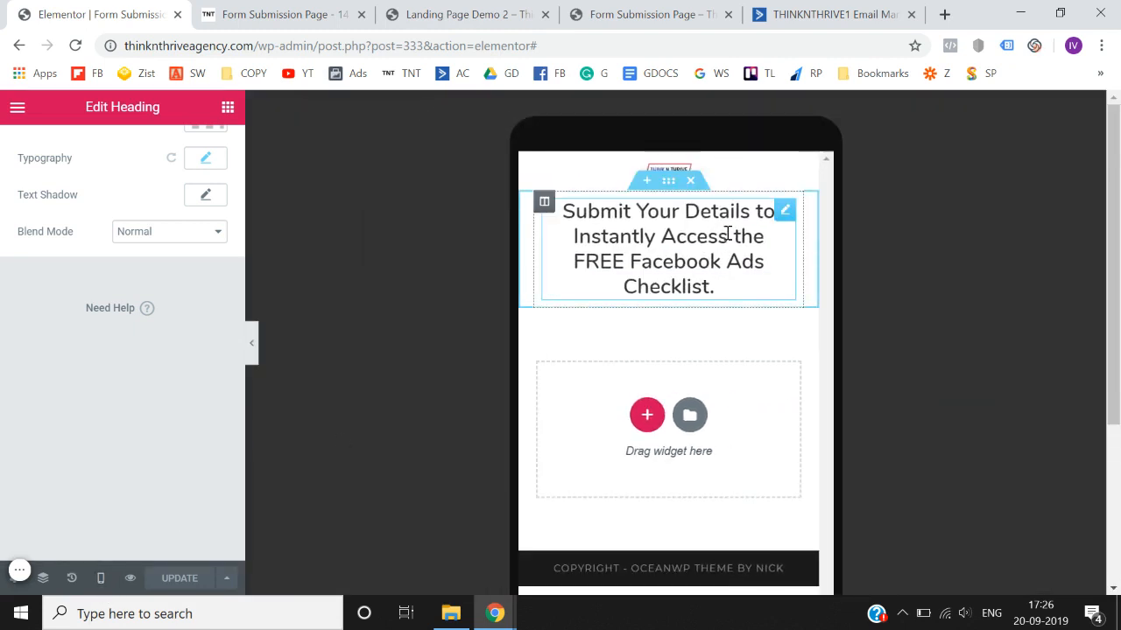
{"action": "left_click", "coordinate": [704, 184]}
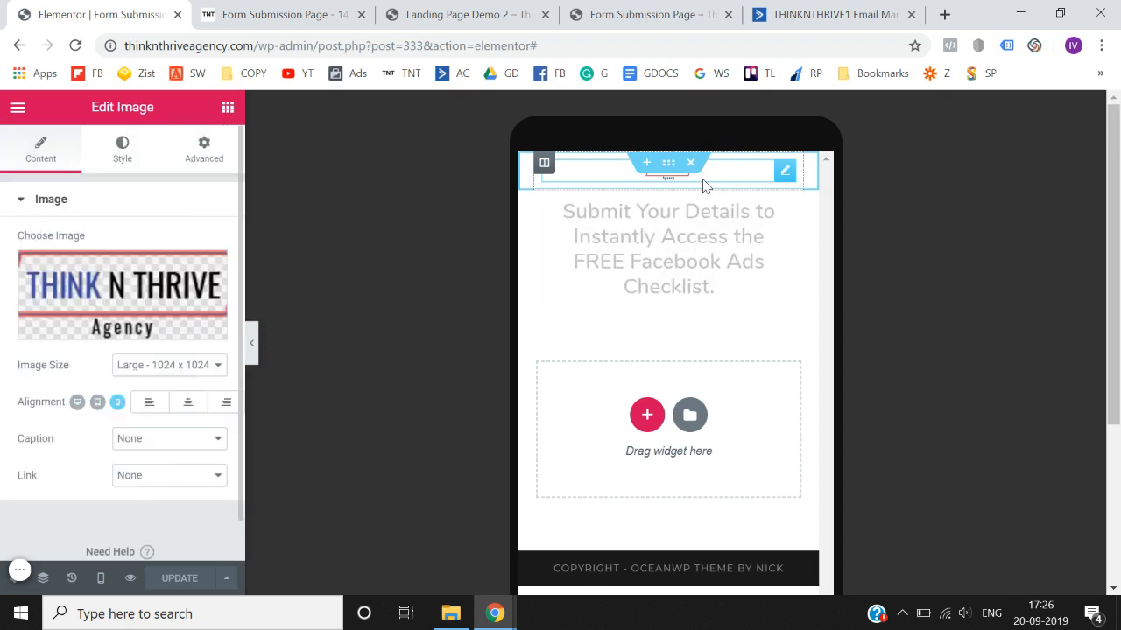
{"action": "left_click", "coordinate": [121, 151]}
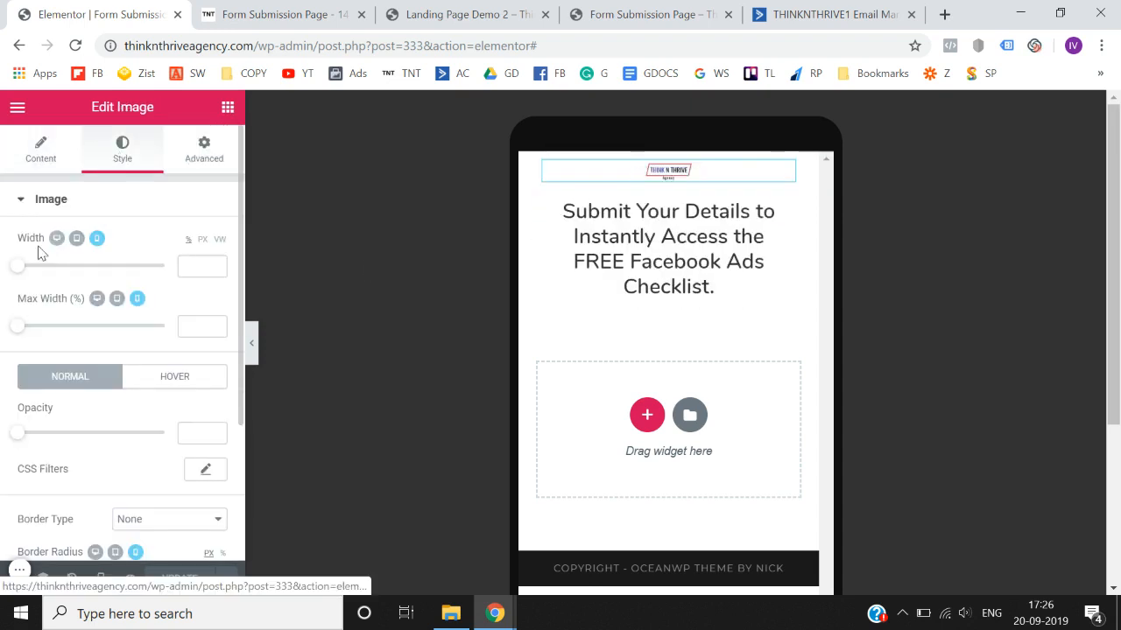
{"action": "left_click_drag", "start_coordinate": [18, 274], "coordinate": [80, 276]}
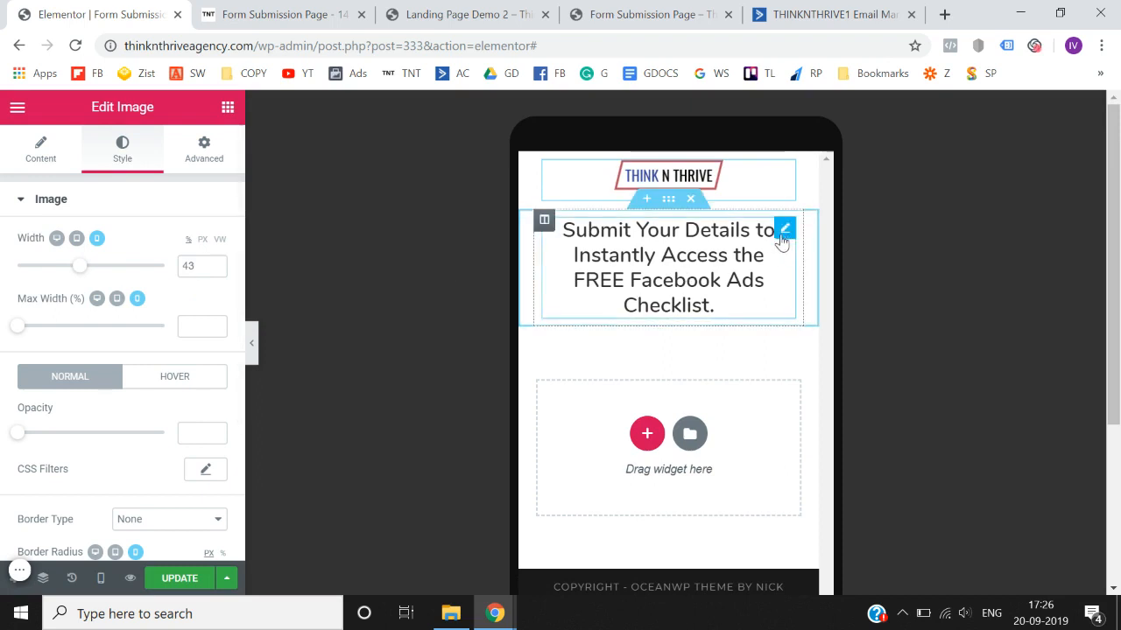
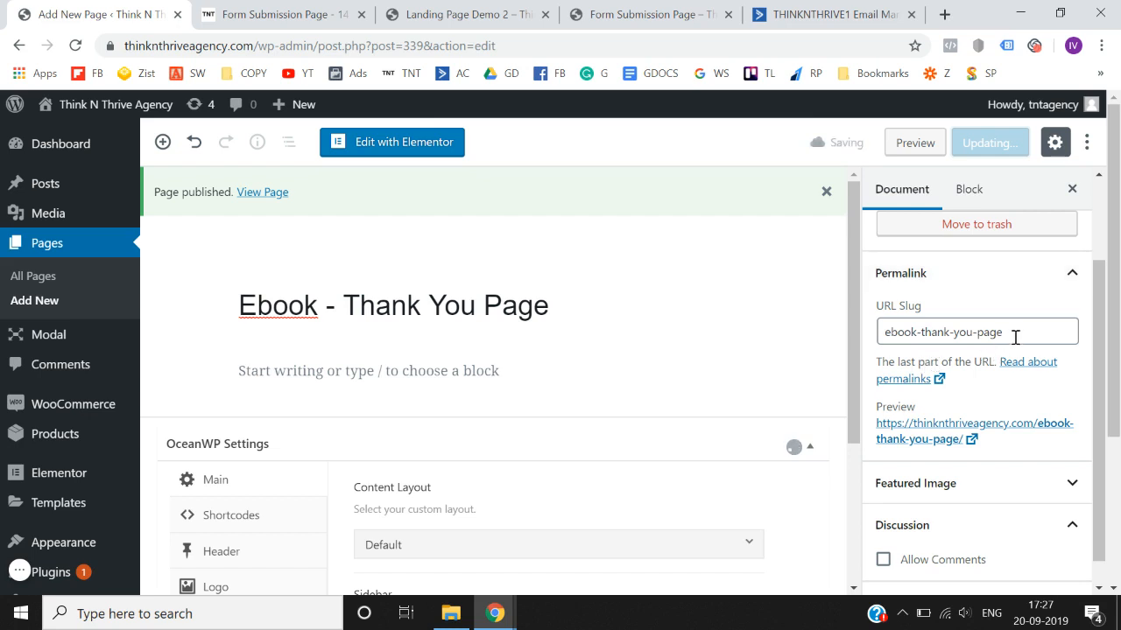
Change the URL slug of the "Ebook - Thank You Page" to "thanks" and update the page
{"action": "triple_click", "coordinate": [1013, 335]}
{"action": "type", "text": "thanks"}
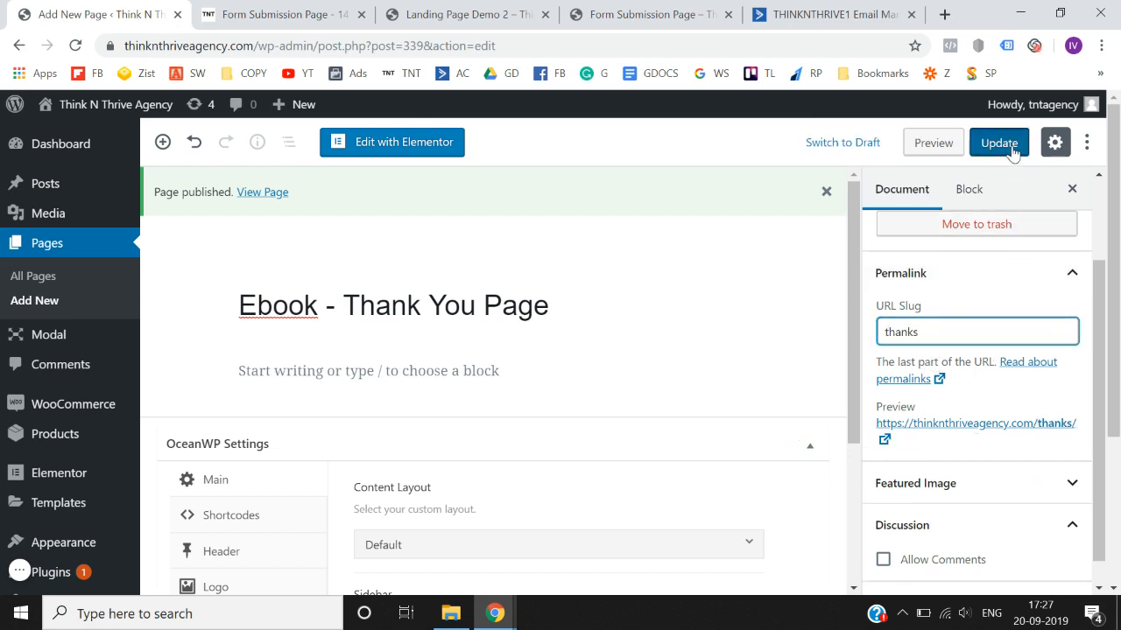
{"action": "left_click", "coordinate": [1011, 146]}
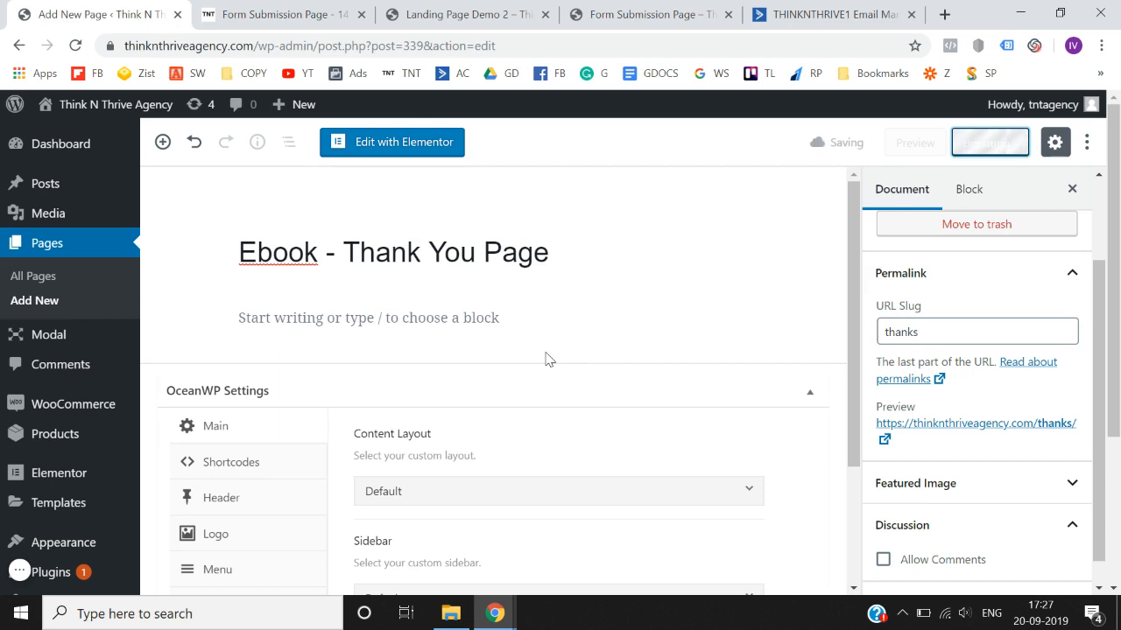
Set the thank-you page's content layout to 100% Full Width in the OceanWP settings
{"action": "scroll", "coordinate": [546, 359], "scroll_direction": "down", "scroll_amount": 3}
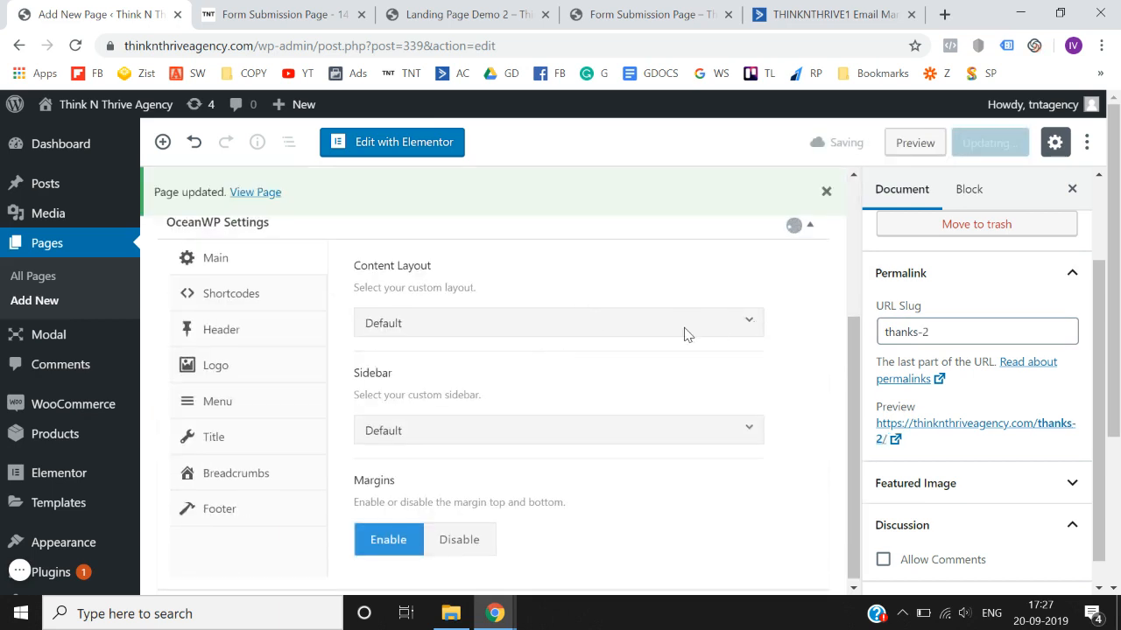
{"action": "left_click", "coordinate": [749, 326]}
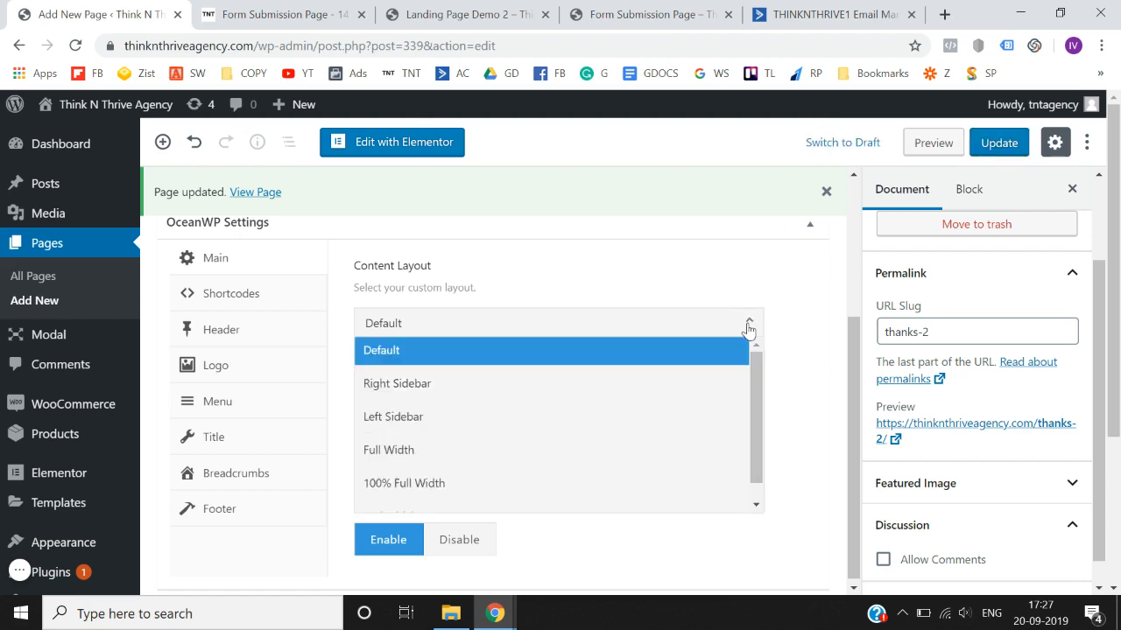
{"action": "left_click", "coordinate": [416, 477]}
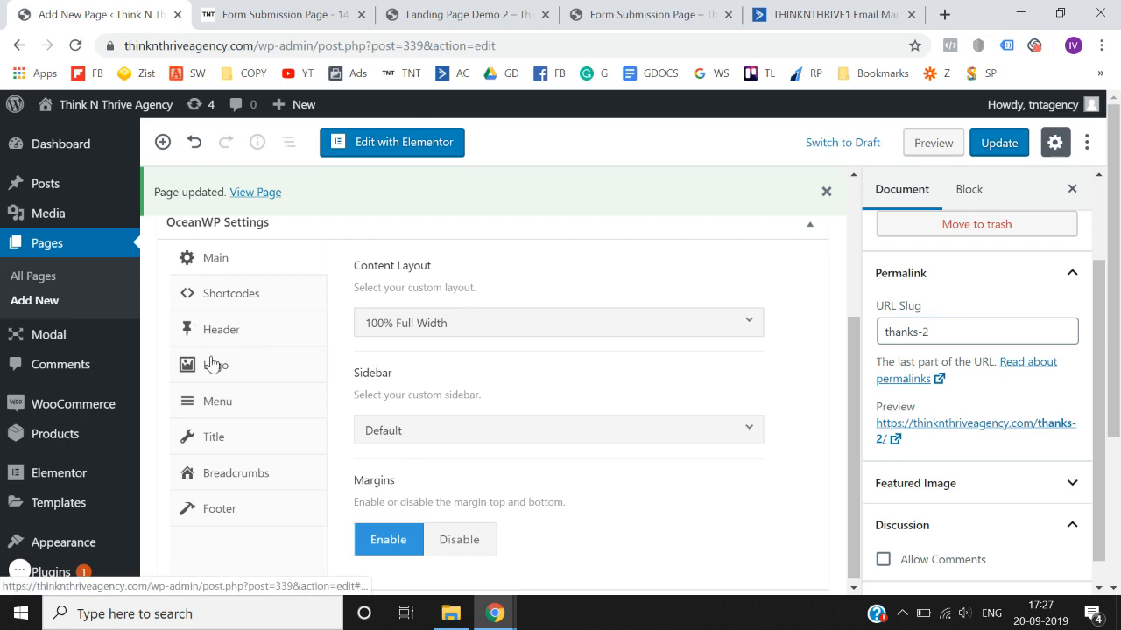
Disable the top bar and header display for the thank-you page and update it
{"action": "left_click", "coordinate": [221, 330]}
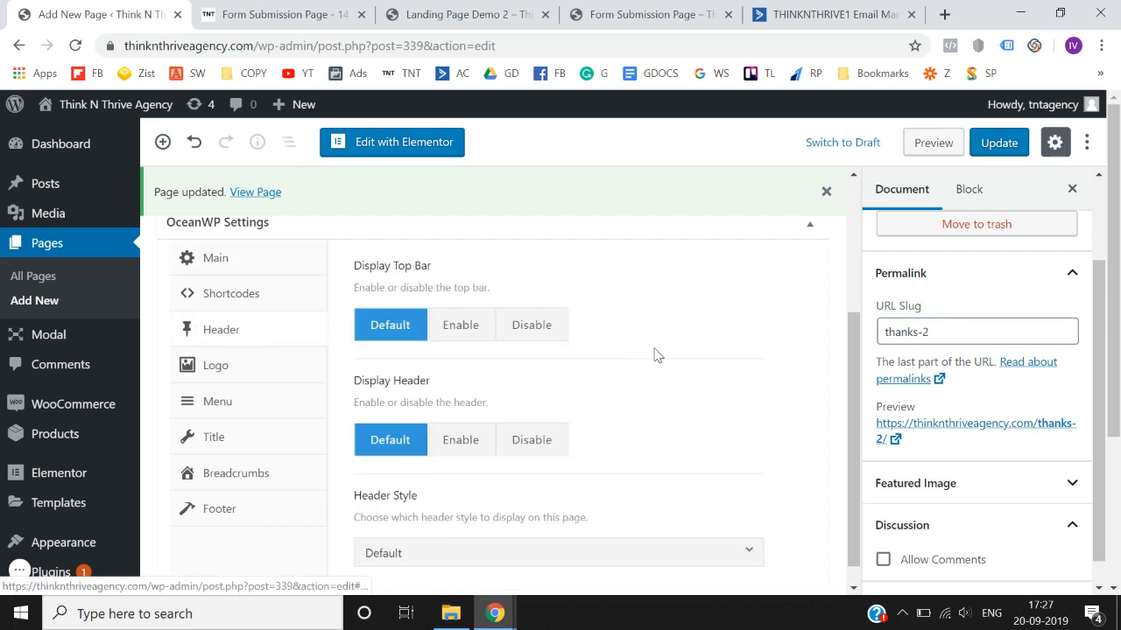
{"action": "left_click", "coordinate": [544, 331]}
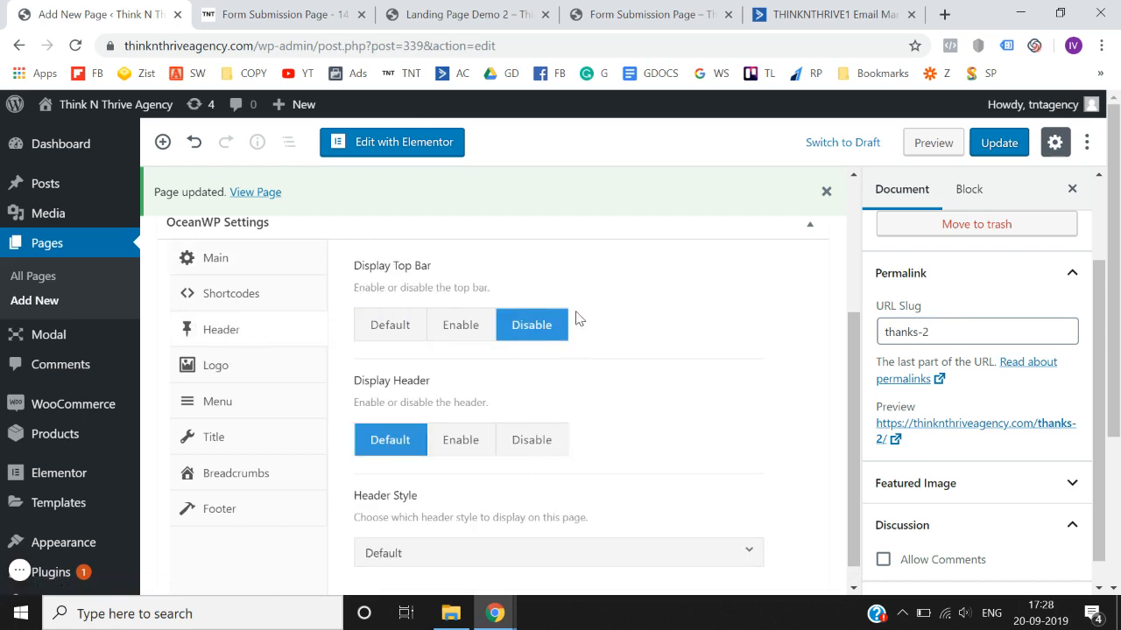
{"action": "left_click", "coordinate": [543, 442]}
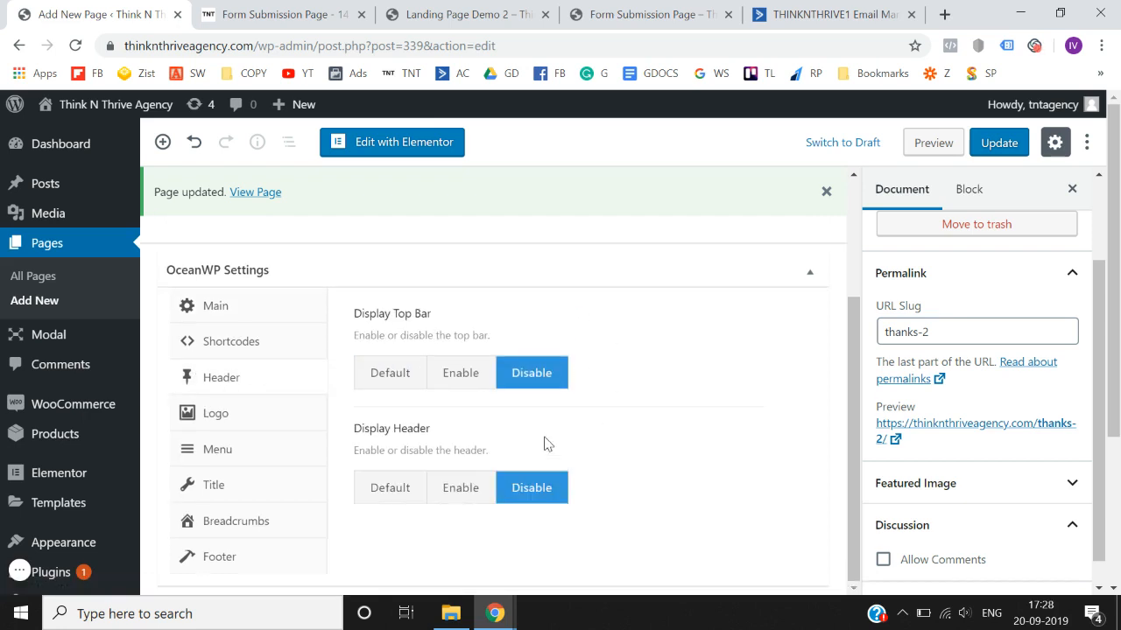
{"action": "left_click", "coordinate": [1012, 143]}
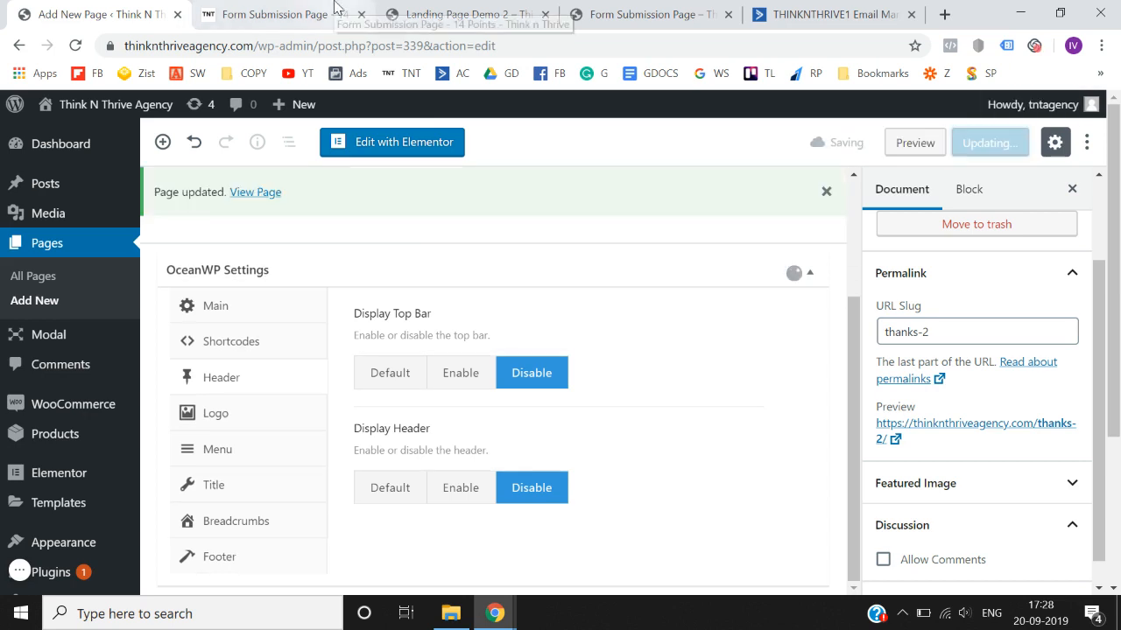
View the published thank-you page in a separate browser tab and return to its WordPress editor
{"action": "right_click", "coordinate": [247, 193]}
{"action": "left_click", "coordinate": [260, 206]}
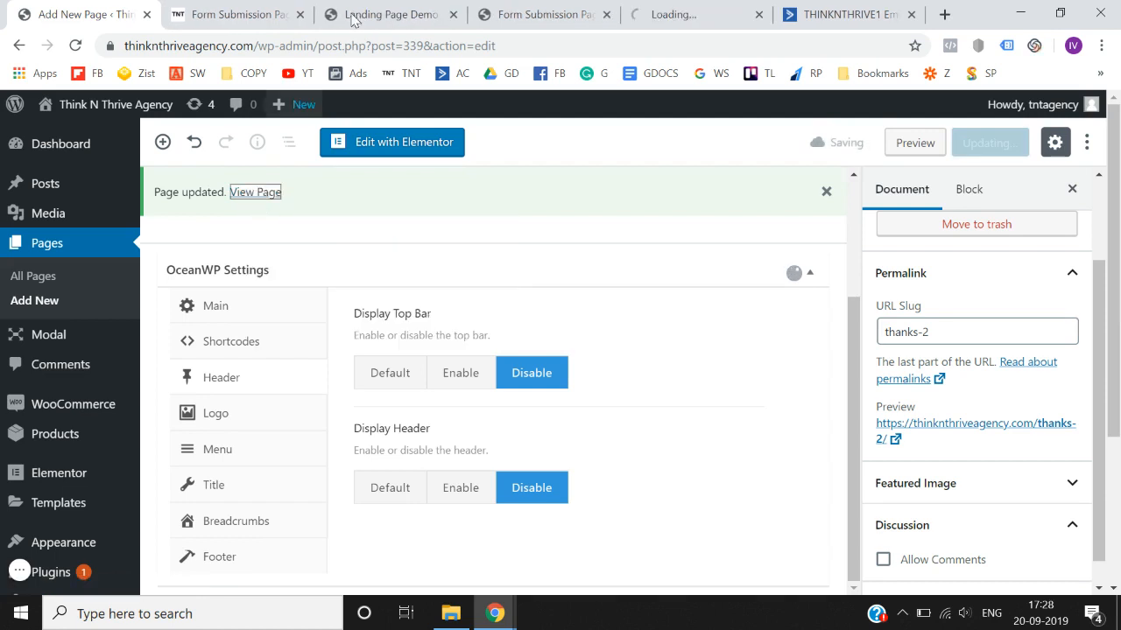
{"action": "left_click", "coordinate": [653, 10]}
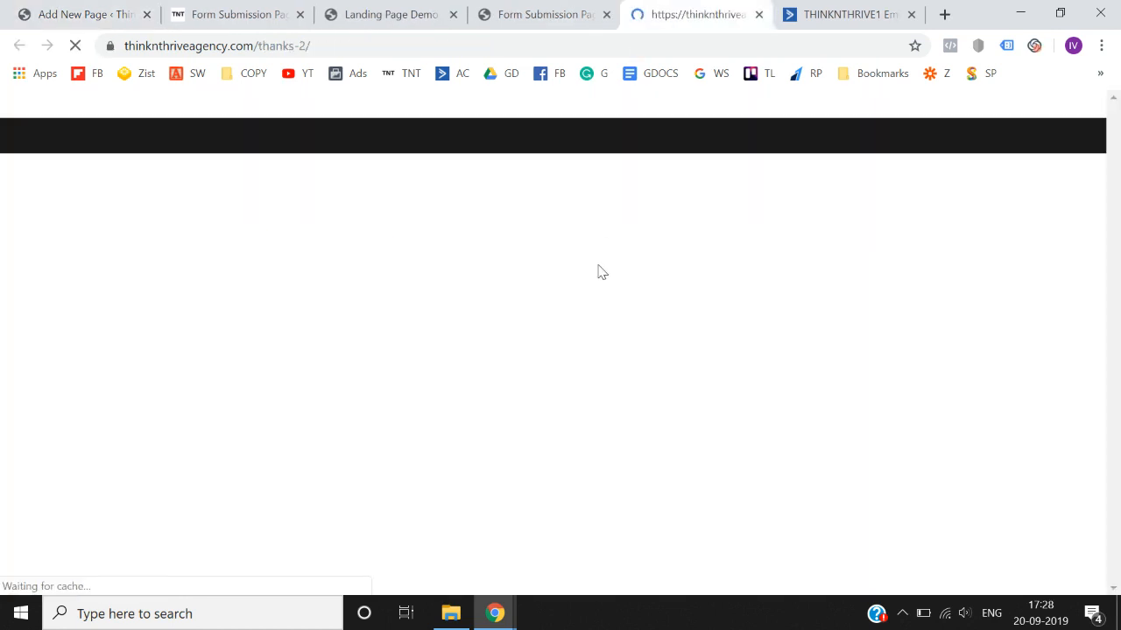
{"action": "left_click", "coordinate": [149, 9]}
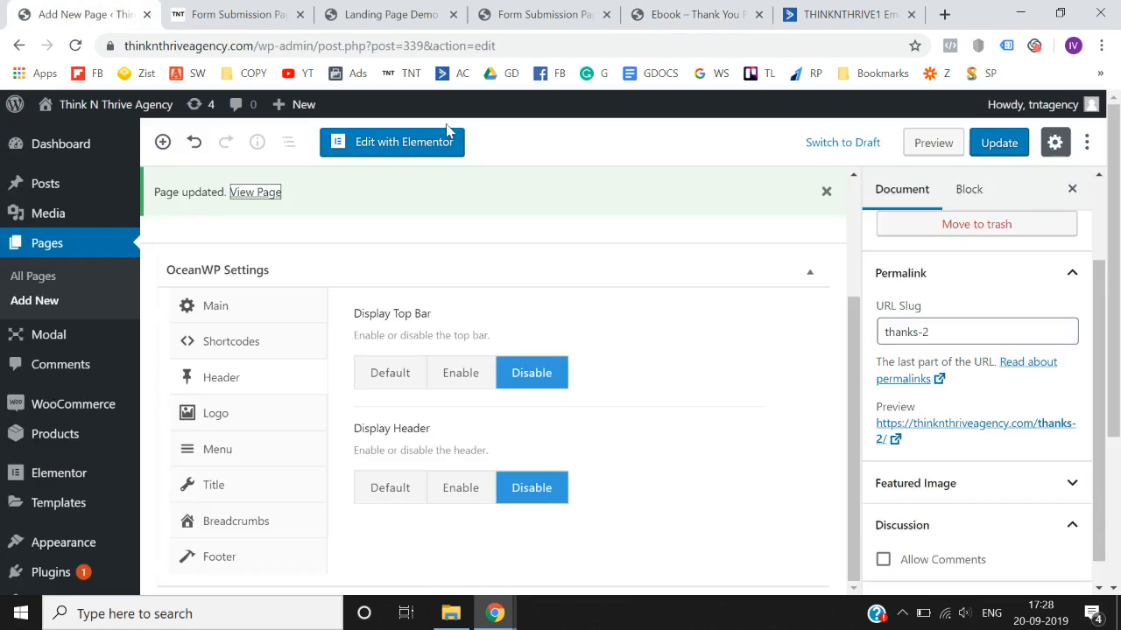
Open the thank-you page in Elementor, add a single-column section and place a Heading widget in it
{"action": "left_click", "coordinate": [414, 147]}
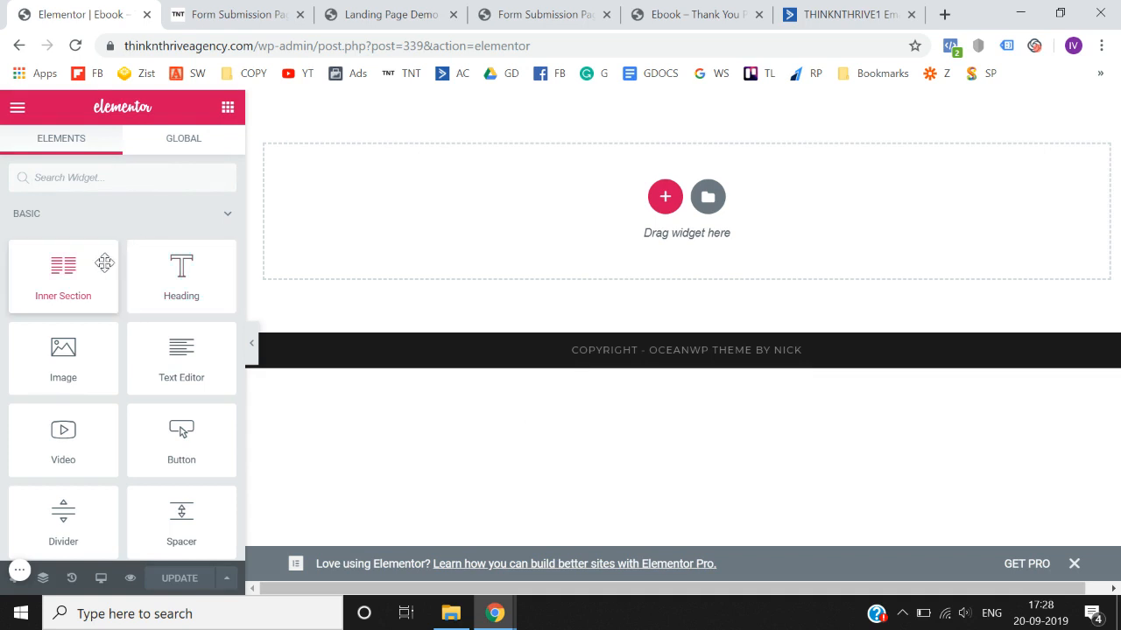
{"action": "left_click", "coordinate": [664, 194]}
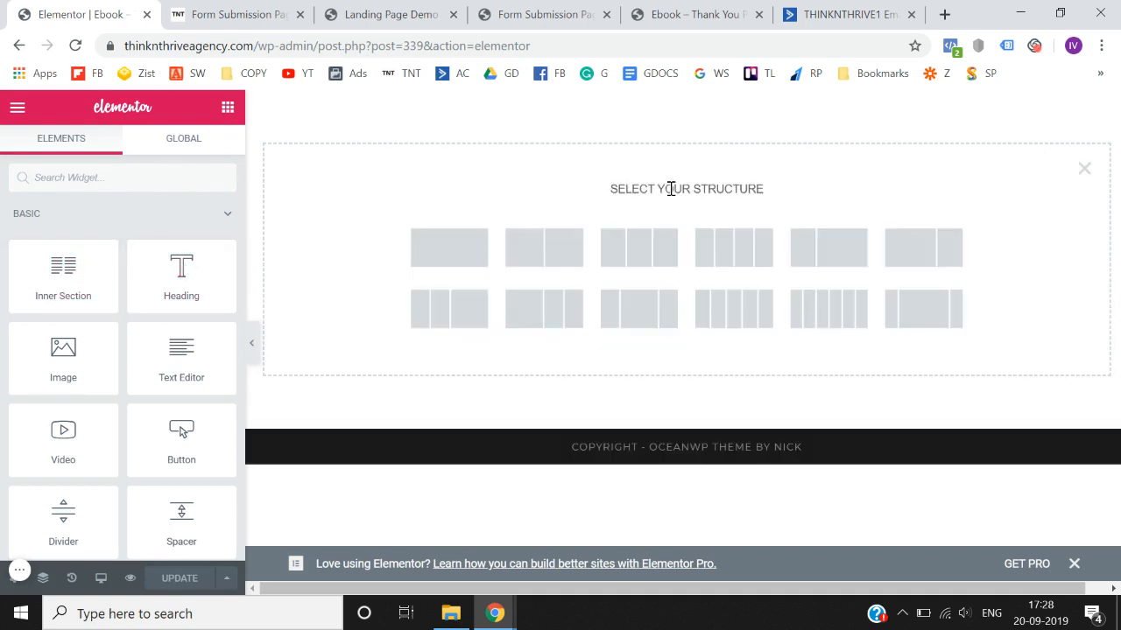
{"action": "left_click", "coordinate": [457, 263]}
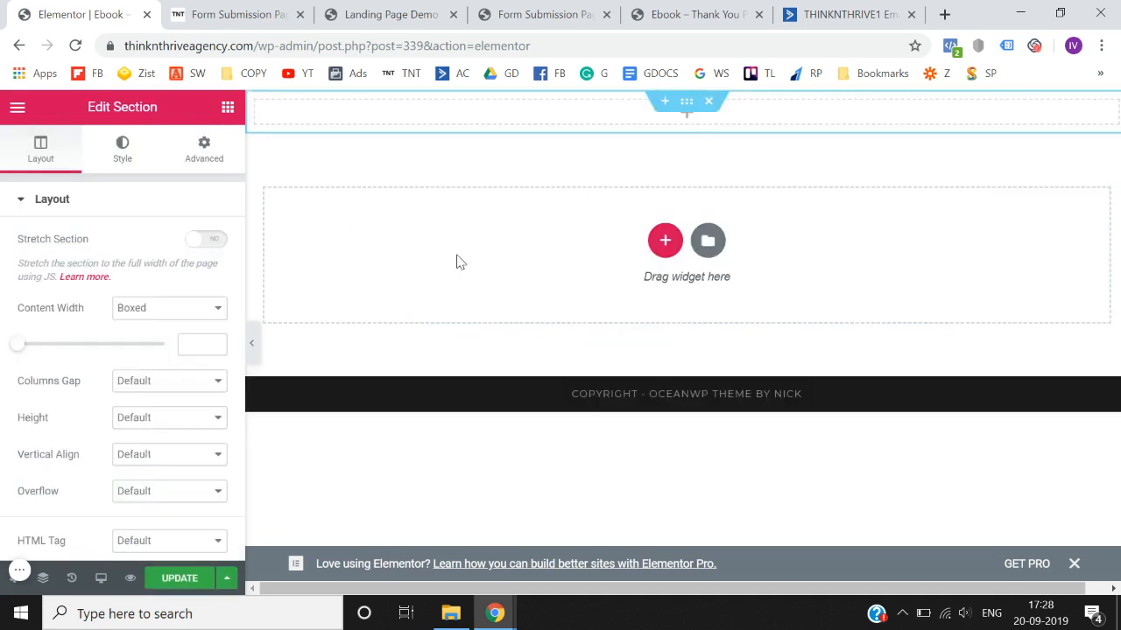
{"action": "left_click", "coordinate": [226, 109]}
{"action": "left_click_drag", "start_coordinate": [165, 282], "coordinate": [637, 111]}
Set the heading's title to "Thank you for opting in to download the E-book. Please check your email for instant access."
{"action": "triple_click", "coordinate": [103, 278]}
{"action": "type", "text": "T"}
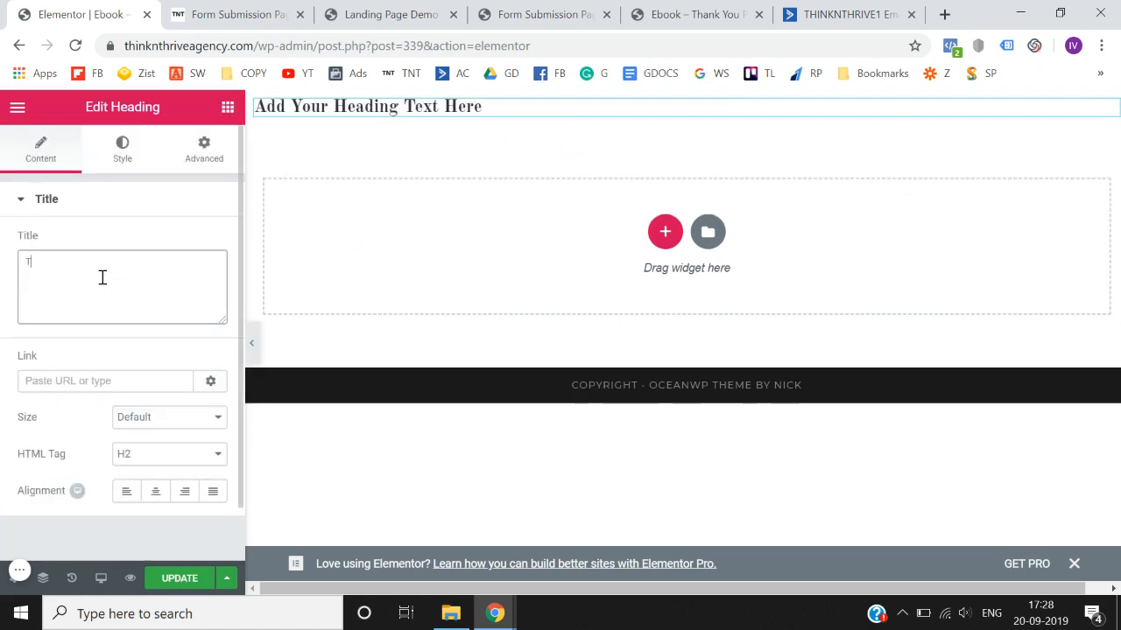
{"action": "type", "text": "hank you for"}
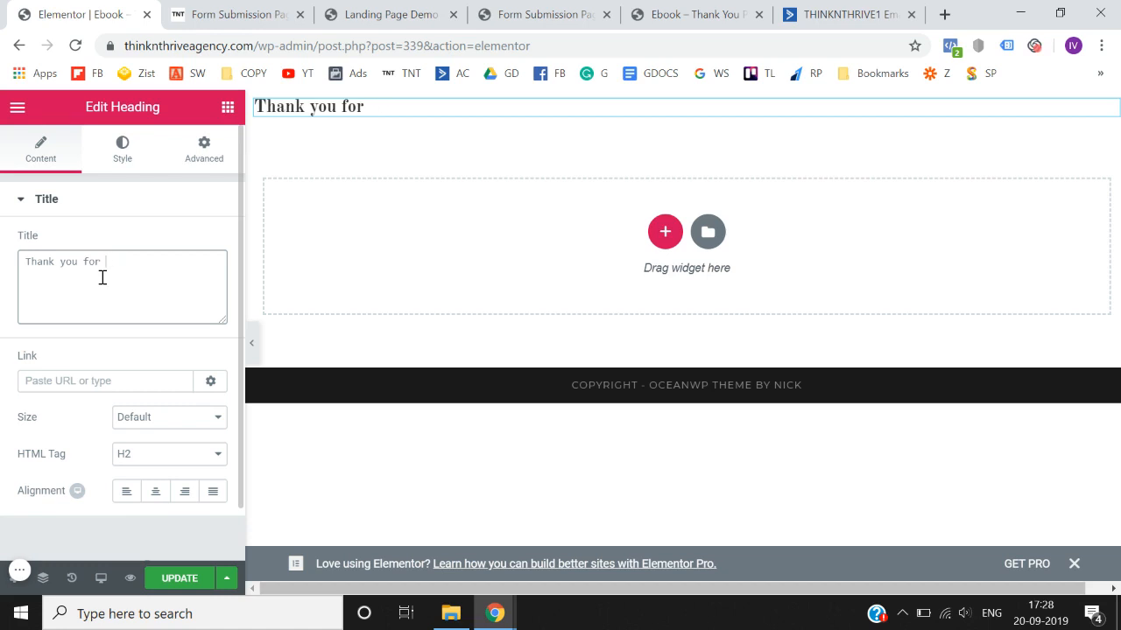
{"action": "type", "text": "opting in to d"}
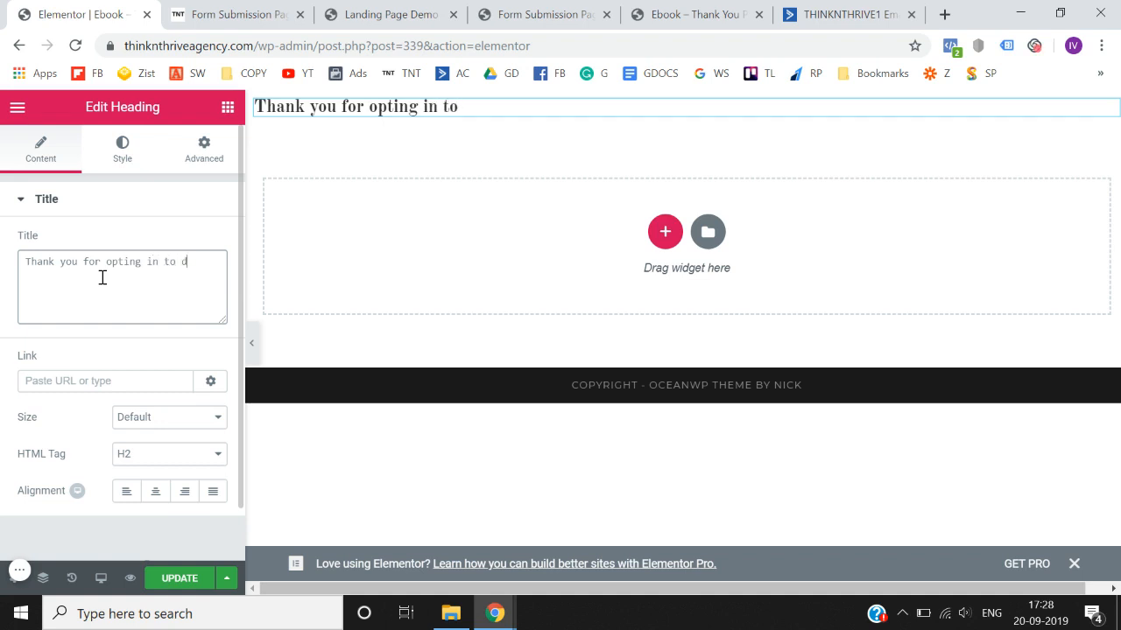
{"action": "type", "text": "ownload the E-b"}
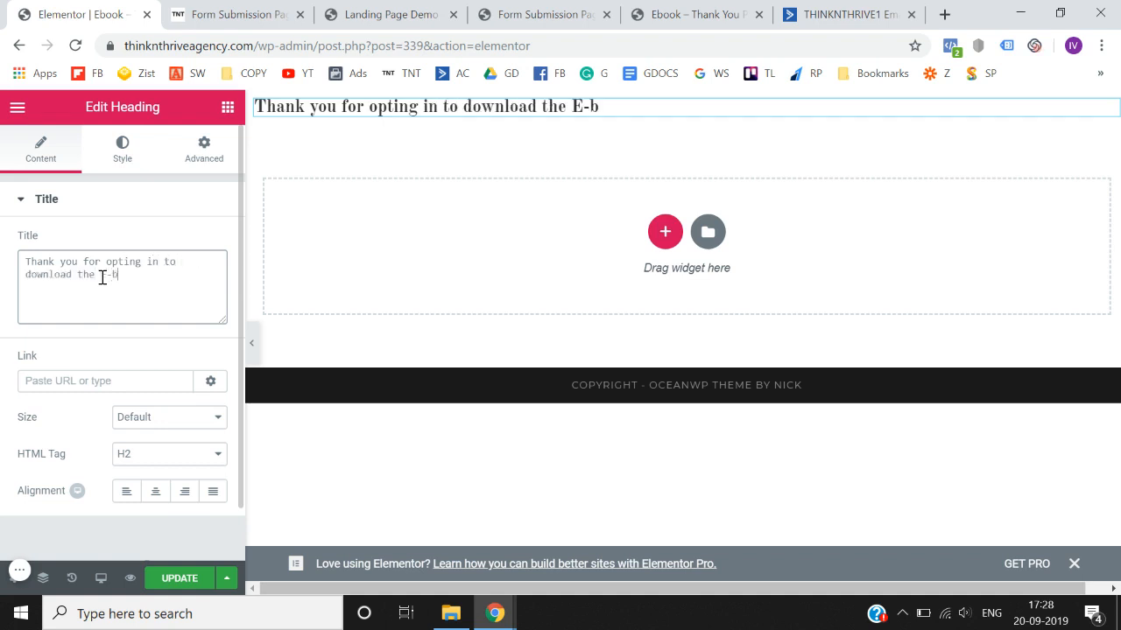
{"action": "type", "text": "ook. Plkease"}
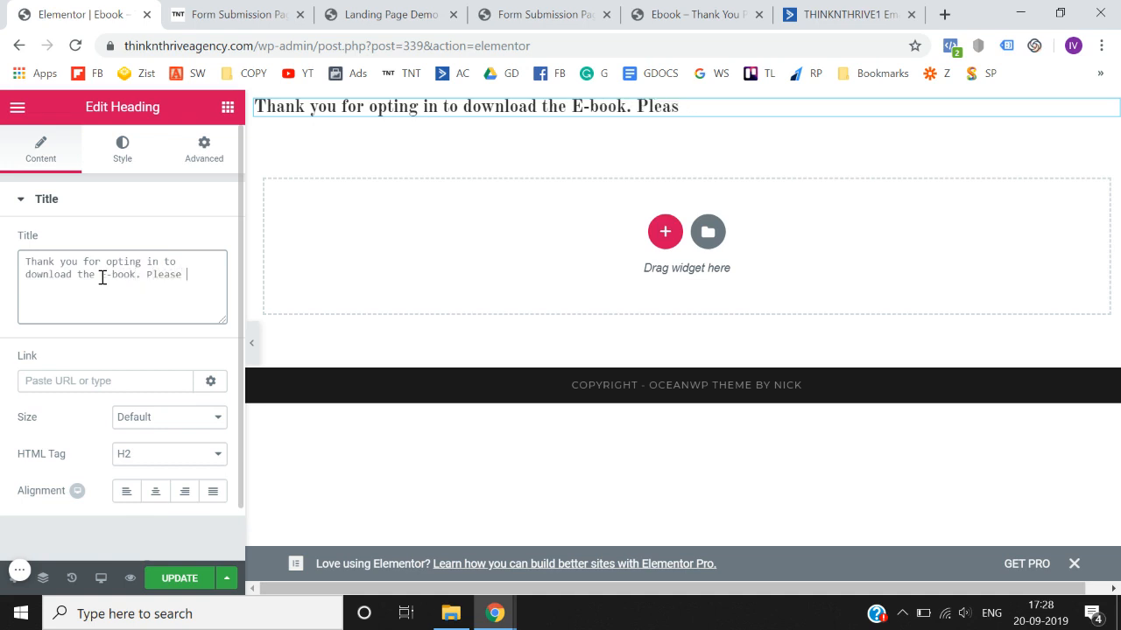
{"action": "type", "text": "check your emai"}
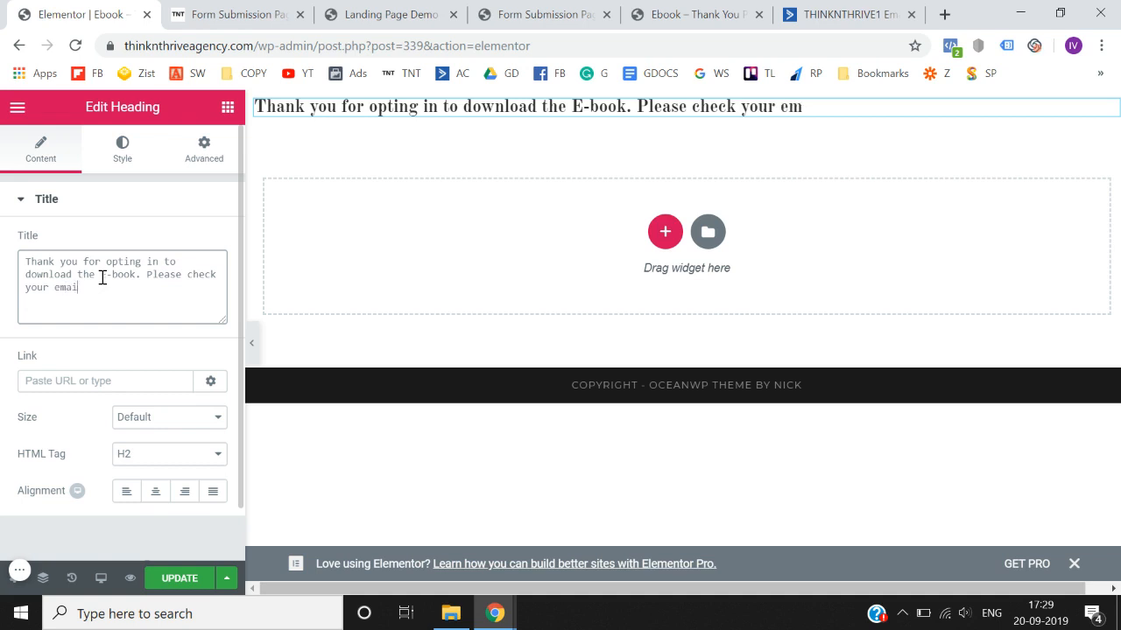
{"action": "type", "text": "l for instah"}
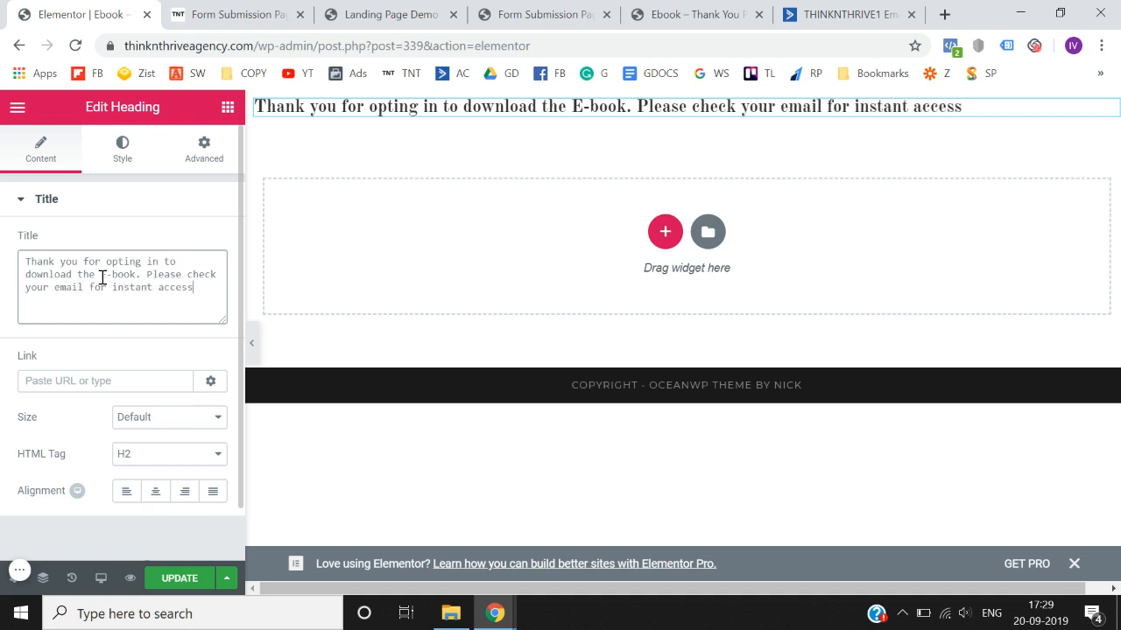
Set the heading's typography font family to Nunito
{"action": "left_click", "coordinate": [112, 149]}
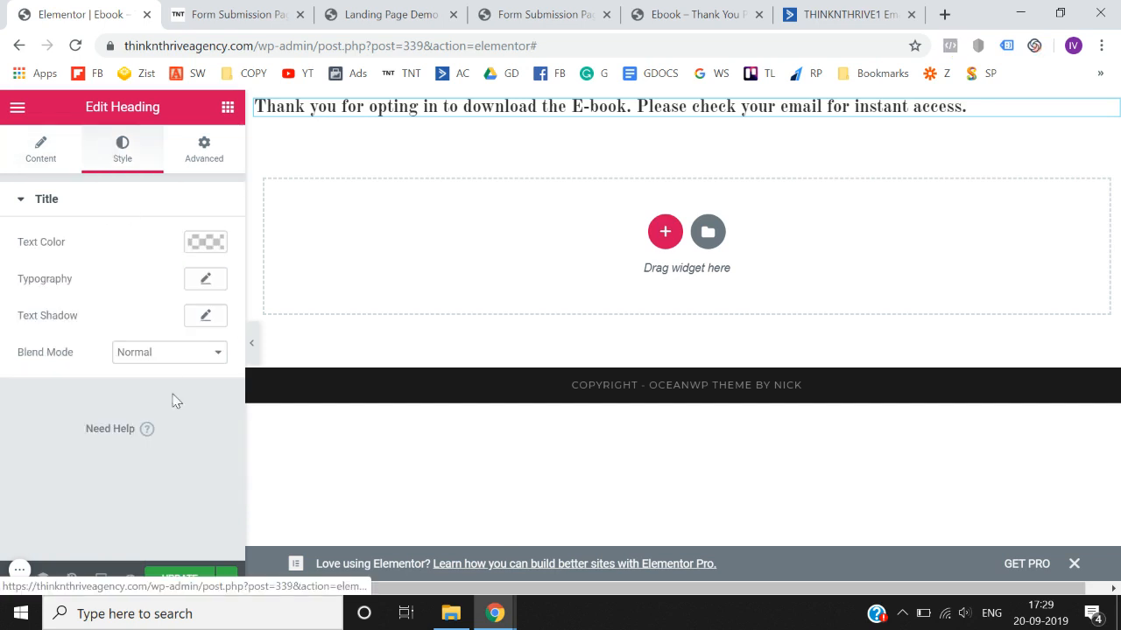
{"action": "left_click", "coordinate": [206, 280]}
{"action": "left_click", "coordinate": [179, 334]}
{"action": "type", "text": "nuni"}
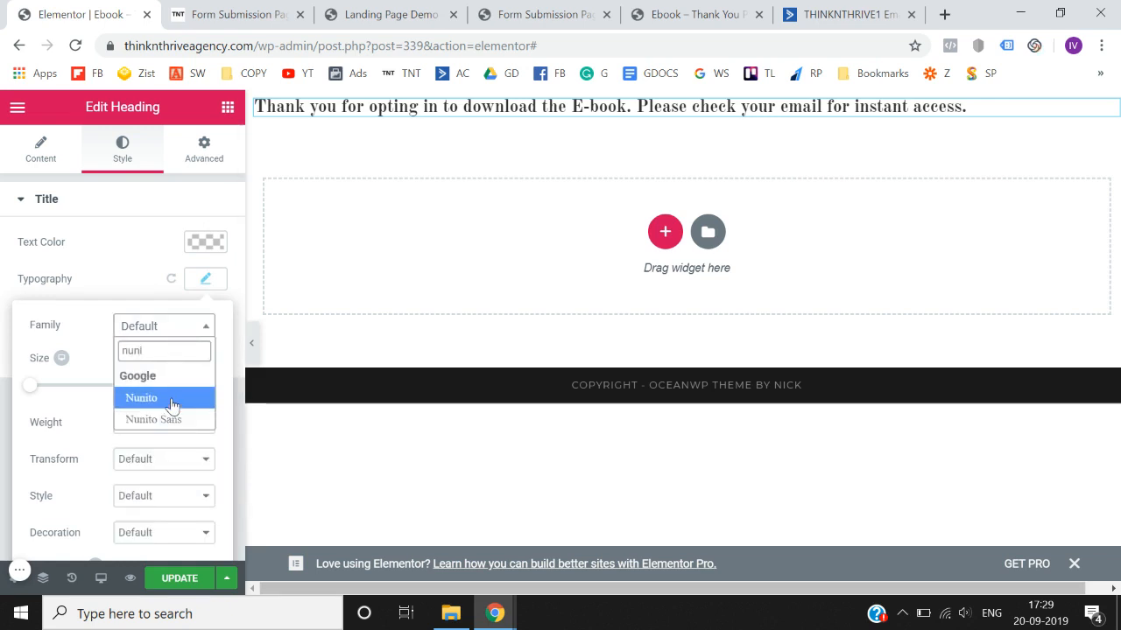
{"action": "left_click", "coordinate": [172, 404]}
Center the heading and insert a line break before "Please check your email for instant access."
{"action": "left_click", "coordinate": [30, 145]}
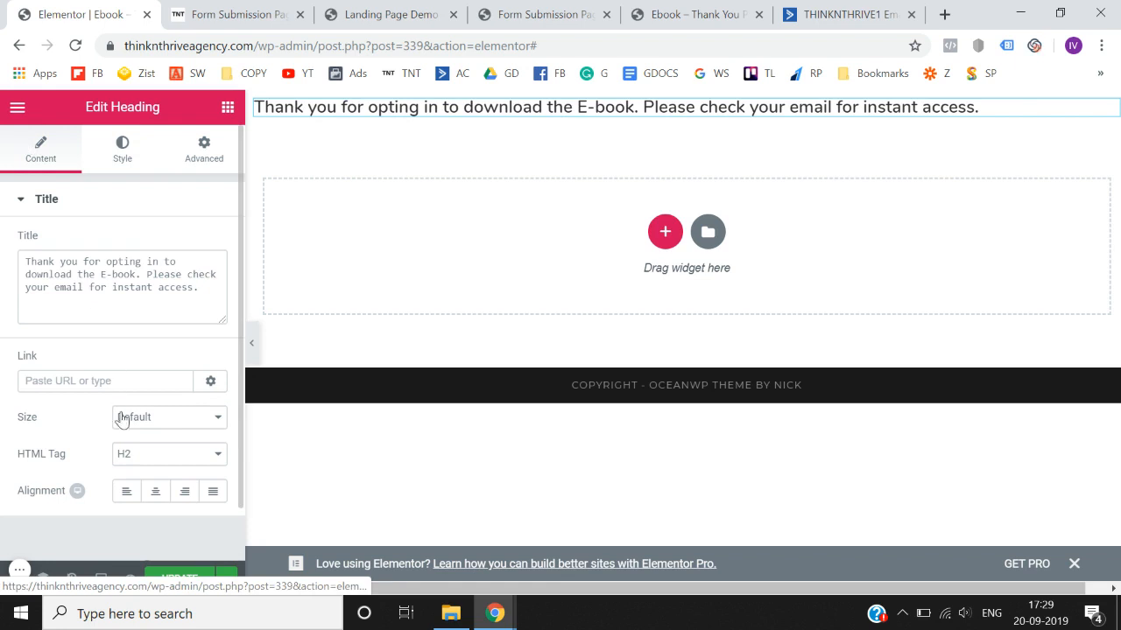
{"action": "left_click", "coordinate": [155, 491]}
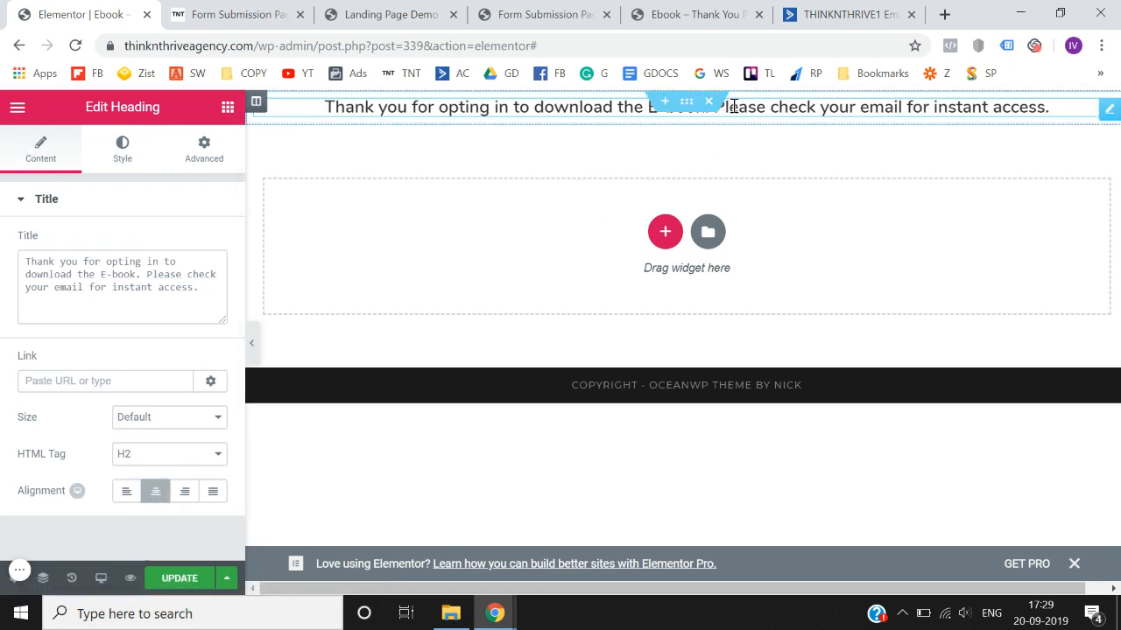
{"action": "key", "text": "shift+Return"}
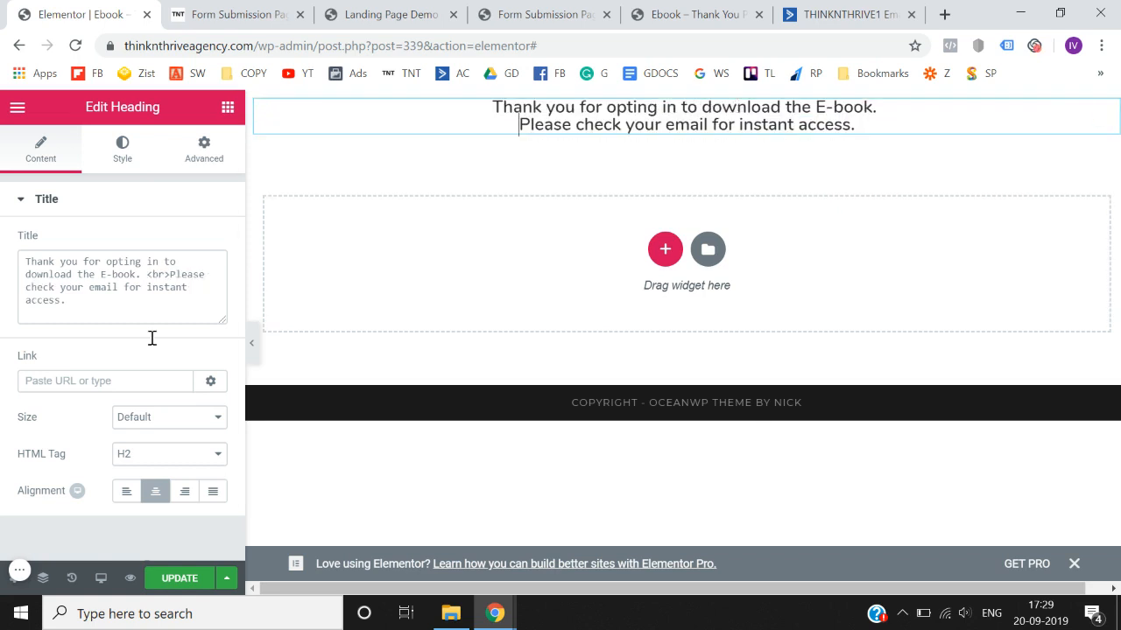
Set the heading's line height to 1.1 em in its typography settings and update the page
{"action": "left_click", "coordinate": [125, 151]}
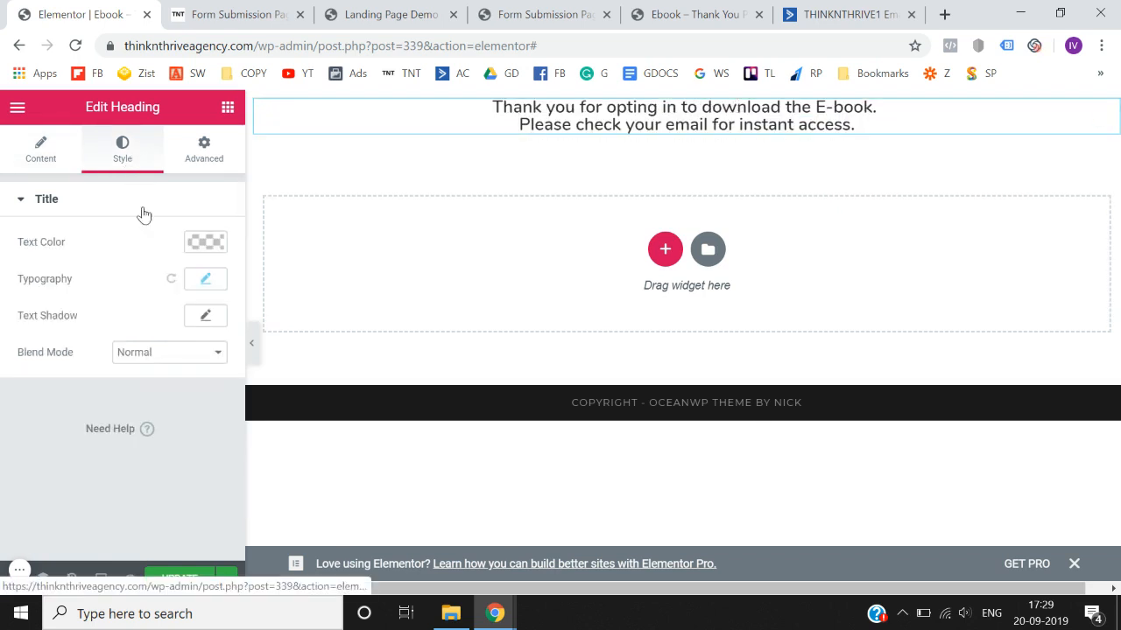
{"action": "left_click", "coordinate": [205, 286]}
{"action": "scroll", "coordinate": [224, 448], "scroll_direction": "down", "scroll_amount": 2}
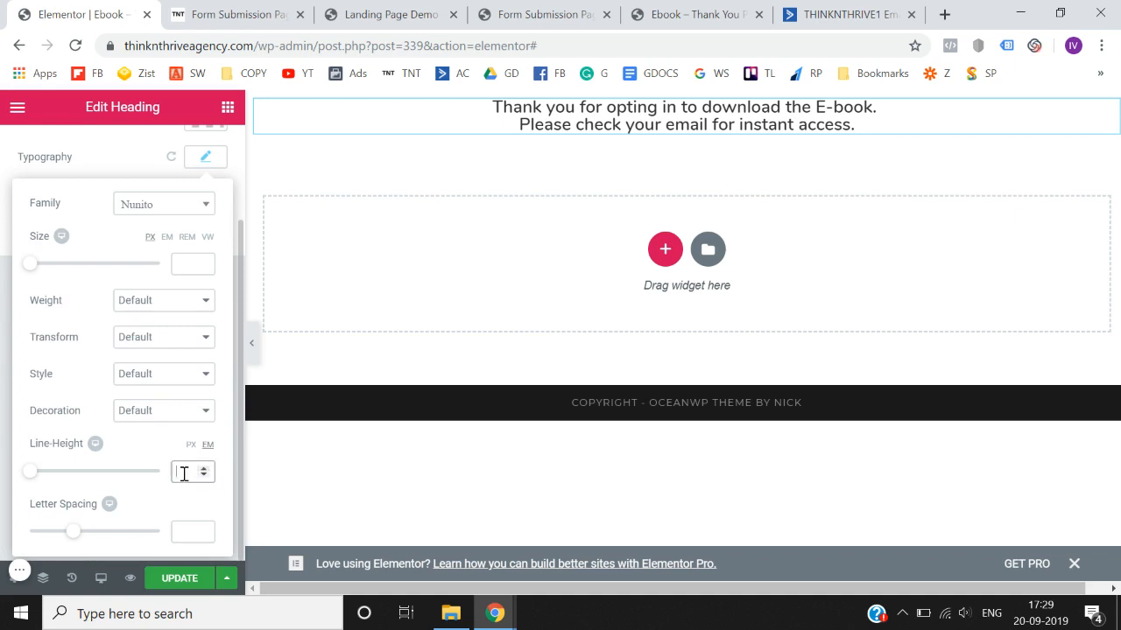
{"action": "type", "text": "1.1"}
{"action": "left_click", "coordinate": [3, 389]}
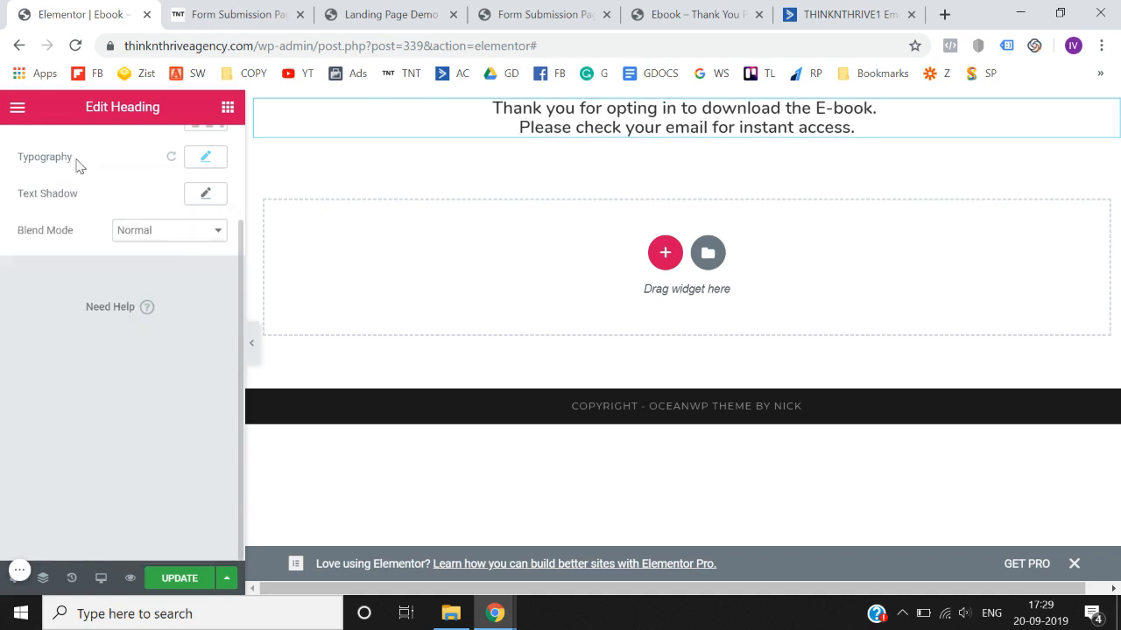
{"action": "left_click", "coordinate": [180, 580]}
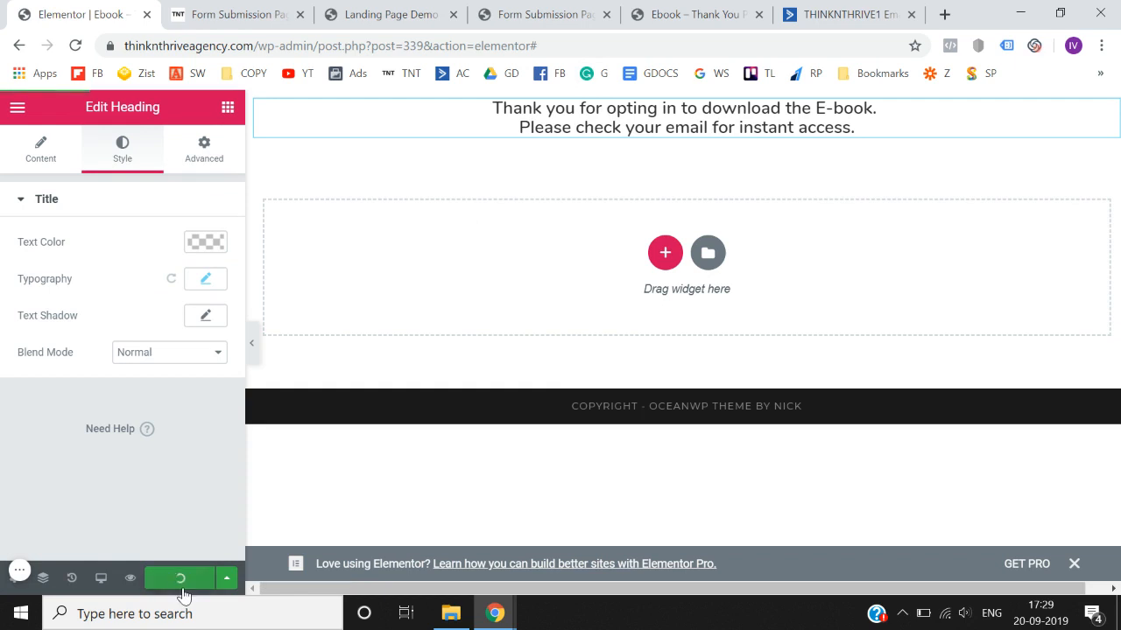
Add an Image widget above the heading and browse the media library for a suitable picture
{"action": "left_click", "coordinate": [227, 107]}
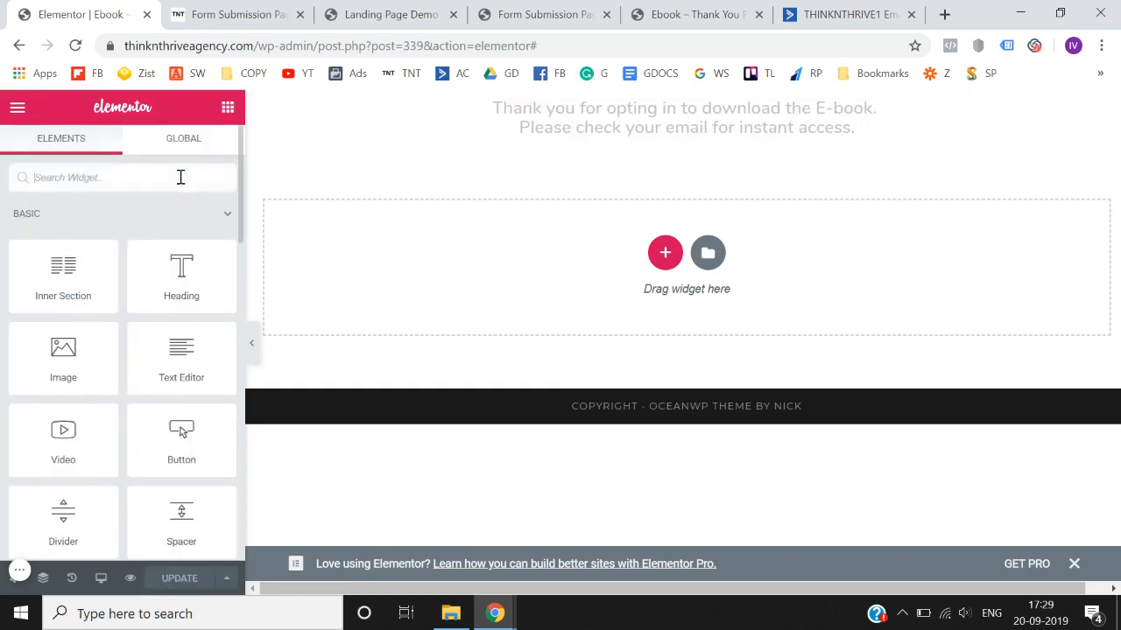
{"action": "type", "text": "ima"}
{"action": "left_click_drag", "start_coordinate": [181, 235], "coordinate": [612, 120]}
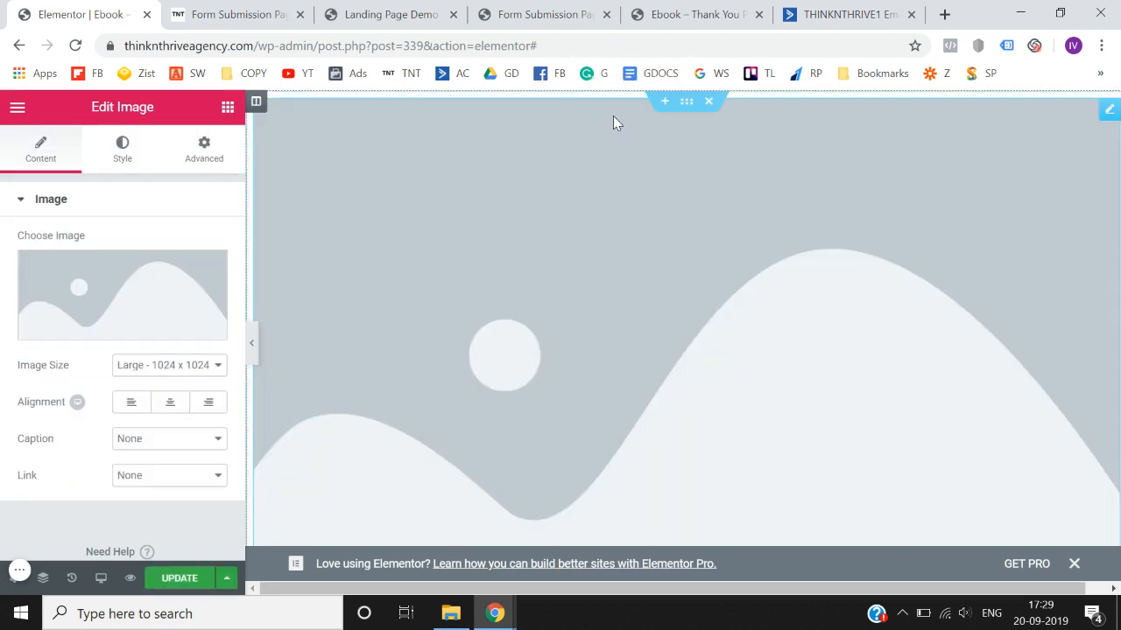
{"action": "left_click", "coordinate": [101, 281]}
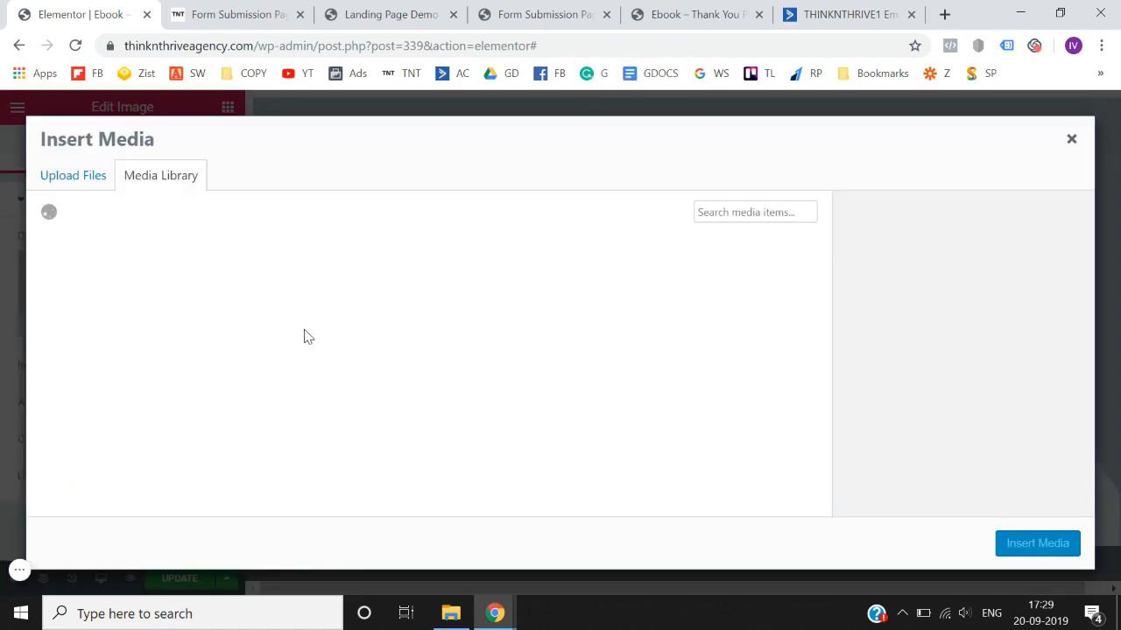
{"action": "scroll", "coordinate": [475, 424], "scroll_direction": "down", "scroll_amount": 3}
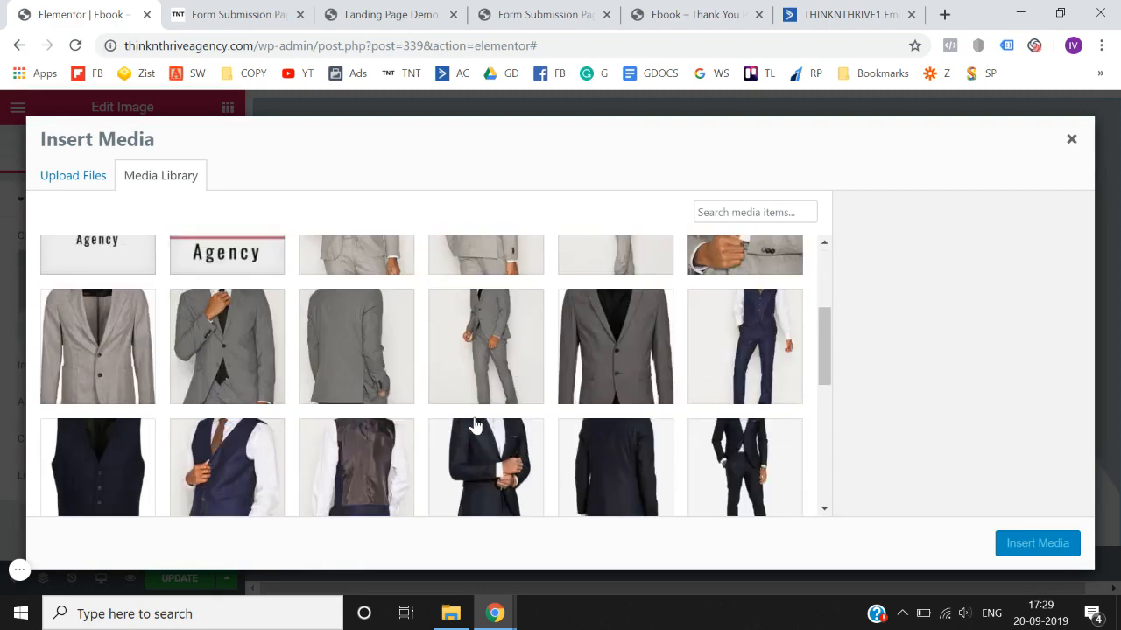
{"action": "scroll", "coordinate": [474, 425], "scroll_direction": "up", "scroll_amount": 3}
{"action": "scroll", "coordinate": [473, 424], "scroll_direction": "down", "scroll_amount": 5}
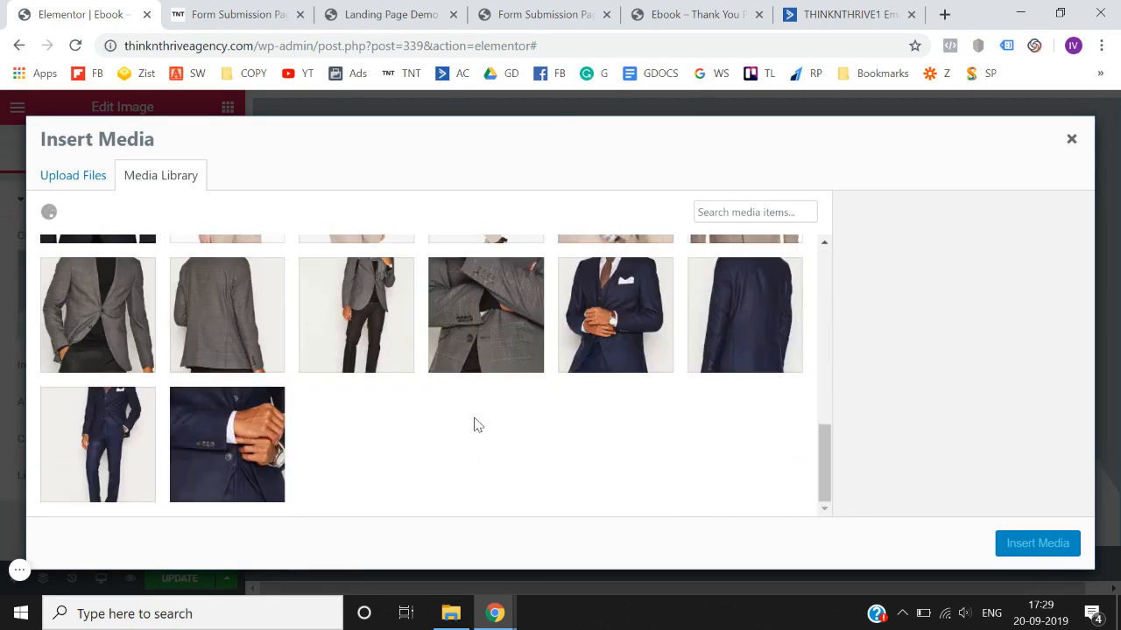
{"action": "scroll", "coordinate": [490, 399], "scroll_direction": "up", "scroll_amount": 5}
Search Google Images for "thankyou image" in a new browser tab and look through the pictures
{"action": "left_click", "coordinate": [944, 15]}
{"action": "type", "text": "t"}
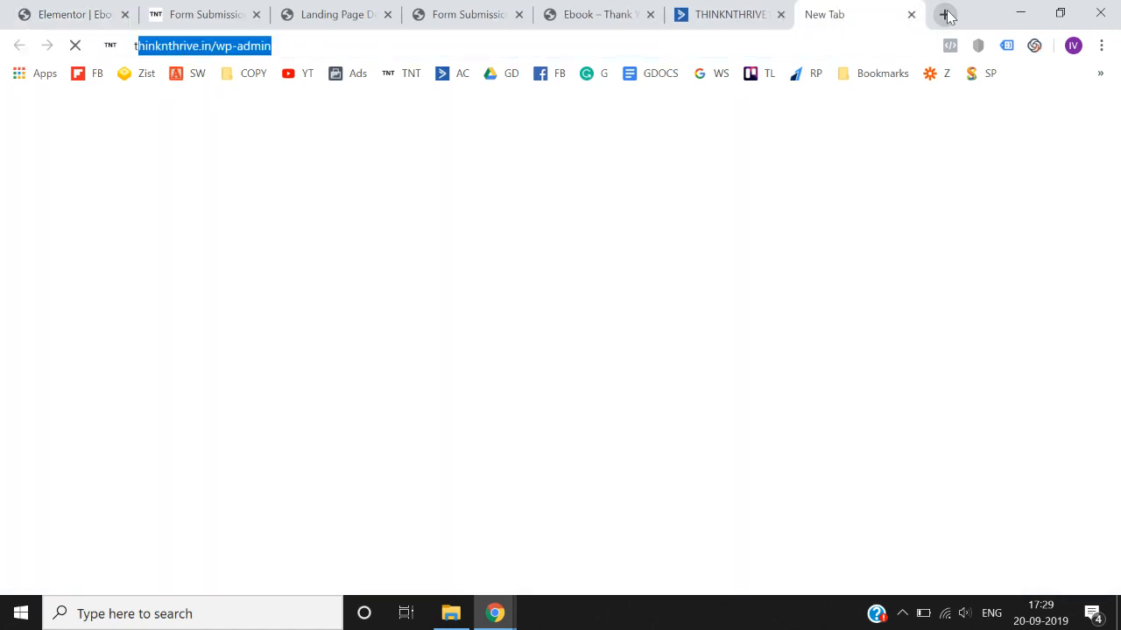
{"action": "type", "text": "hankyou image"}
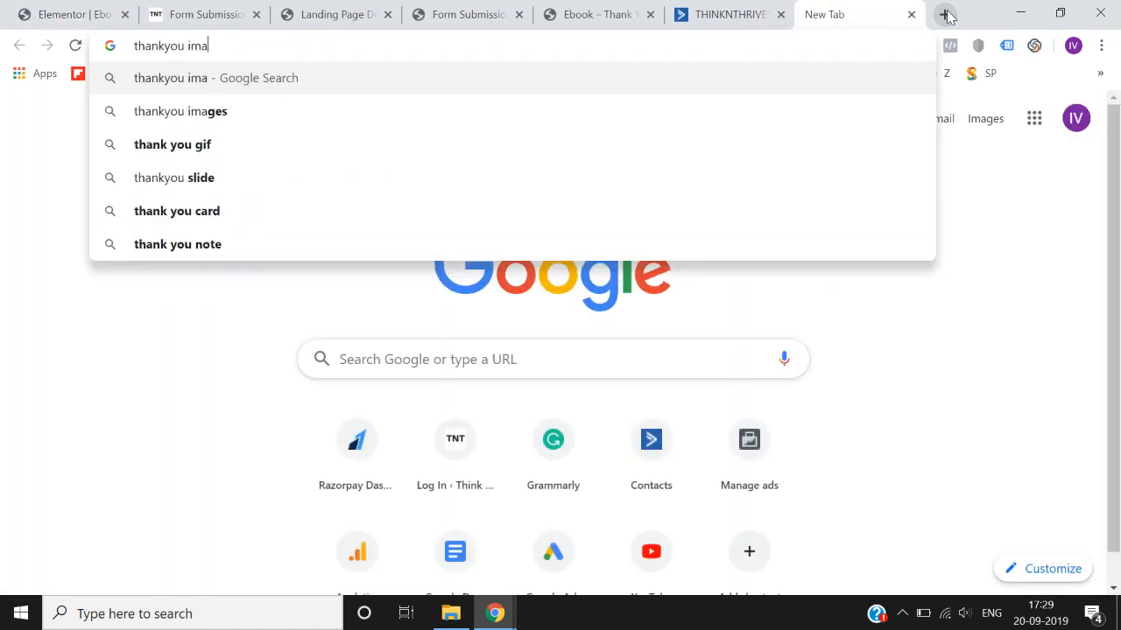
{"action": "key", "text": "Return"}
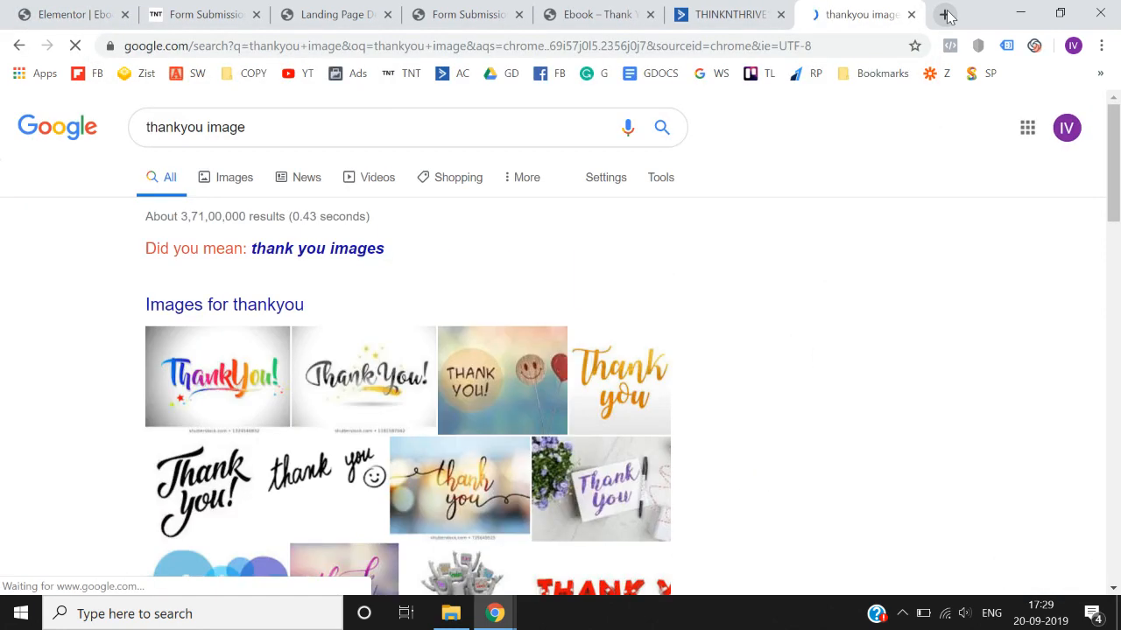
{"action": "left_click", "coordinate": [229, 182]}
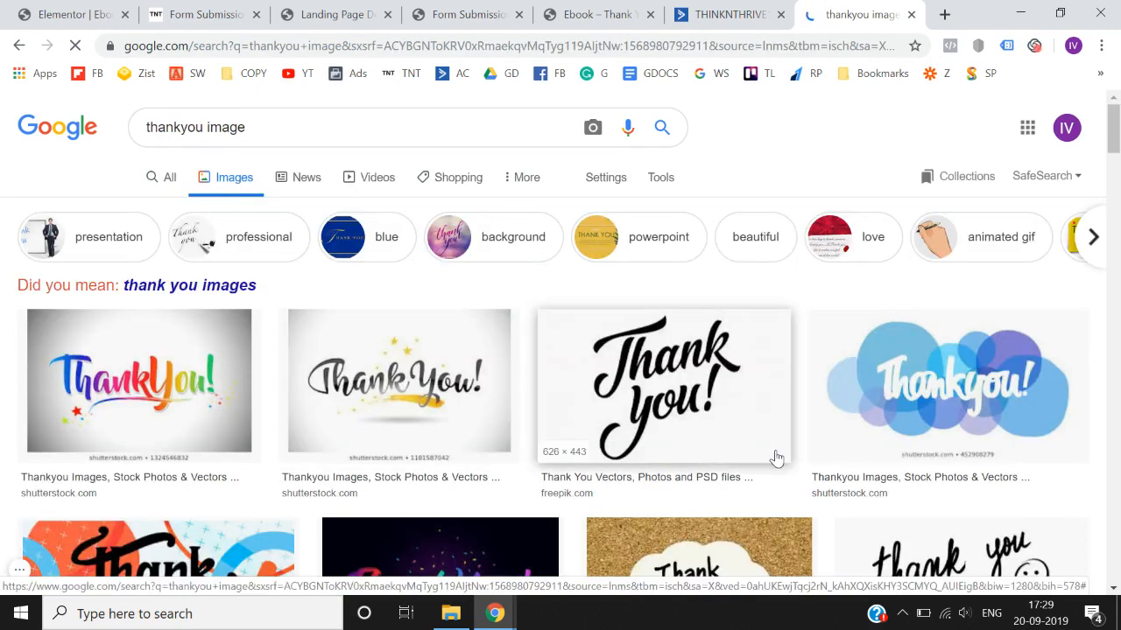
{"action": "scroll", "coordinate": [775, 458], "scroll_direction": "down", "scroll_amount": 2}
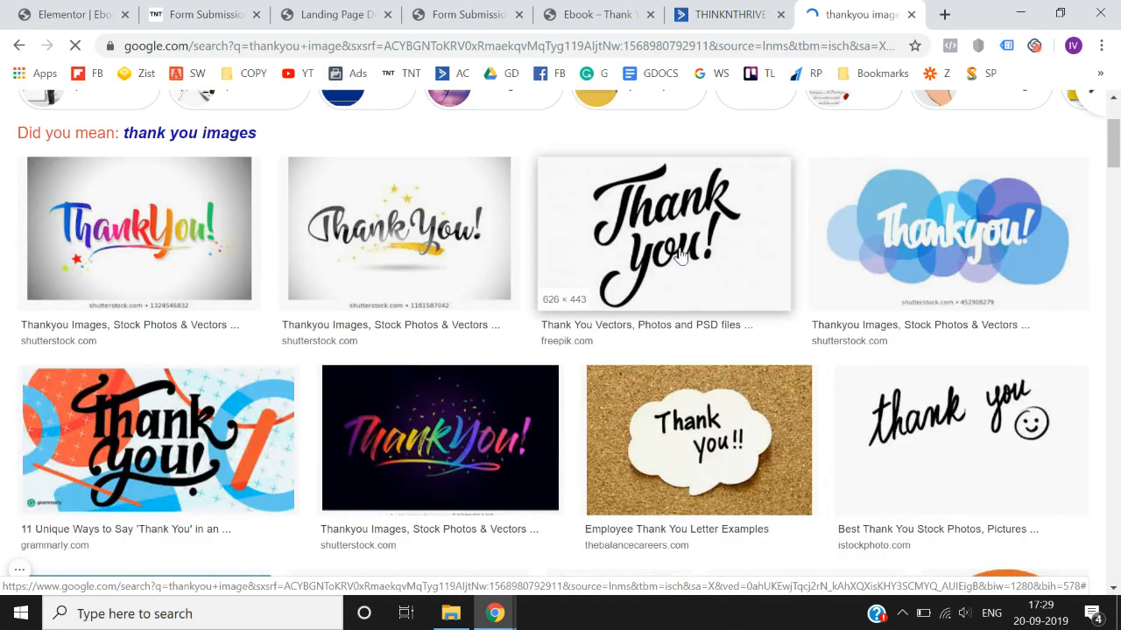
{"action": "scroll", "coordinate": [679, 258], "scroll_direction": "up", "scroll_amount": 2}
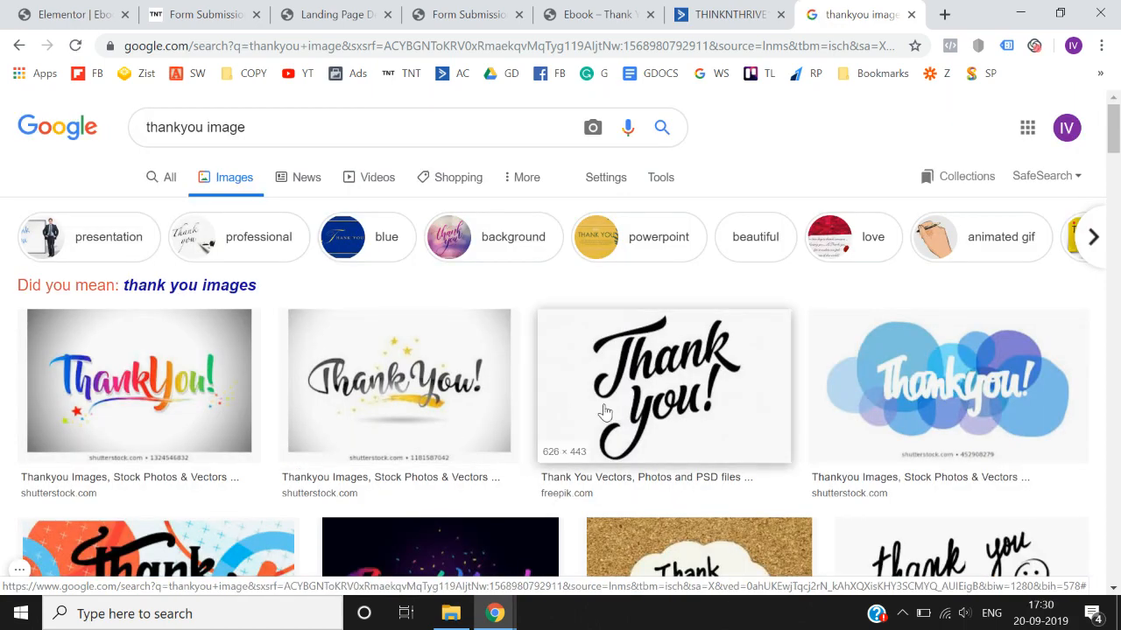
Save Freepik's black "Thank you!" lettering picture to the Desktop as the JPEG thank-you-lettering_1262-6963
{"action": "left_click", "coordinate": [650, 377]}
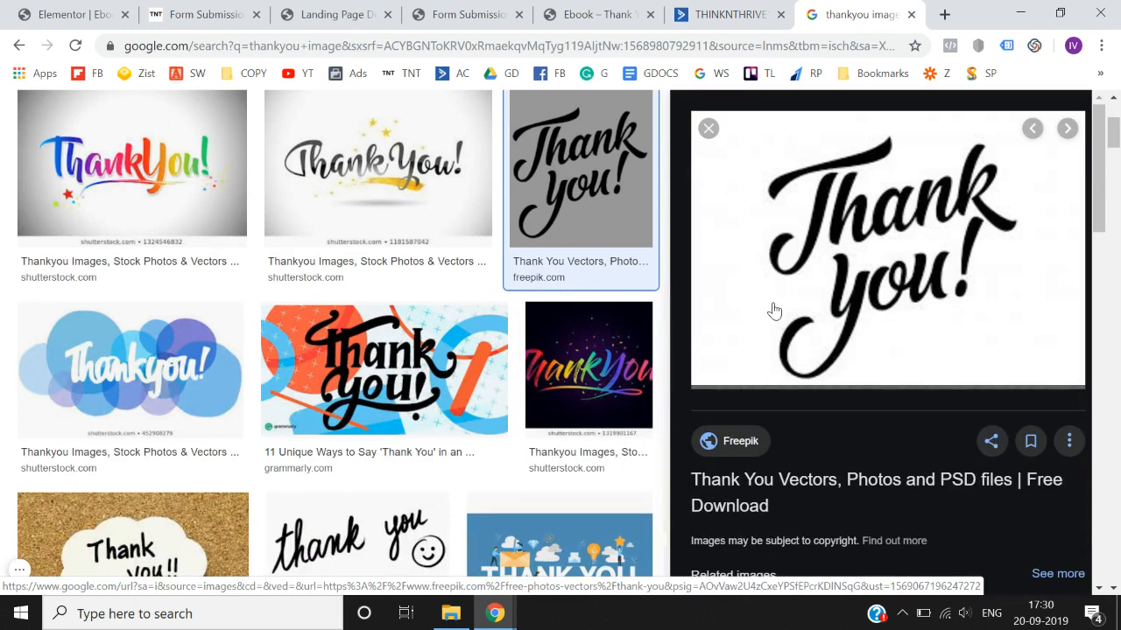
{"action": "right_click", "coordinate": [768, 253]}
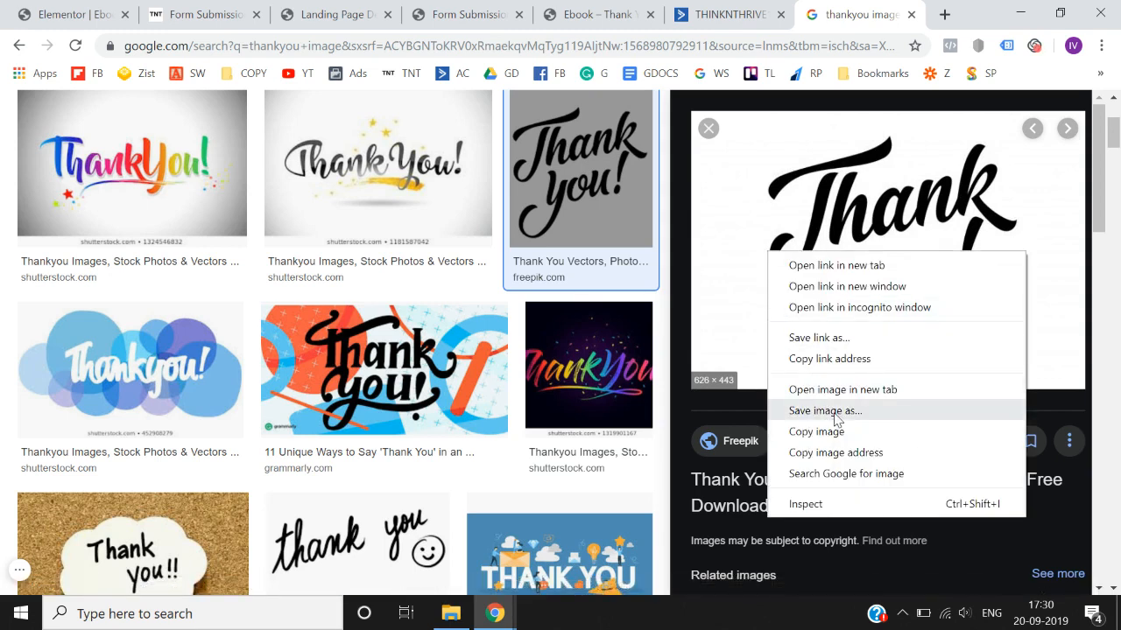
{"action": "left_click", "coordinate": [825, 410]}
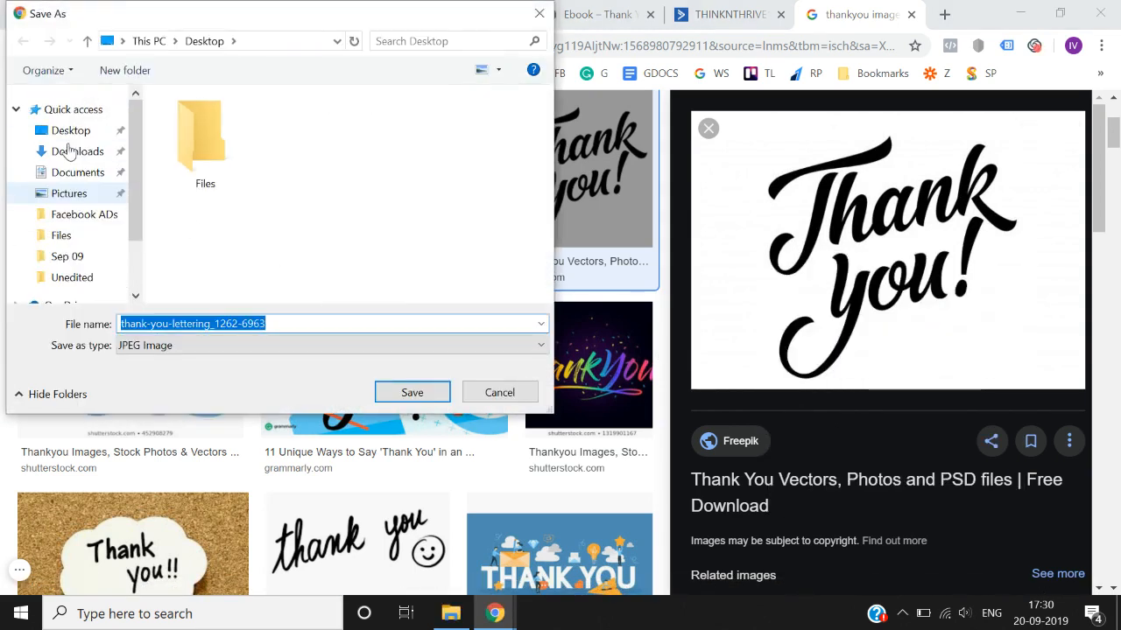
{"action": "left_click", "coordinate": [70, 130]}
{"action": "left_click", "coordinate": [424, 393]}
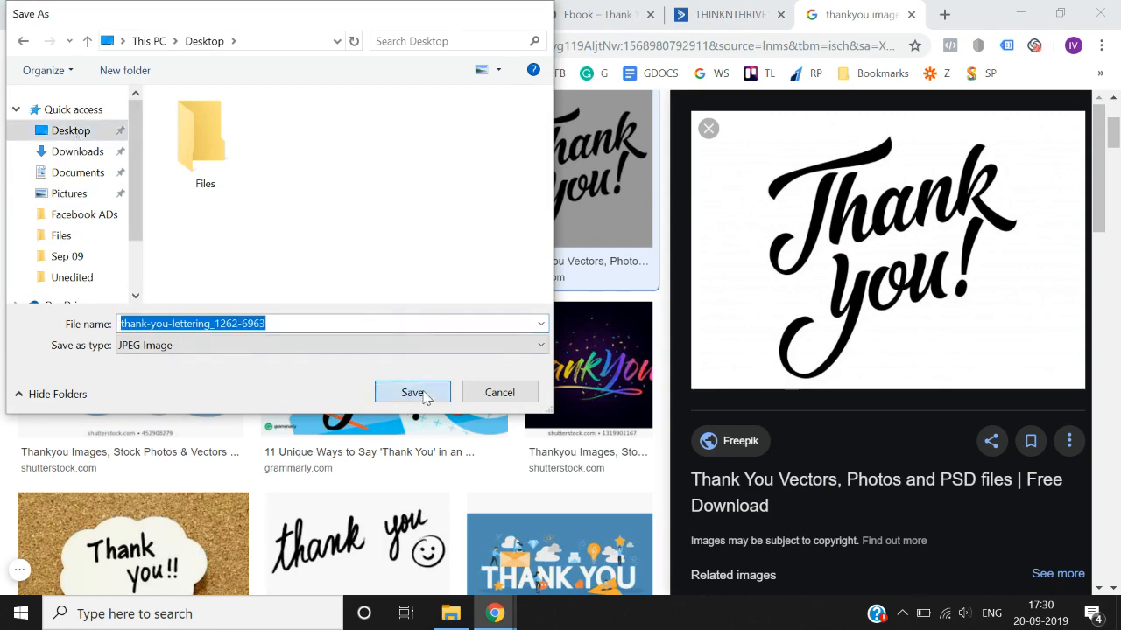
In the Elementor editor, upload thank-you-lettering_1262-6963 from the Desktop to the media library and insert it into the Image widget
{"action": "left_click", "coordinate": [317, 12]}
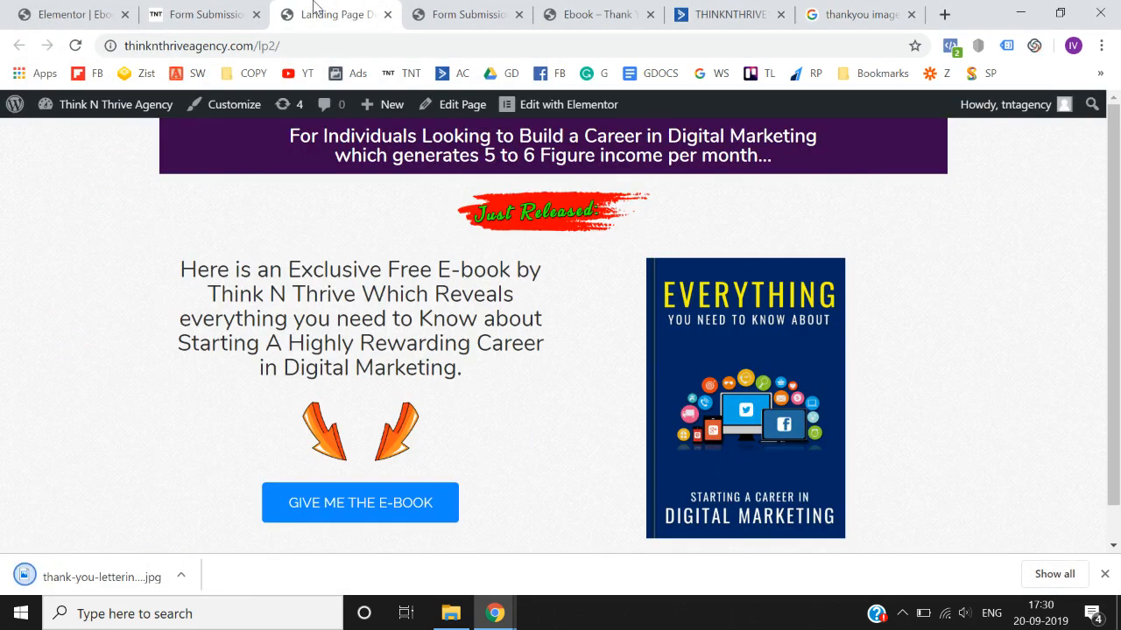
{"action": "left_click", "coordinate": [175, 13]}
{"action": "left_click", "coordinate": [111, 10]}
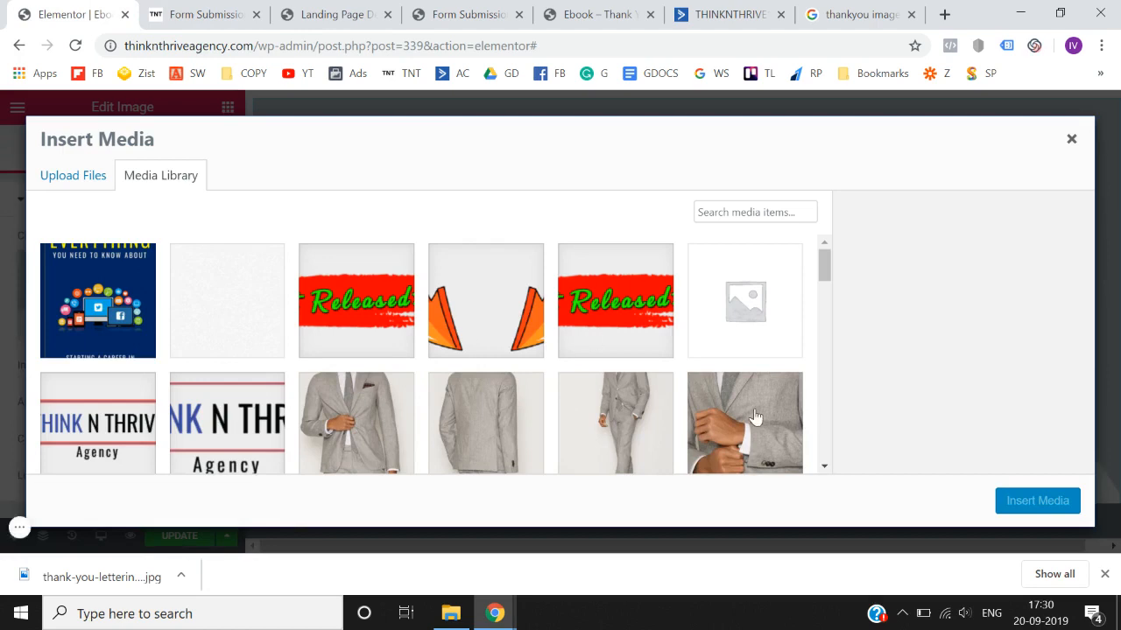
{"action": "left_click", "coordinate": [57, 175]}
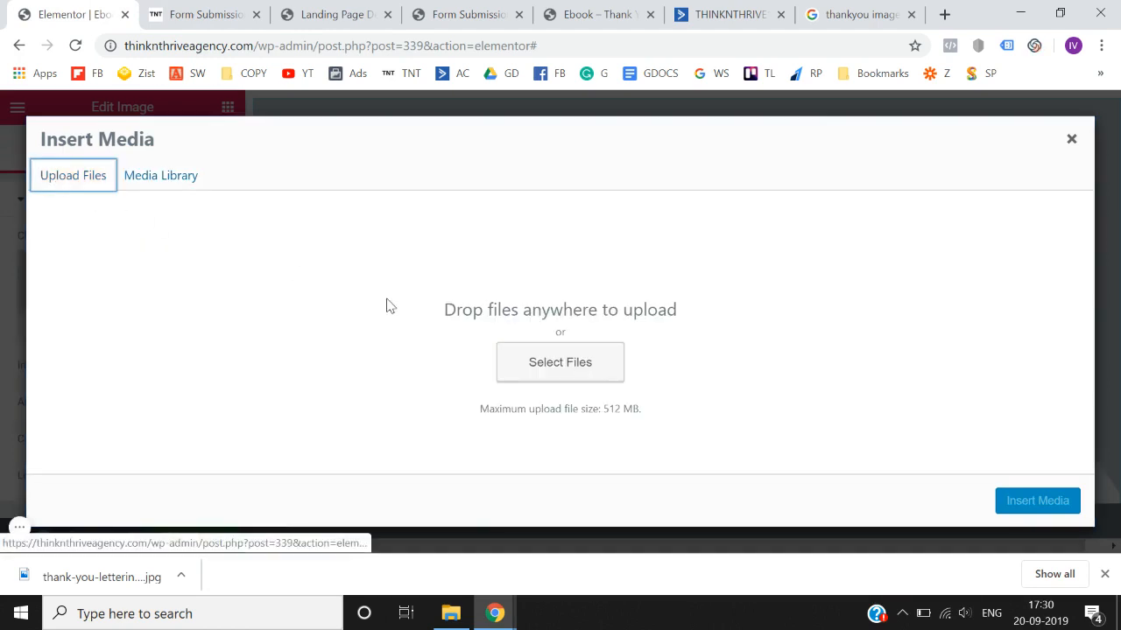
{"action": "left_click", "coordinate": [543, 369]}
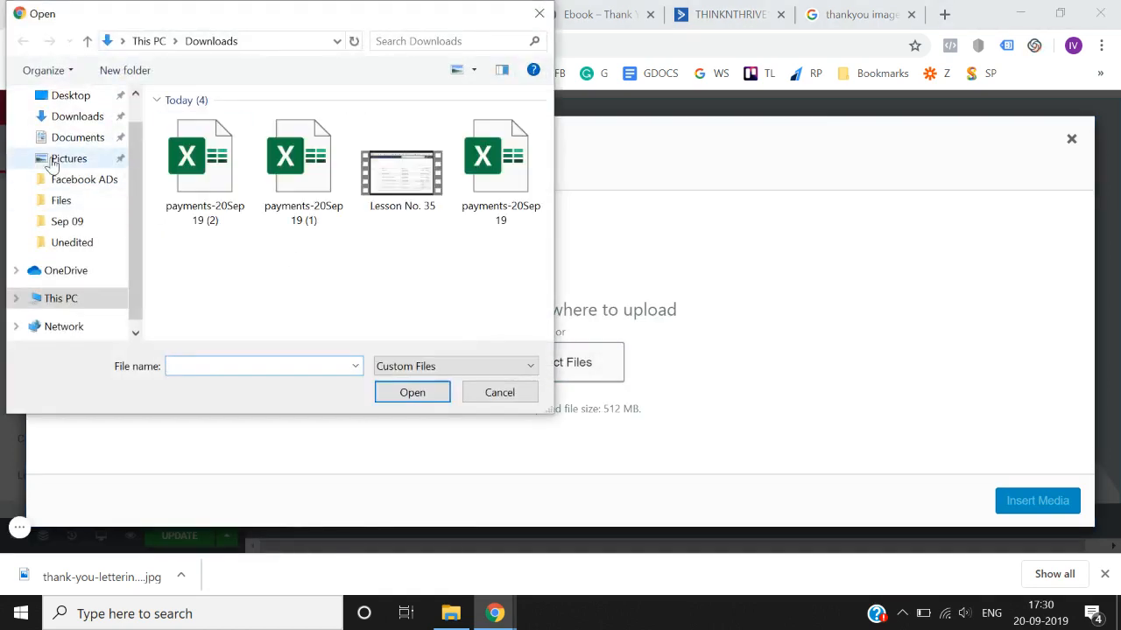
{"action": "scroll", "coordinate": [53, 166], "scroll_direction": "up", "scroll_amount": 1}
{"action": "left_click", "coordinate": [80, 130]}
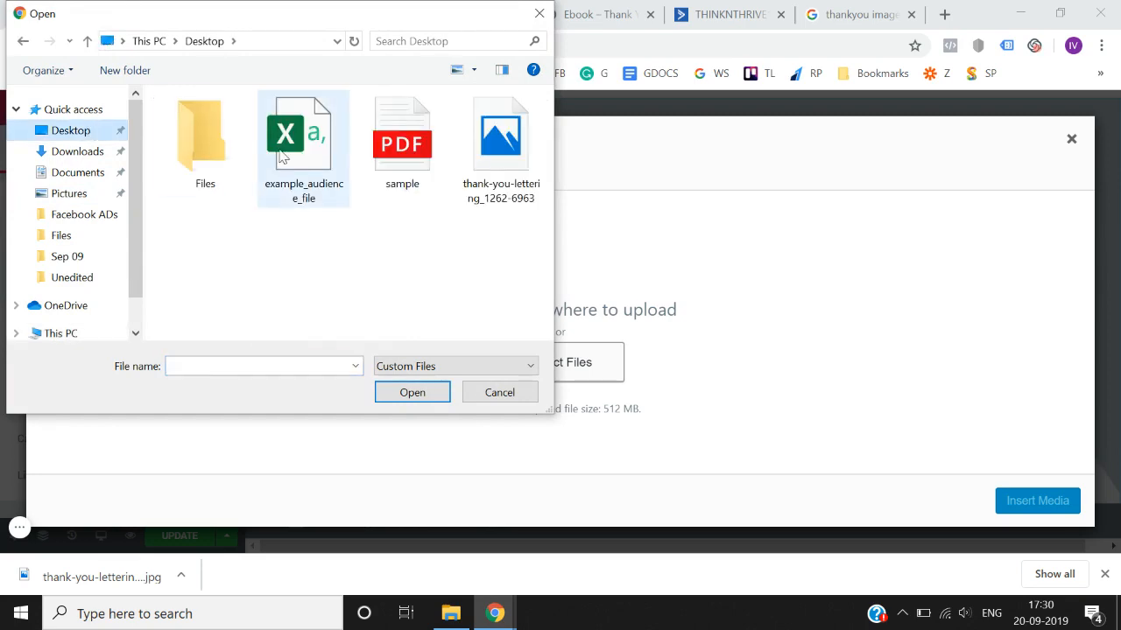
{"action": "left_click", "coordinate": [500, 153]}
{"action": "double_click", "coordinate": [495, 162]}
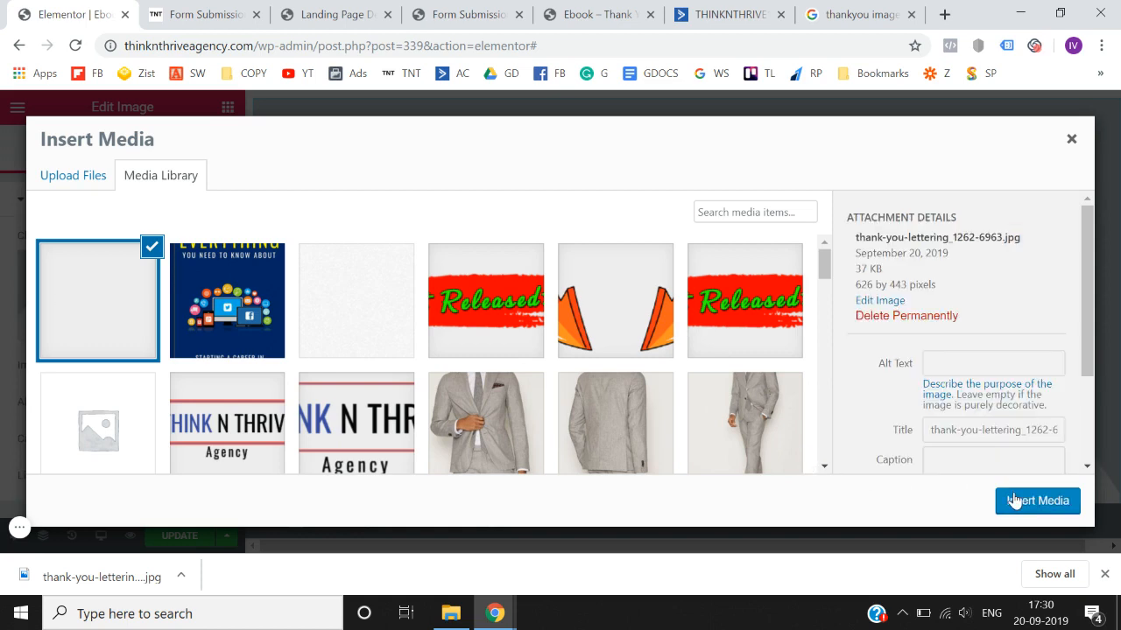
{"action": "left_click", "coordinate": [1038, 507]}
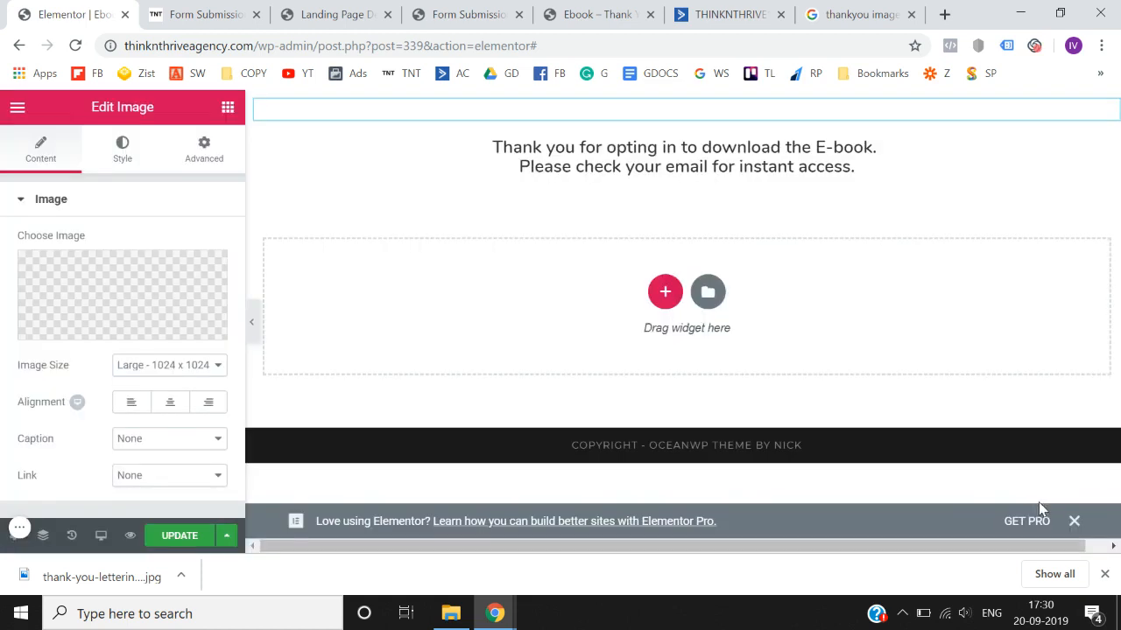
{"action": "left_click", "coordinate": [1104, 573]}
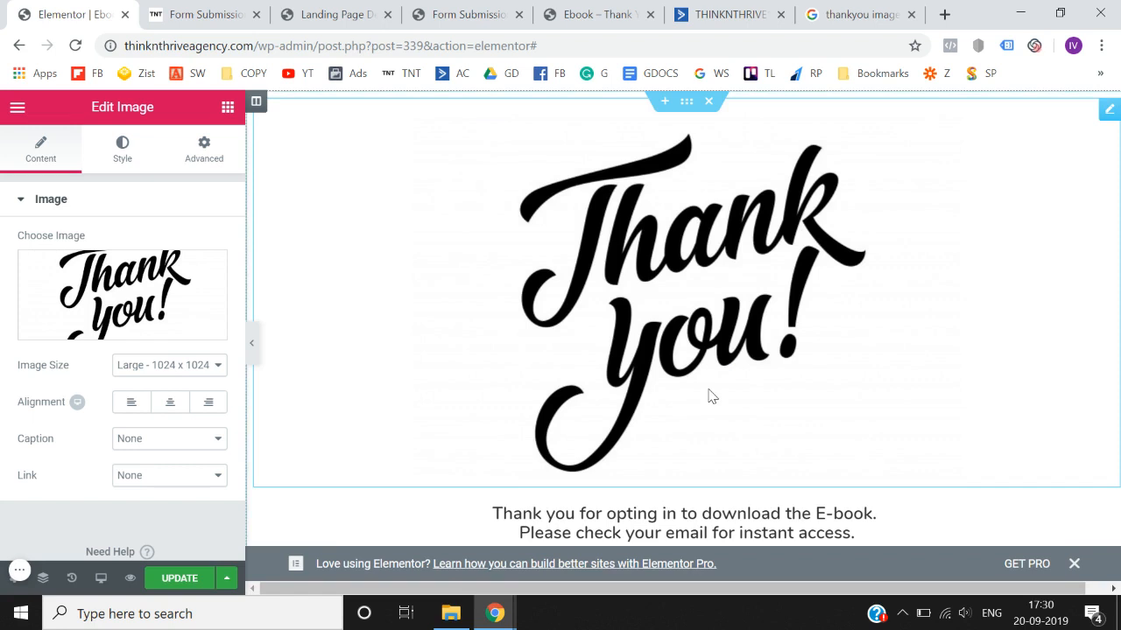
Set the thank-you image's width to 16% and give its section a top padding of 20 px, with the padding values unlinked
{"action": "left_click", "coordinate": [128, 166]}
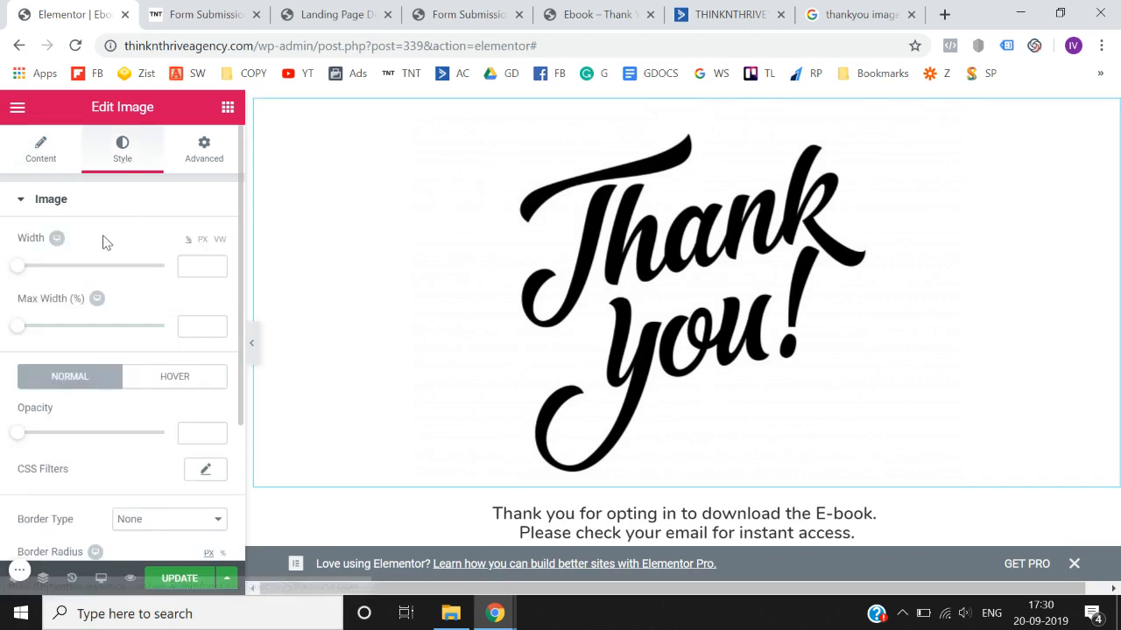
{"action": "left_click_drag", "start_coordinate": [21, 266], "coordinate": [45, 282]}
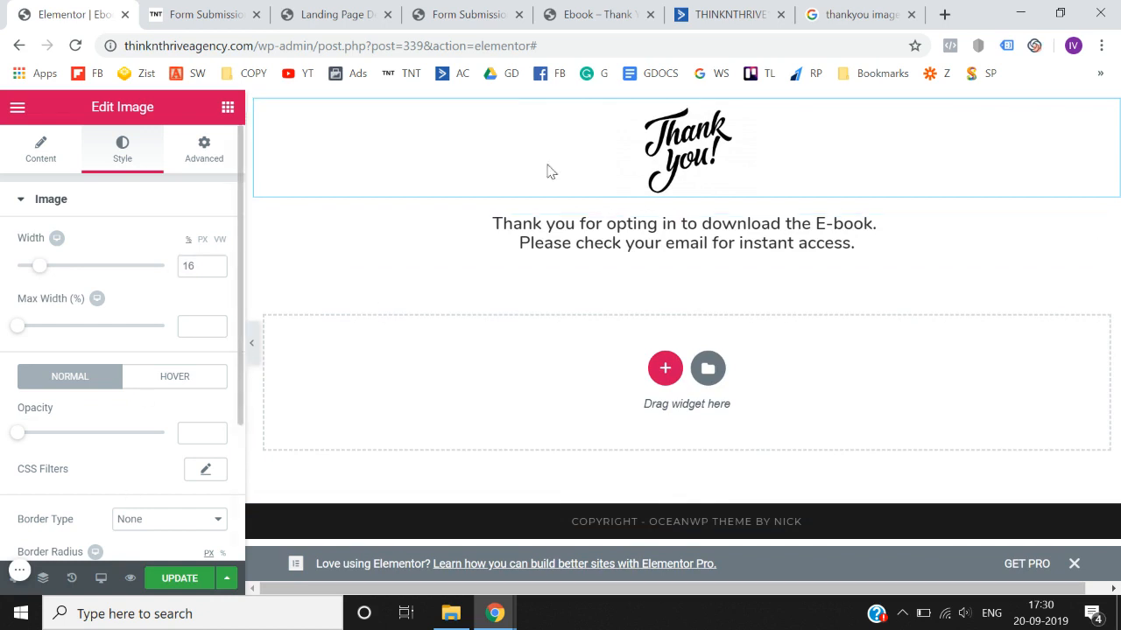
{"action": "left_click", "coordinate": [325, 141]}
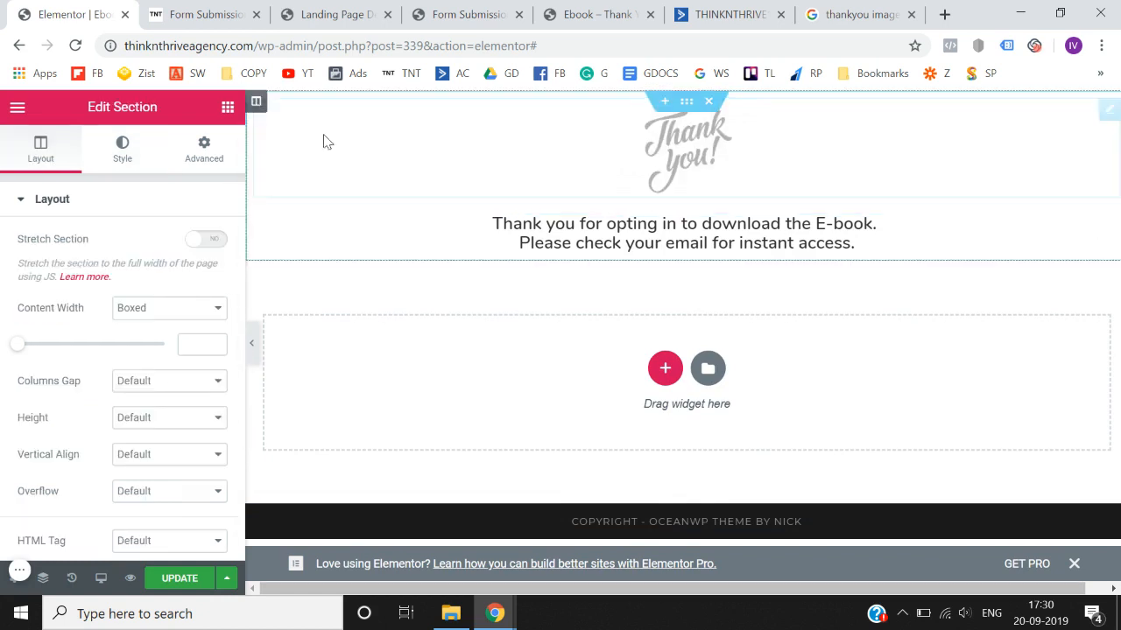
{"action": "left_click", "coordinate": [201, 156]}
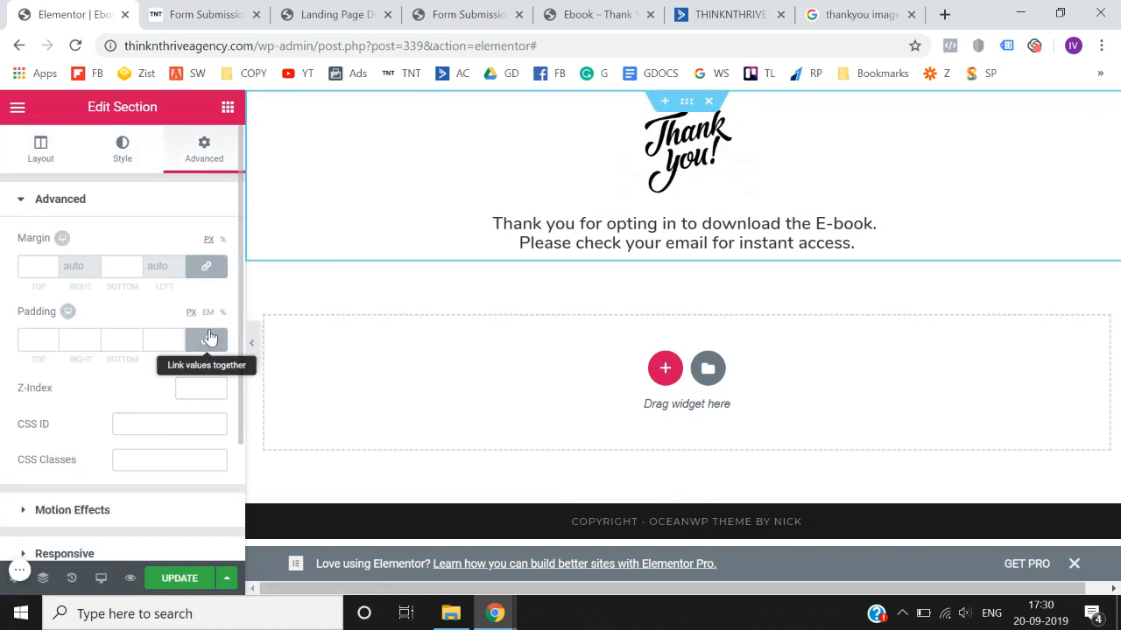
{"action": "left_click", "coordinate": [35, 339]}
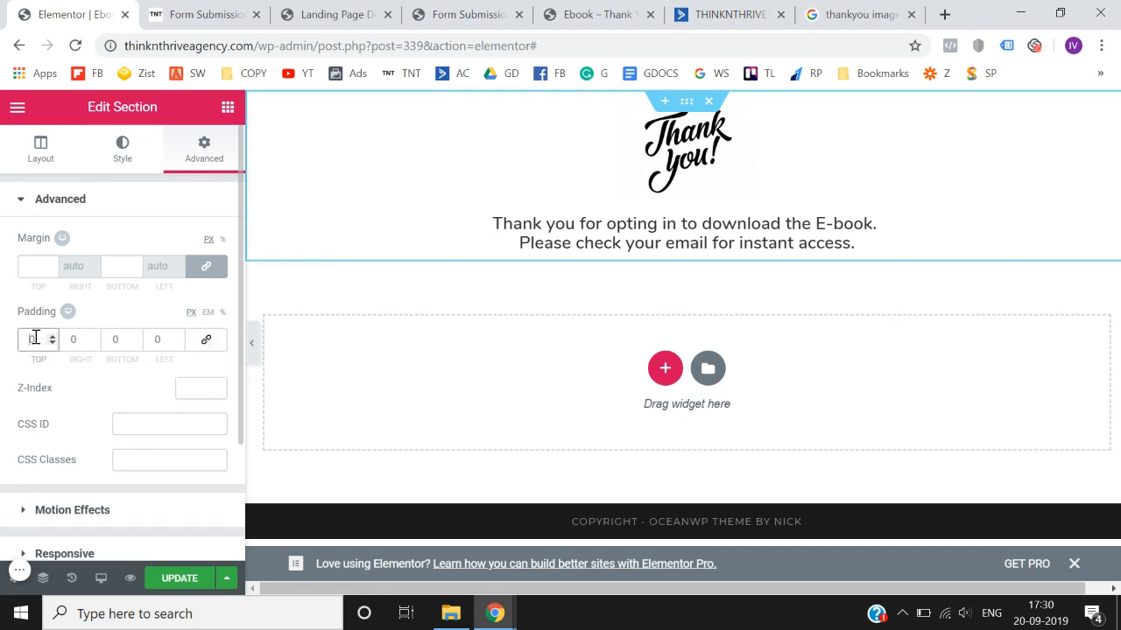
{"action": "type", "text": "20"}
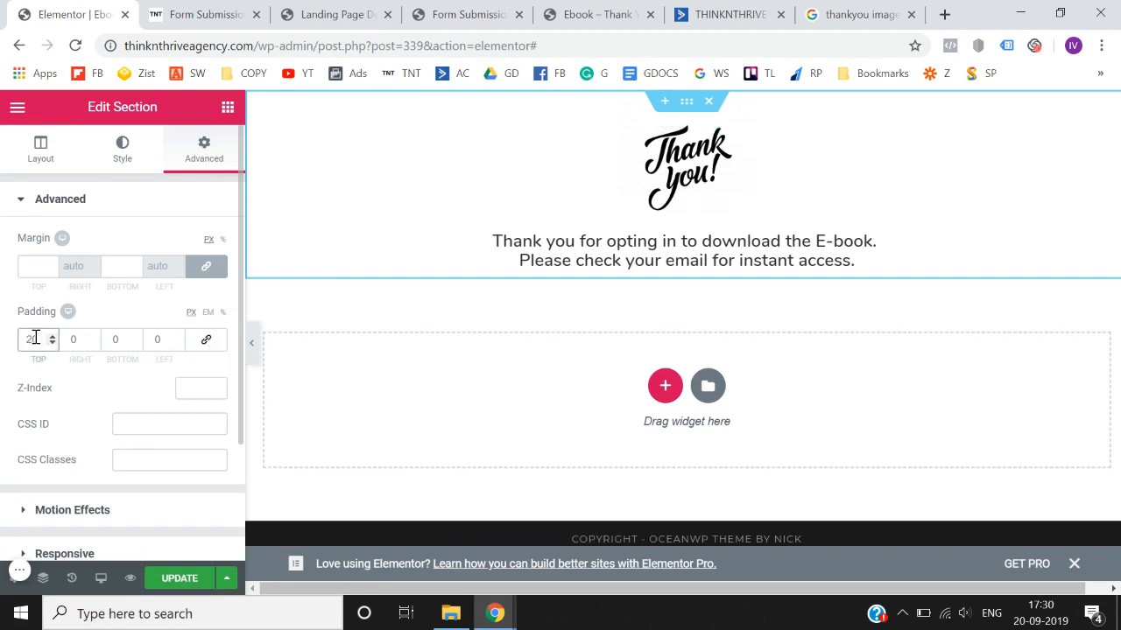
In the mobile preview, set the thank-you image's width to 61% and update the page
{"action": "left_click", "coordinate": [102, 578]}
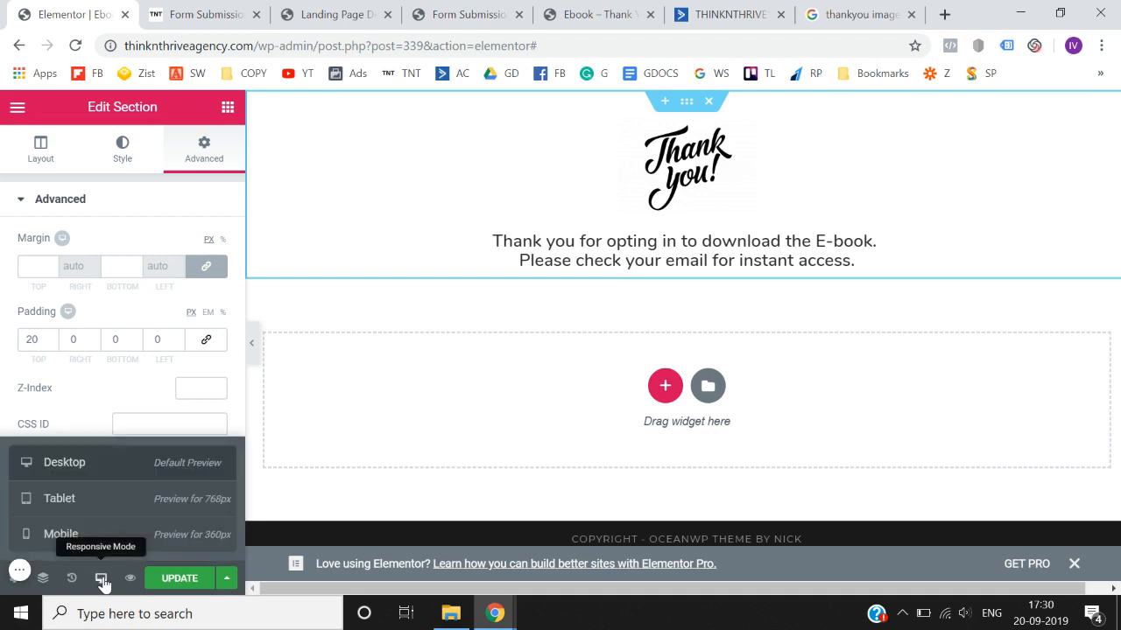
{"action": "left_click", "coordinate": [100, 537]}
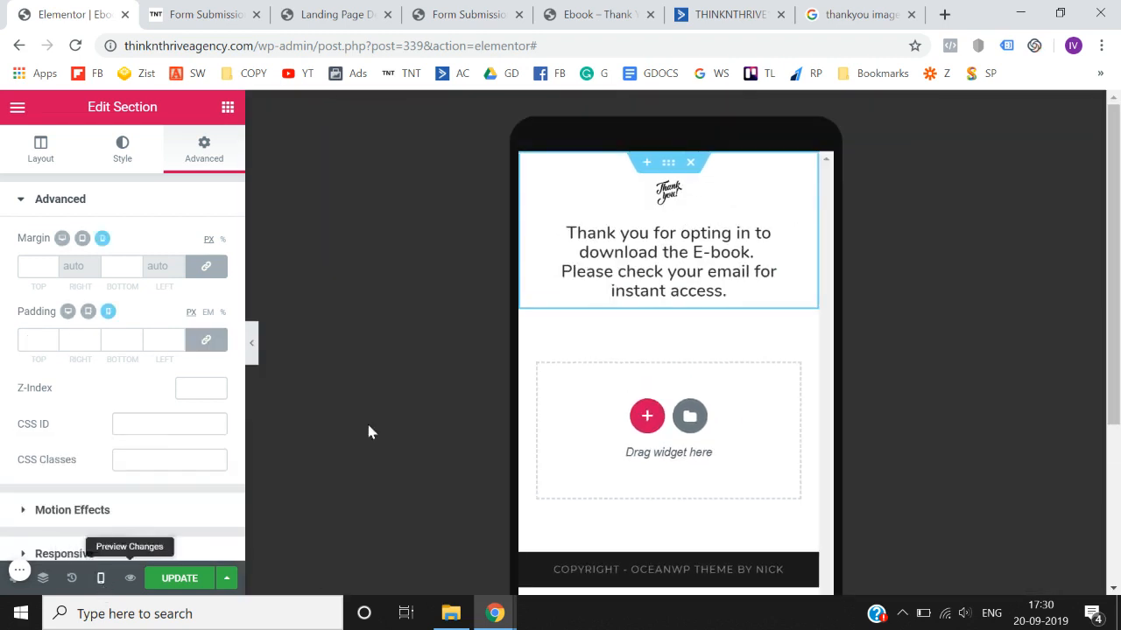
{"action": "left_click", "coordinate": [684, 203]}
{"action": "left_click", "coordinate": [121, 151]}
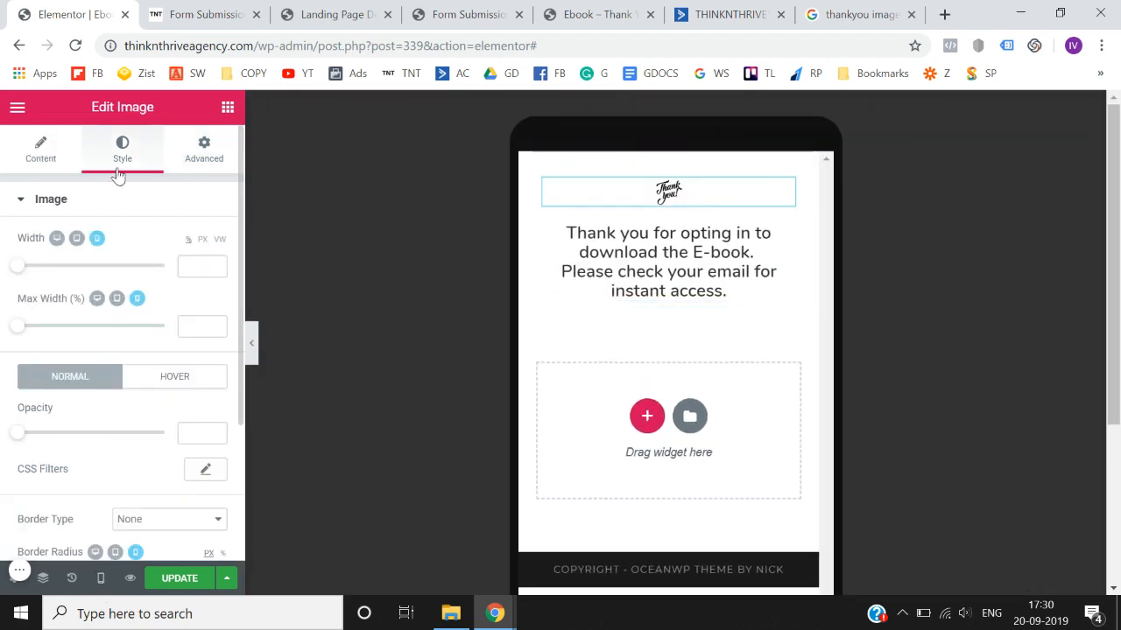
{"action": "left_click_drag", "start_coordinate": [17, 266], "coordinate": [106, 275]}
{"action": "left_click", "coordinate": [173, 585]}
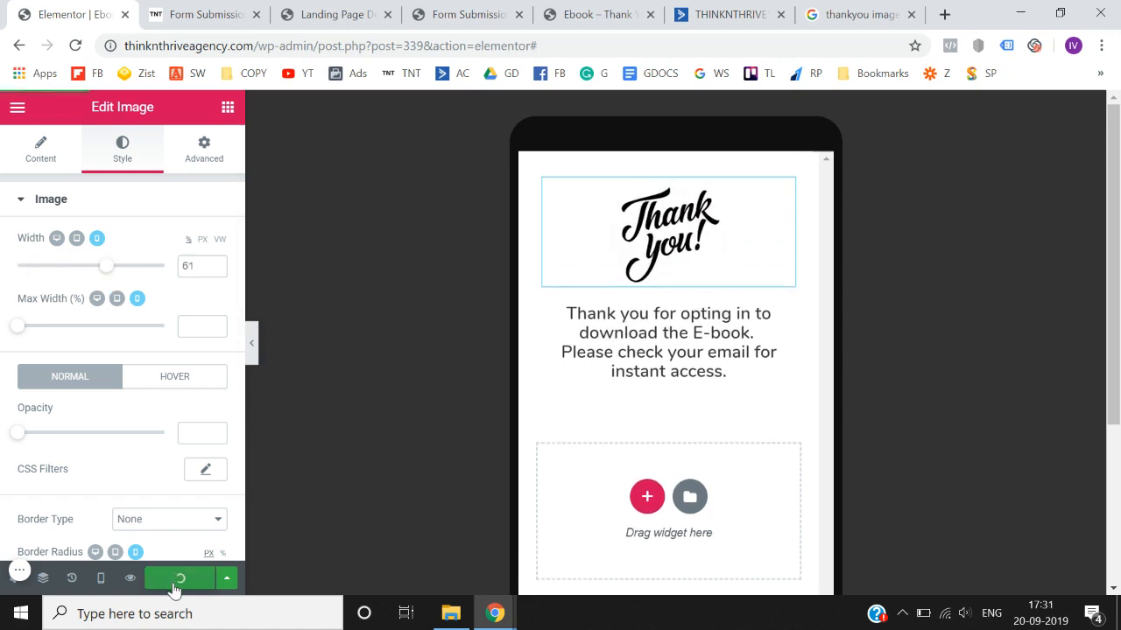
Return the preview to Desktop and exit the Elementor editor to the WordPress dashboard
{"action": "left_click", "coordinate": [102, 581]}
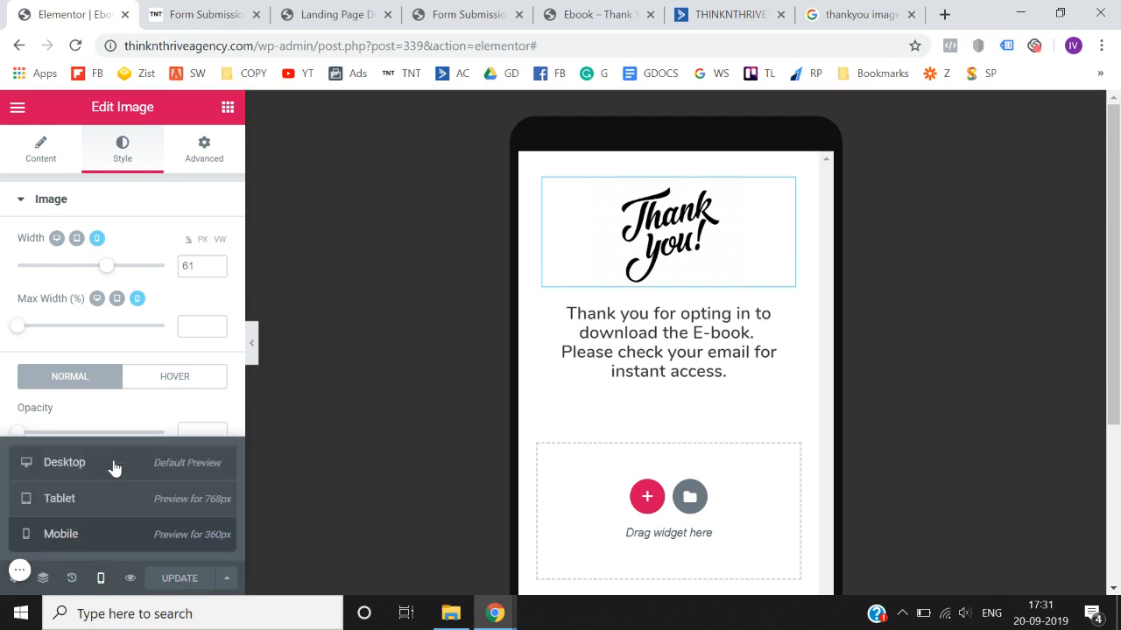
{"action": "left_click", "coordinate": [112, 468]}
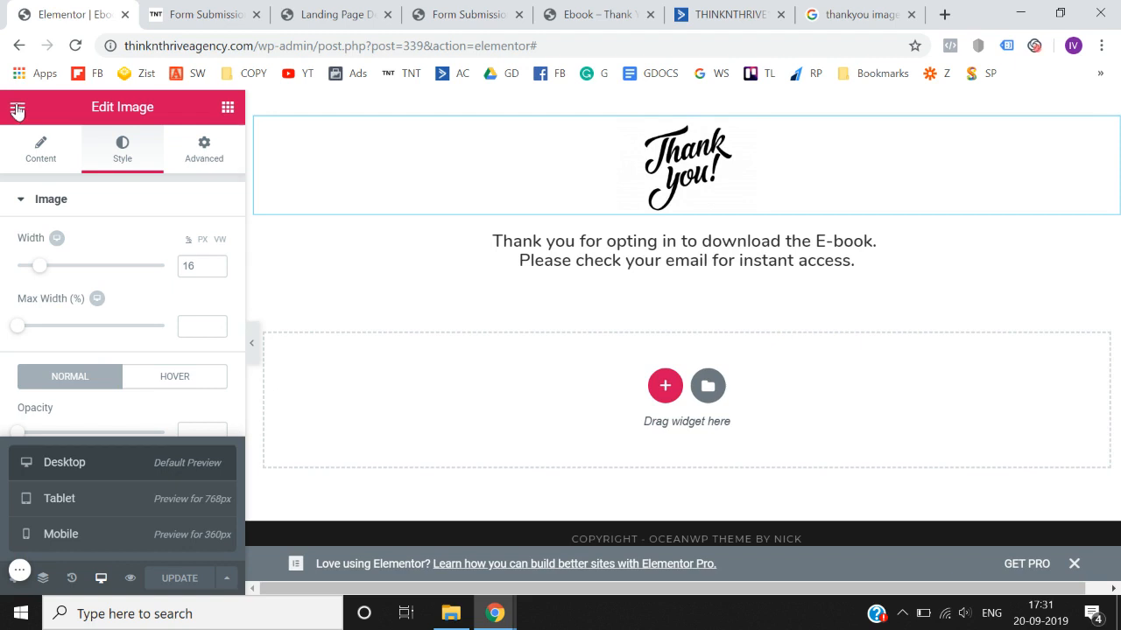
{"action": "left_click", "coordinate": [18, 107]}
{"action": "scroll", "coordinate": [205, 492], "scroll_direction": "down", "scroll_amount": 1}
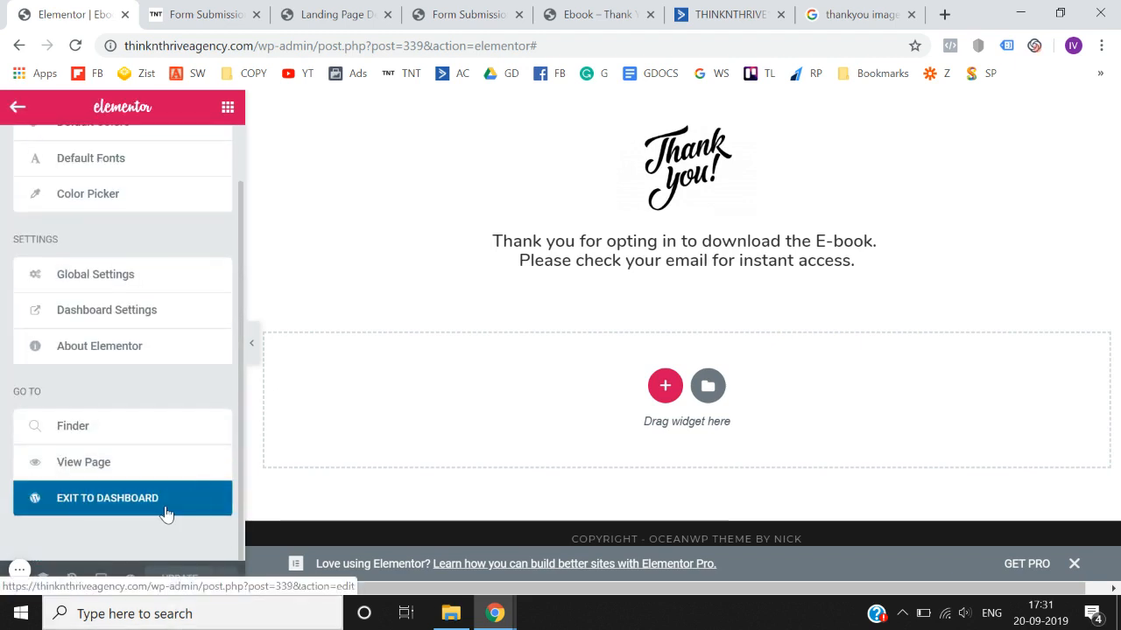
{"action": "left_click", "coordinate": [167, 515]}
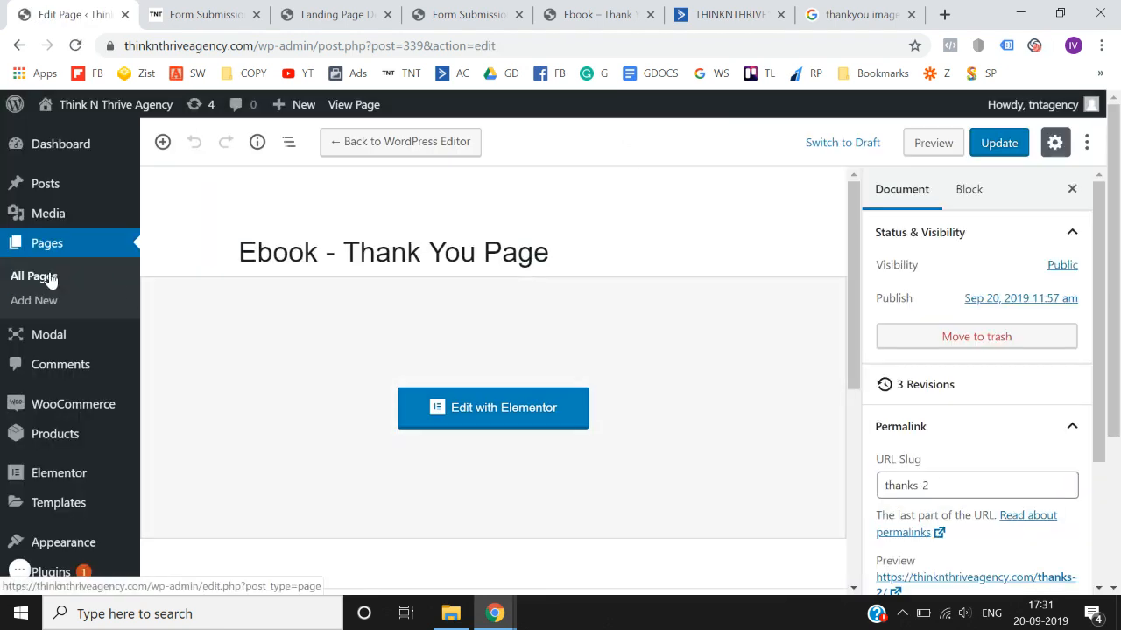
Close the old site-page and image-search tabs, and list all WordPress pages sorted by newest date first
{"action": "left_click", "coordinate": [257, 15]}
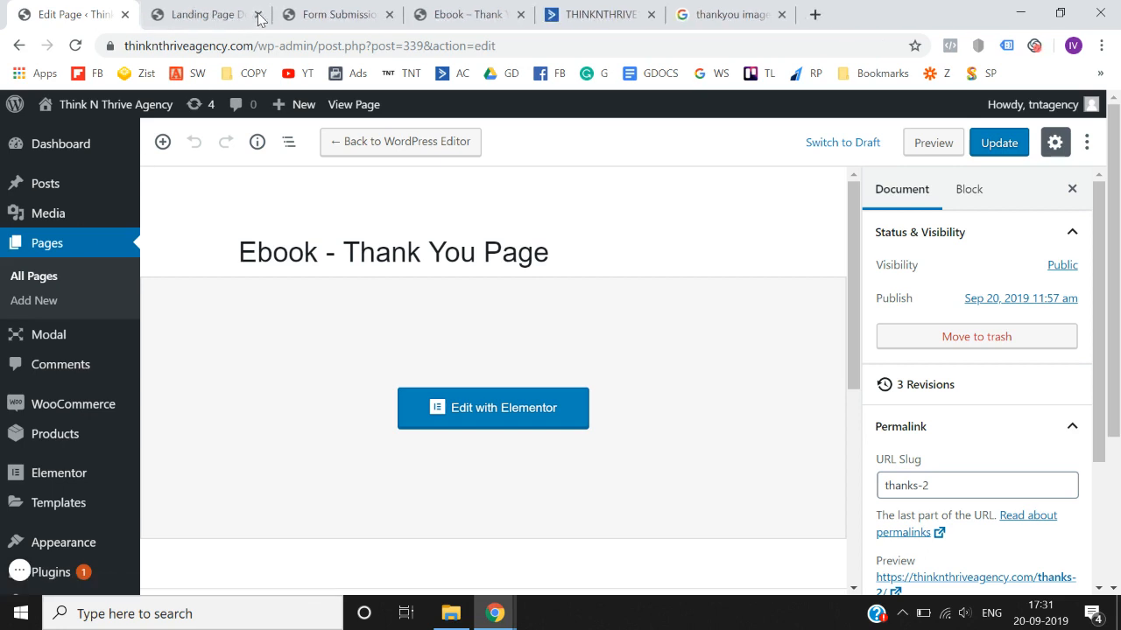
{"action": "left_click", "coordinate": [256, 14]}
{"action": "left_click", "coordinate": [256, 15]}
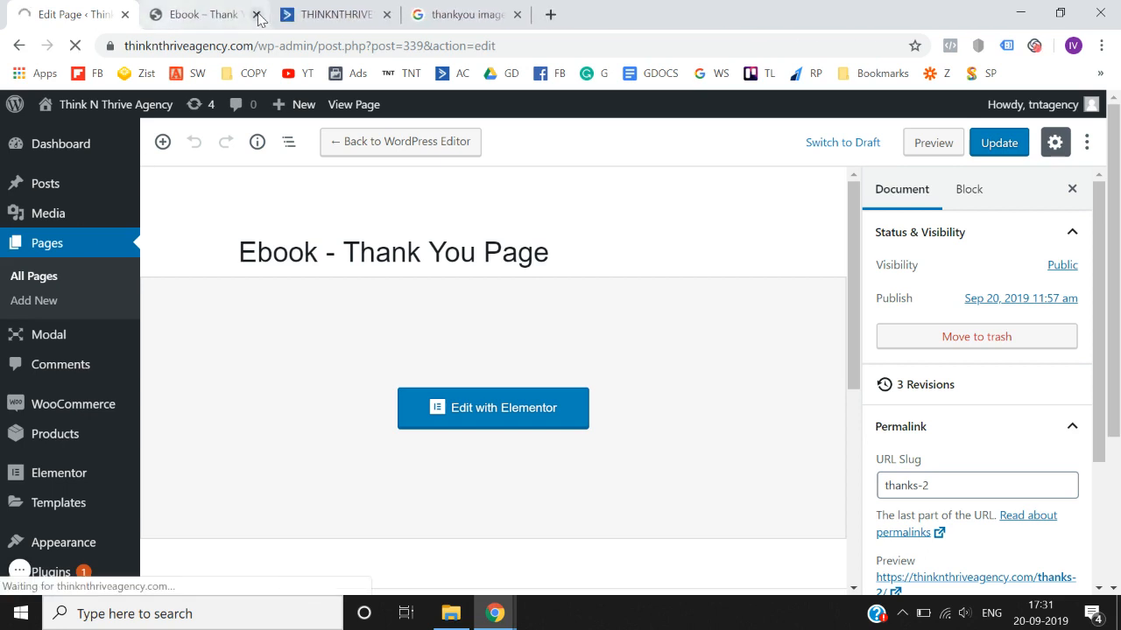
{"action": "left_click", "coordinate": [283, 15]}
{"action": "left_click", "coordinate": [386, 15]}
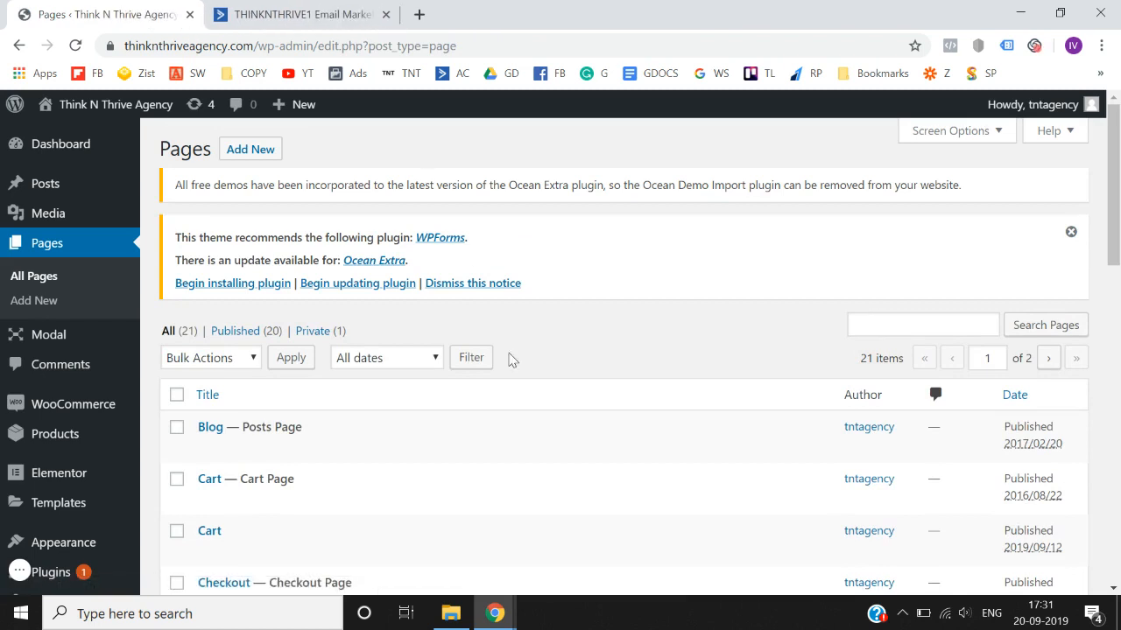
{"action": "left_click", "coordinate": [1025, 408]}
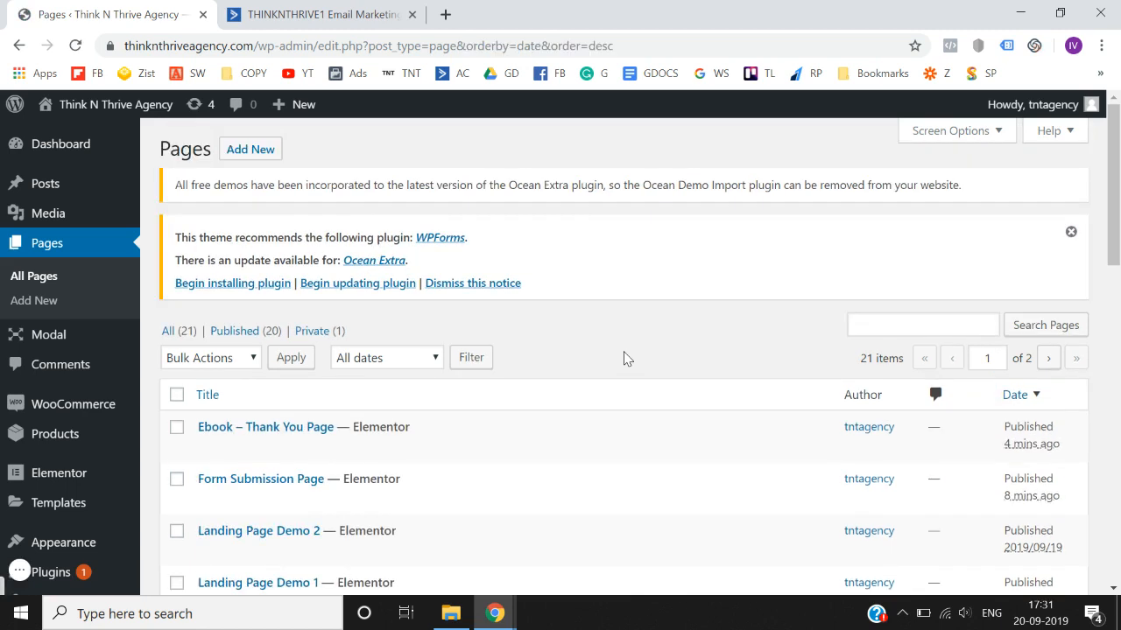
Open the live views of Ebook – Thank You Page, Form Submission Page and Landing Page Demo 2 in separate new tabs
{"action": "scroll", "coordinate": [625, 359], "scroll_direction": "down", "scroll_amount": 1}
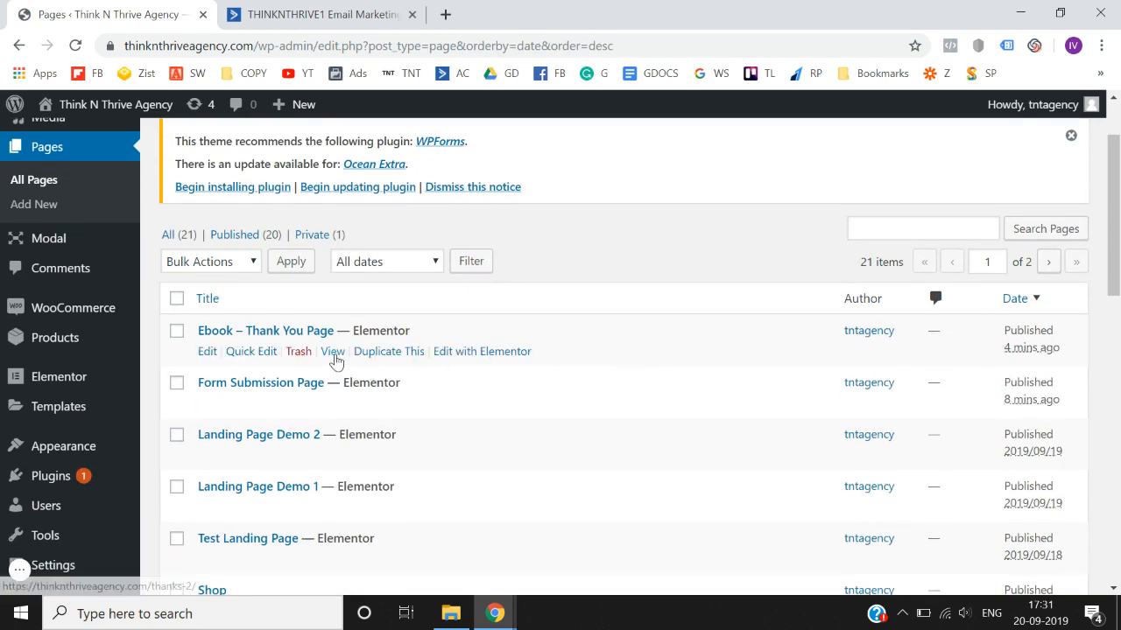
{"action": "right_click", "coordinate": [335, 355]}
{"action": "left_click", "coordinate": [355, 368]}
{"action": "scroll", "coordinate": [342, 379], "scroll_direction": "down", "scroll_amount": 1}
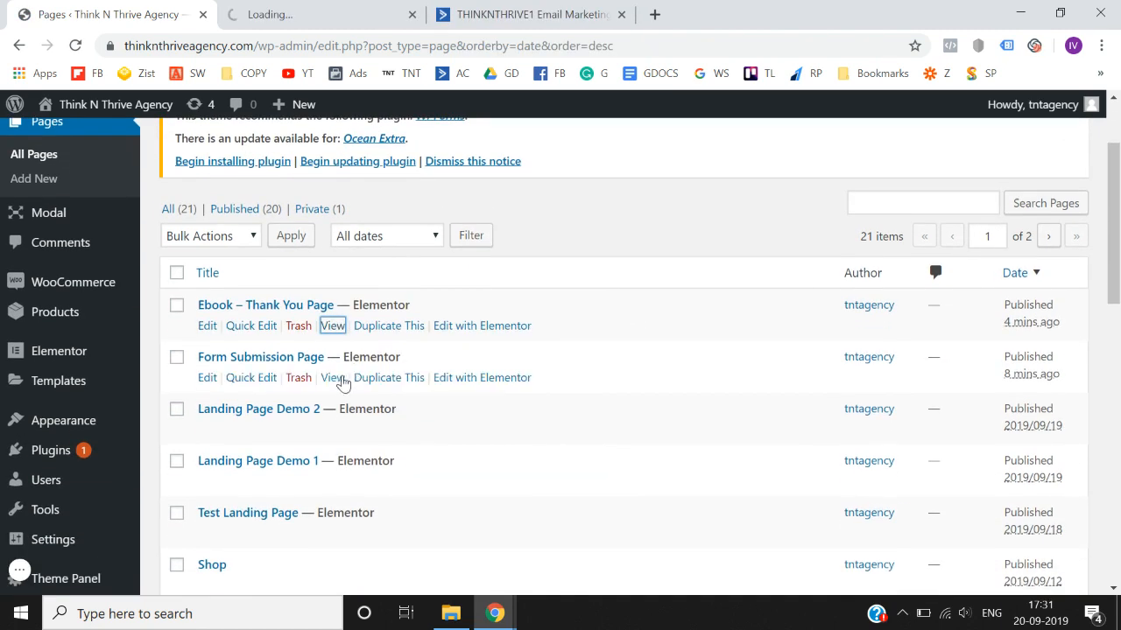
{"action": "right_click", "coordinate": [332, 382]}
{"action": "left_click", "coordinate": [346, 388]}
{"action": "scroll", "coordinate": [344, 394], "scroll_direction": "down", "scroll_amount": 1}
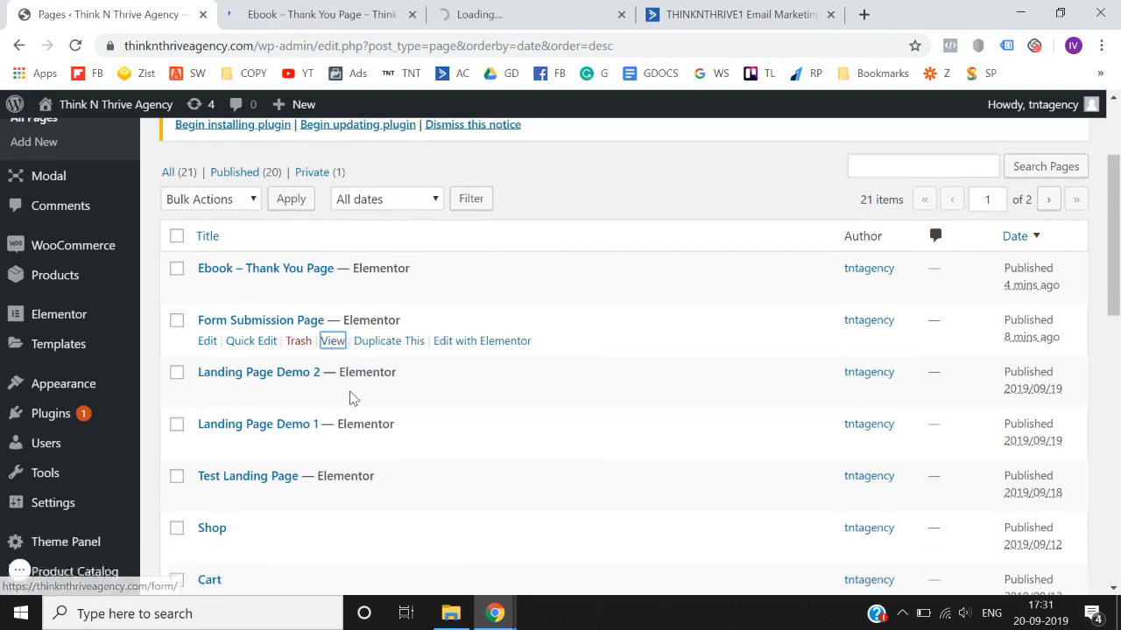
{"action": "right_click", "coordinate": [341, 396]}
{"action": "left_click", "coordinate": [358, 404]}
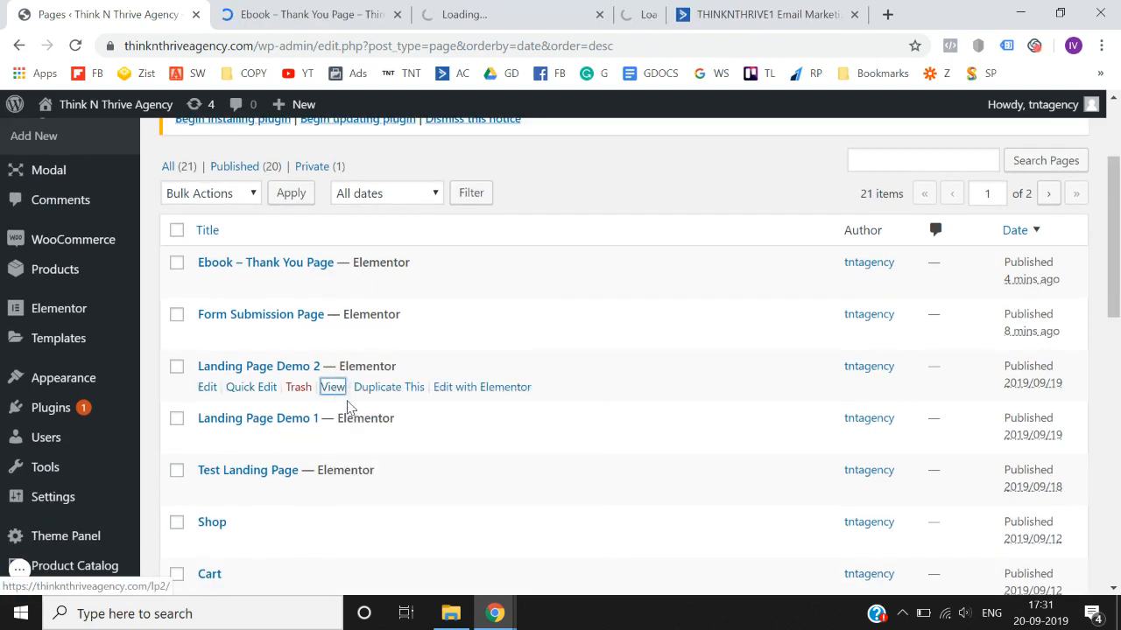
Arrange the tabs in funnel order as Landing Page Demo 2, Form Submission Page and Ebook – Thank You Page, and review each page
{"action": "left_click", "coordinate": [280, 7]}
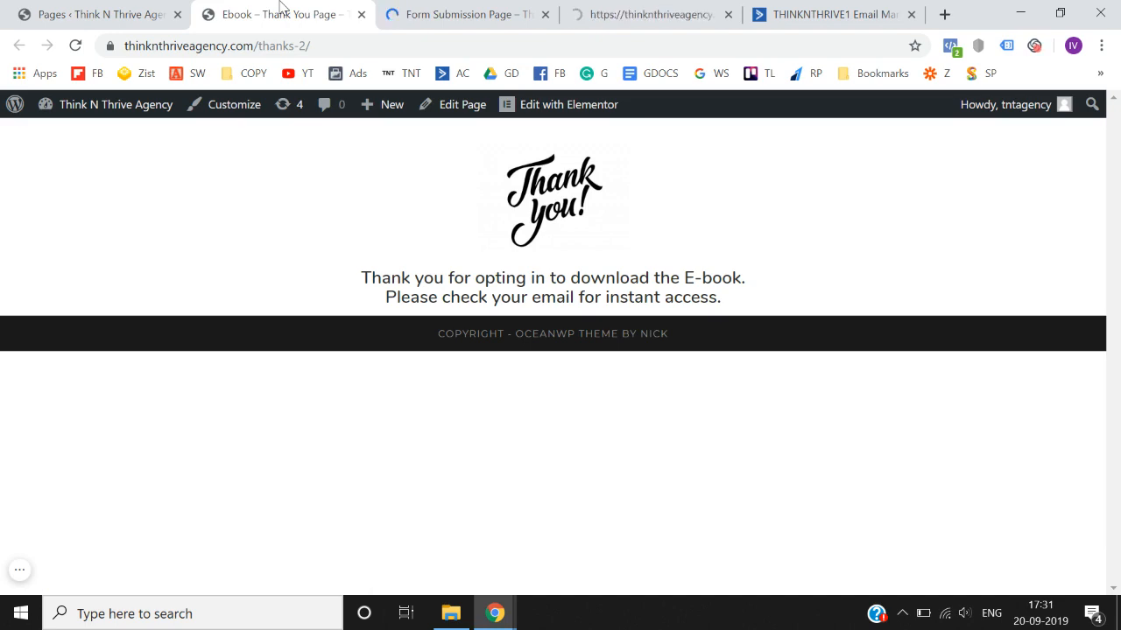
{"action": "left_click_drag", "start_coordinate": [613, 12], "coordinate": [325, 8]}
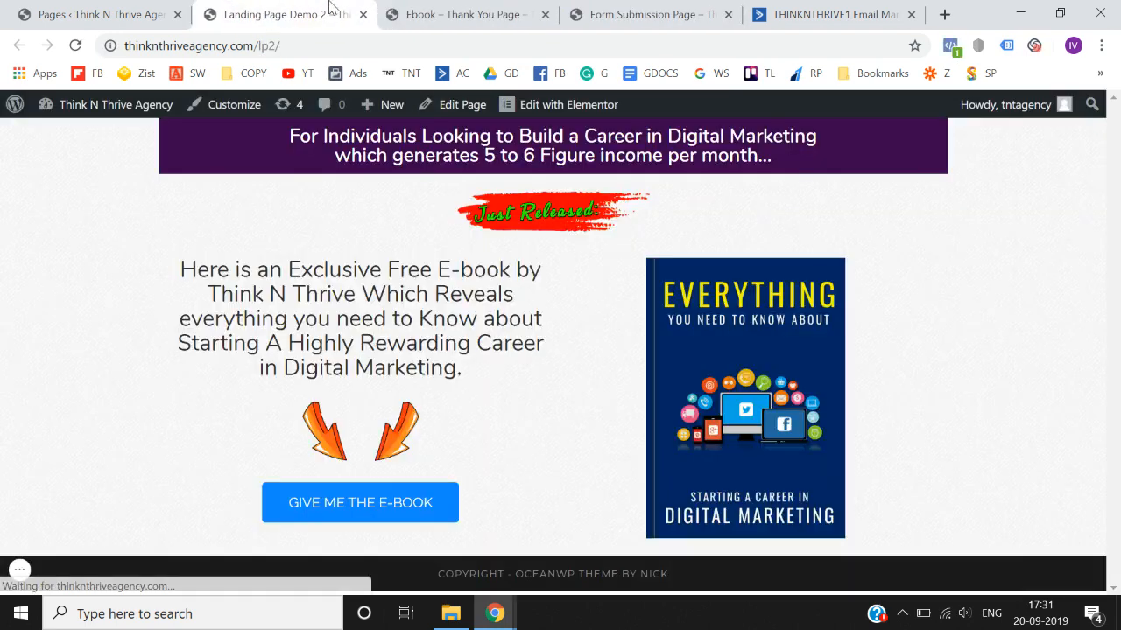
{"action": "left_click_drag", "start_coordinate": [616, 7], "coordinate": [465, 10]}
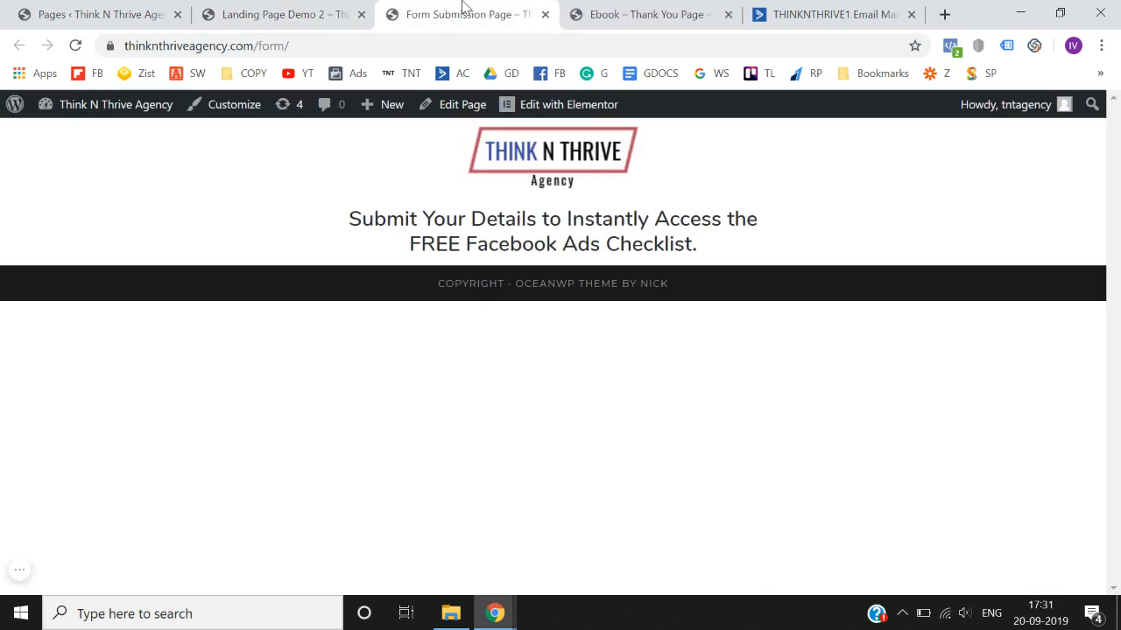
{"action": "left_click", "coordinate": [610, 7]}
{"action": "left_click", "coordinate": [295, 8]}
{"action": "left_click", "coordinate": [486, 8]}
{"action": "left_click", "coordinate": [592, 7]}
{"action": "left_click", "coordinate": [515, 7]}
Switch to ActiveCampaign and start creating a new form named "TNT Agency test Form" in the Forms section
{"action": "left_click", "coordinate": [814, 12]}
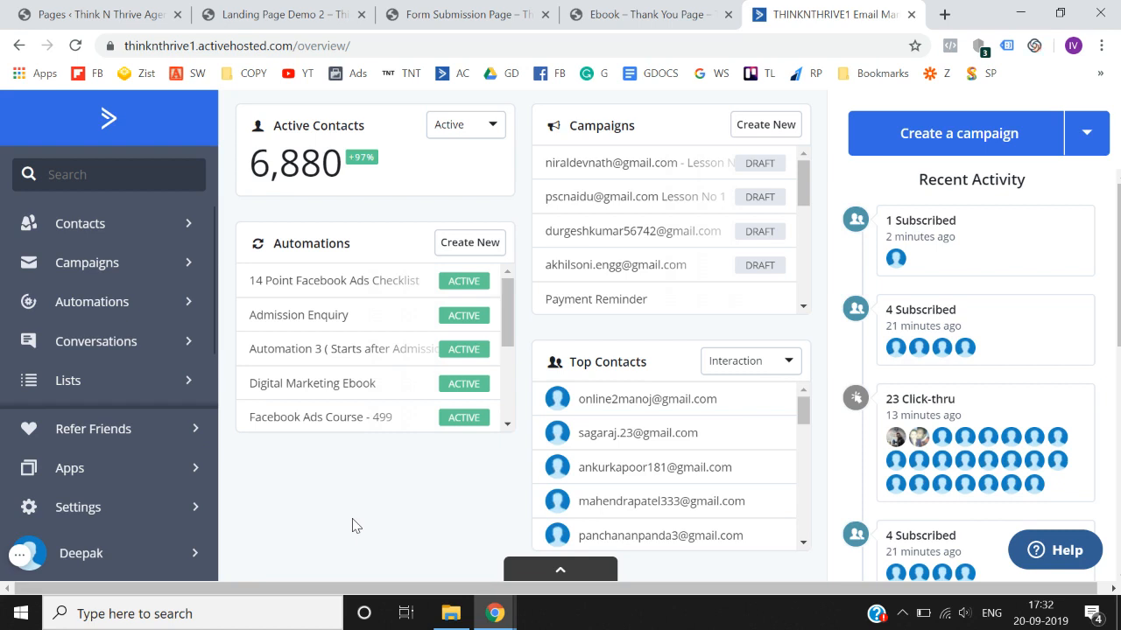
{"action": "scroll", "coordinate": [135, 334], "scroll_direction": "down", "scroll_amount": 2}
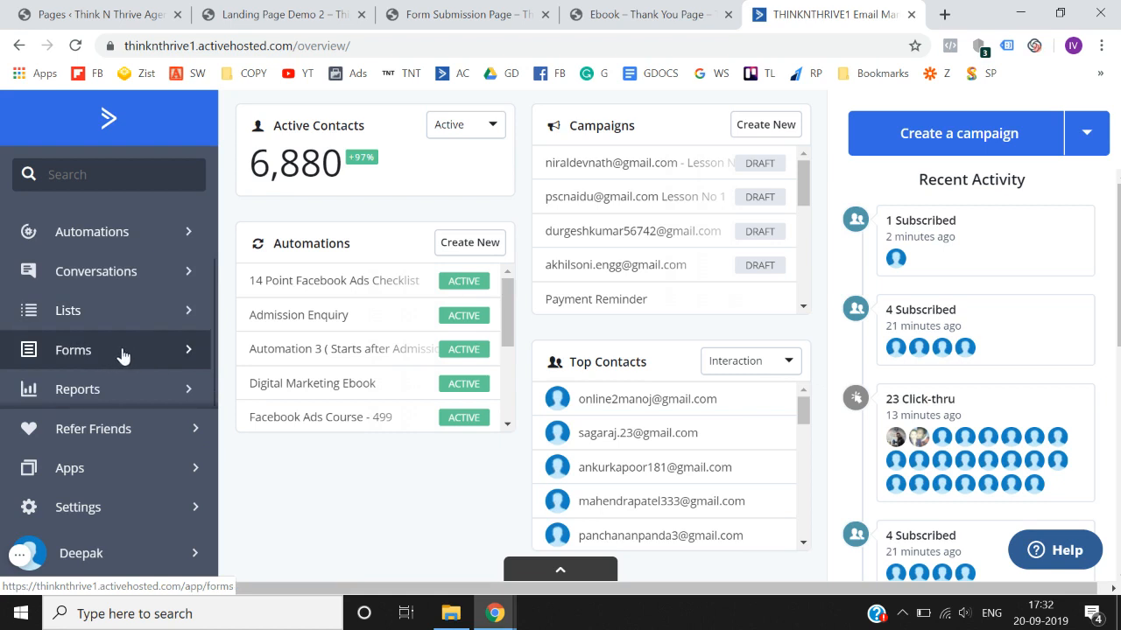
{"action": "left_click", "coordinate": [123, 351]}
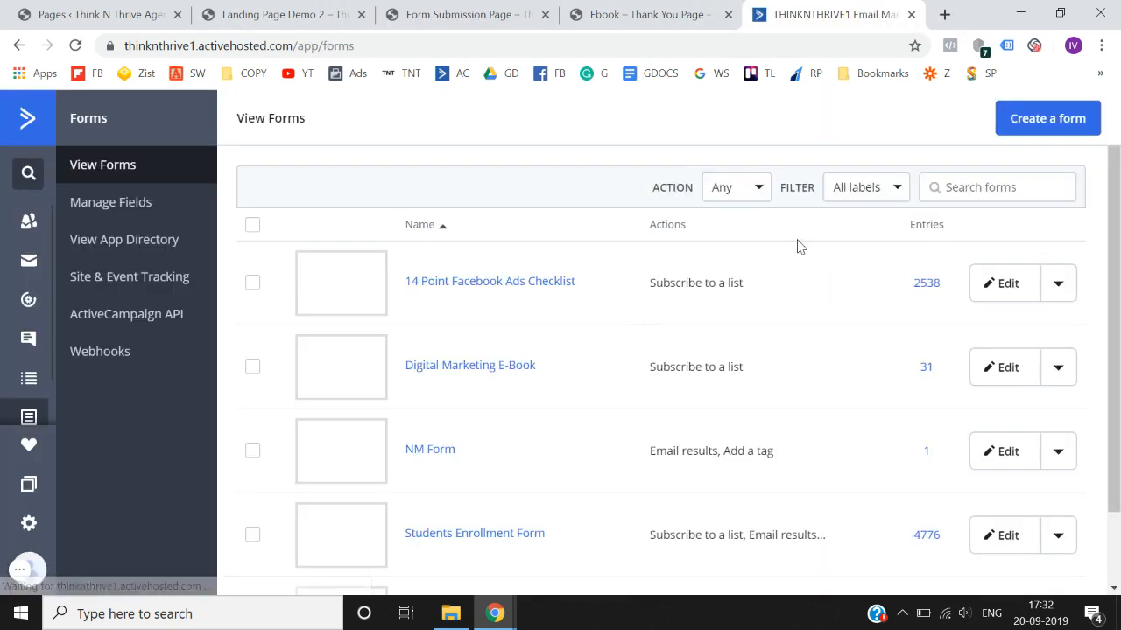
{"action": "left_click", "coordinate": [1049, 123]}
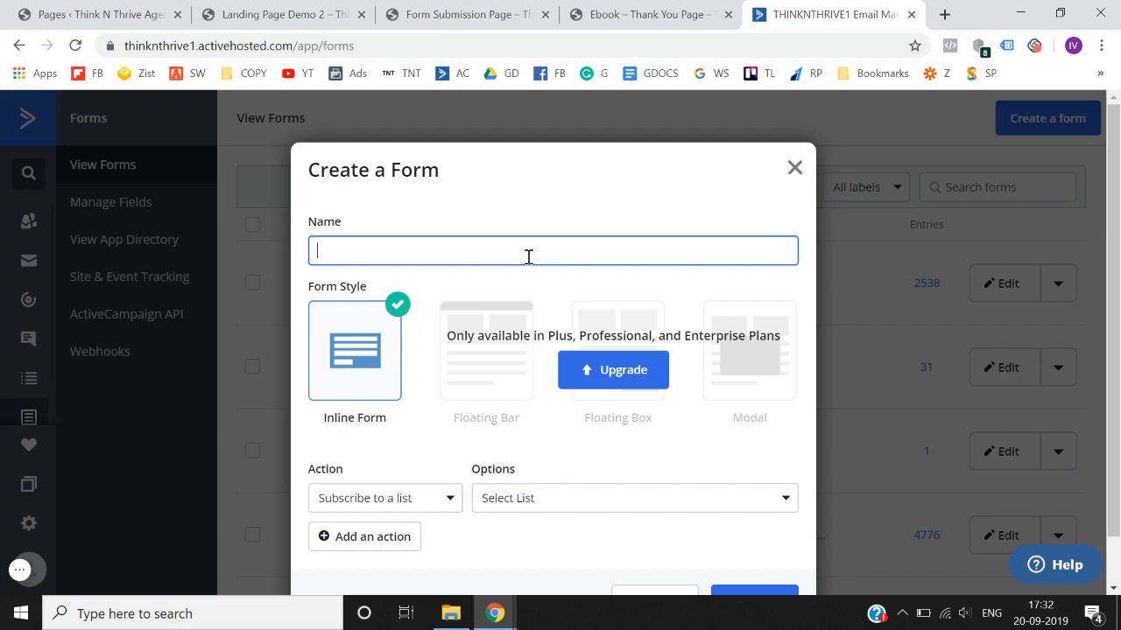
{"action": "type", "text": "TNT Agency test Form"}
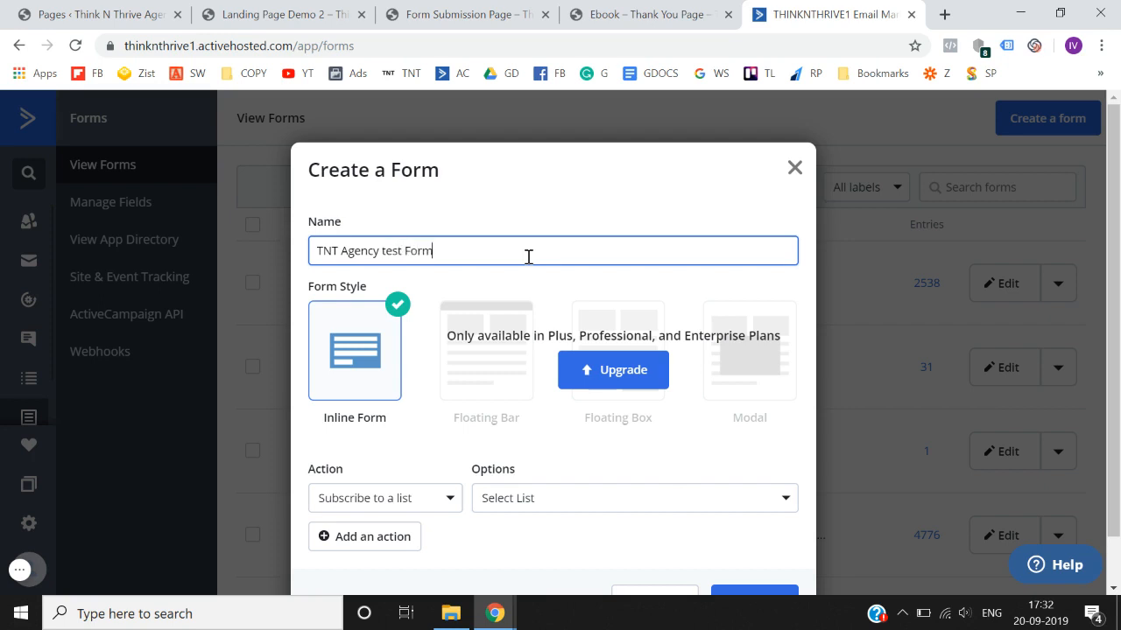
{"action": "scroll", "coordinate": [528, 253], "scroll_direction": "down", "scroll_amount": 1}
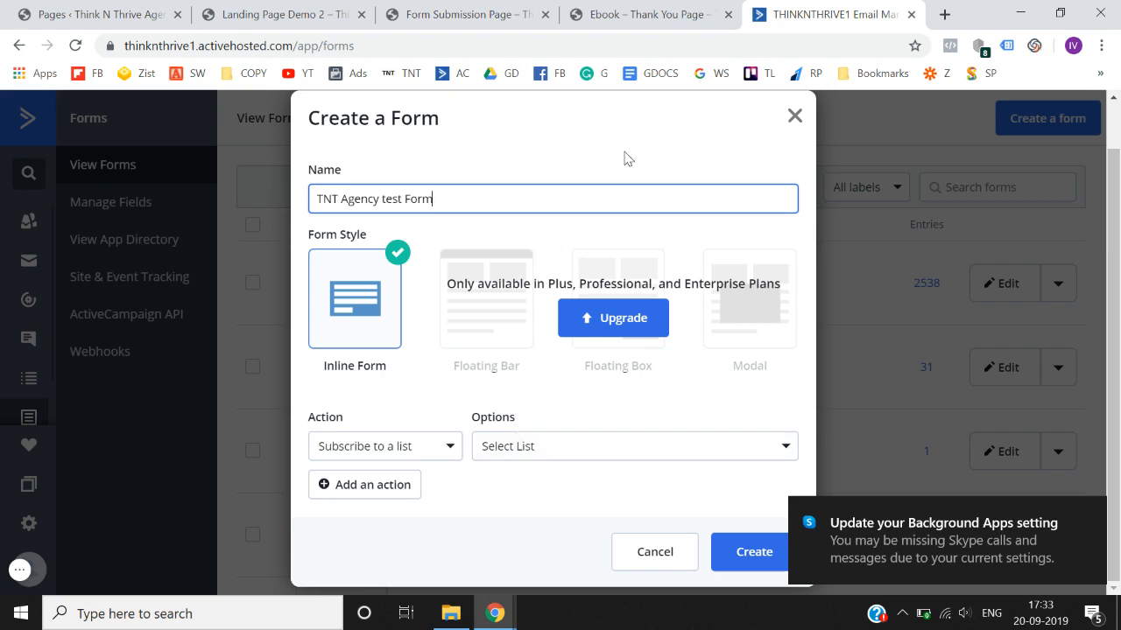
Review the live Landing Page Demo 2 and Ebook – Thank You Page, and return to the Create a Form dialog in ActiveCampaign
{"action": "left_click", "coordinate": [299, 8]}
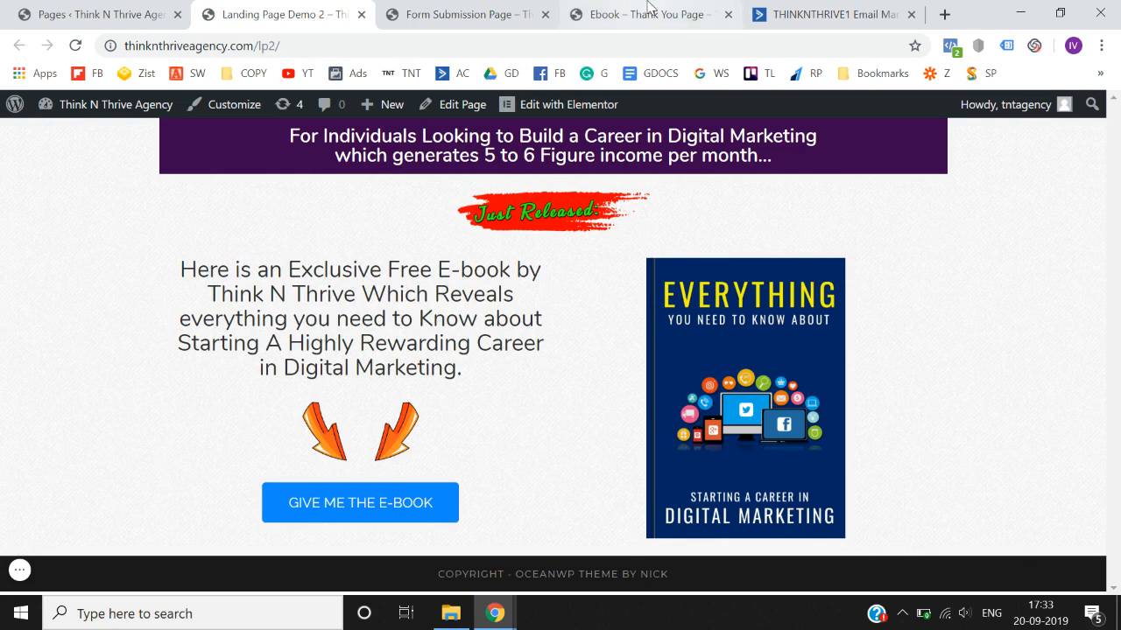
{"action": "left_click", "coordinate": [792, 14]}
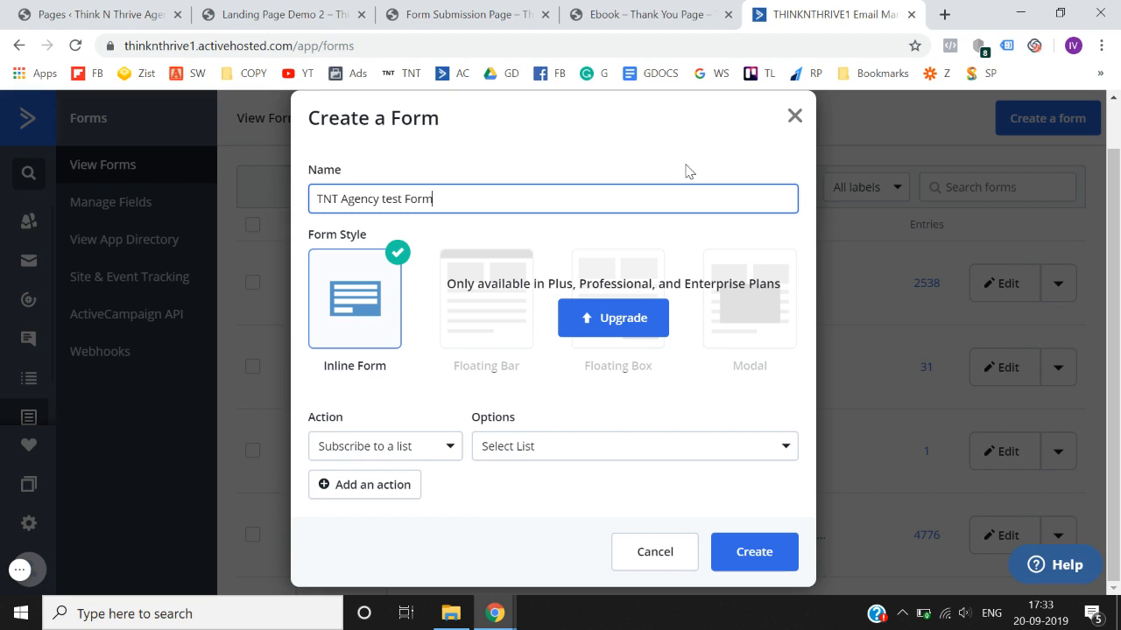
{"action": "left_click", "coordinate": [344, 9]}
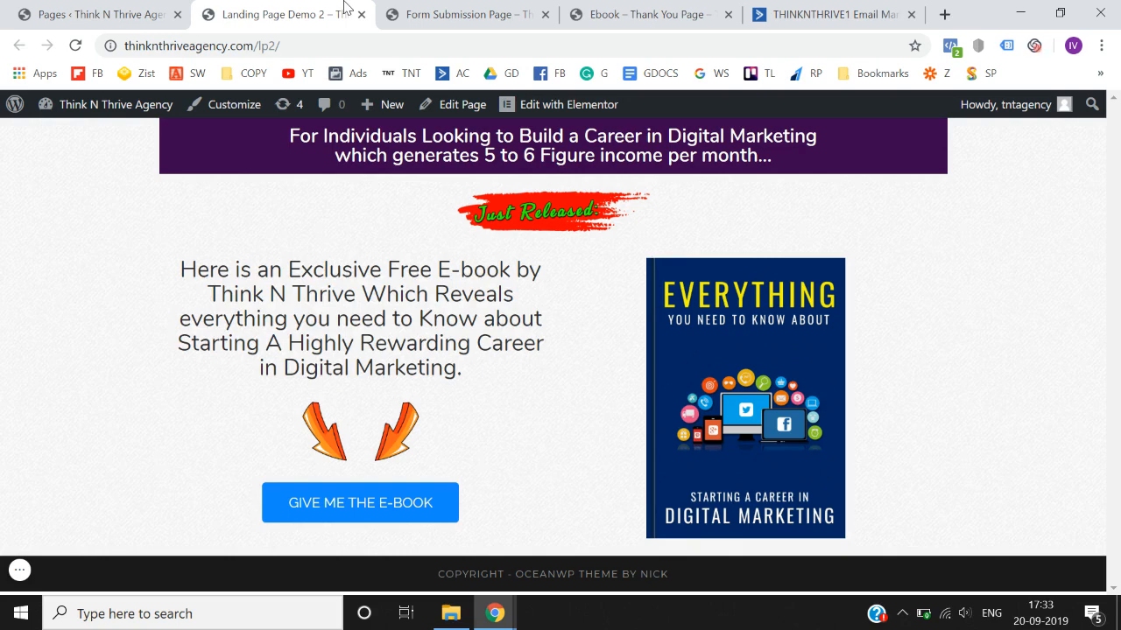
{"action": "left_click", "coordinate": [632, 10]}
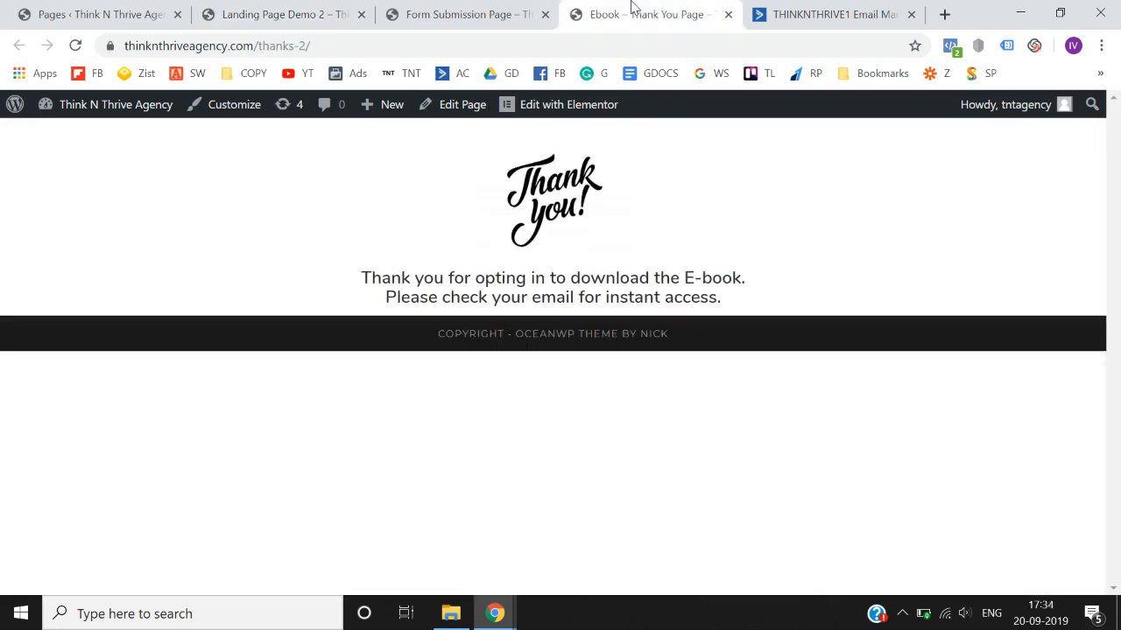
{"action": "left_click", "coordinate": [786, 8]}
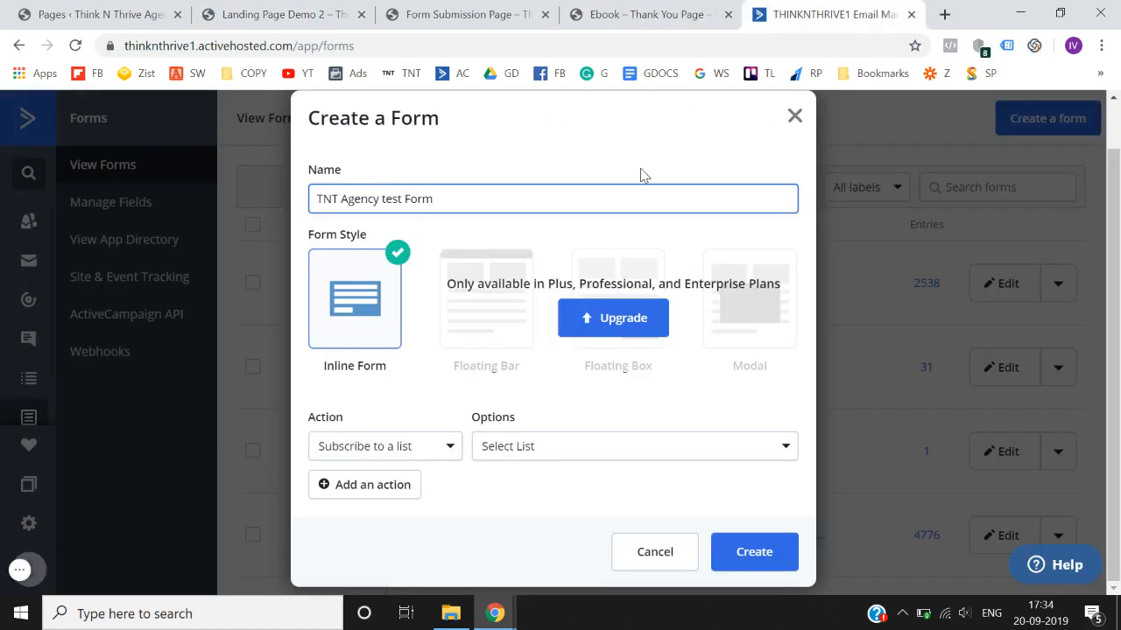
{"action": "left_click", "coordinate": [20, 570]}
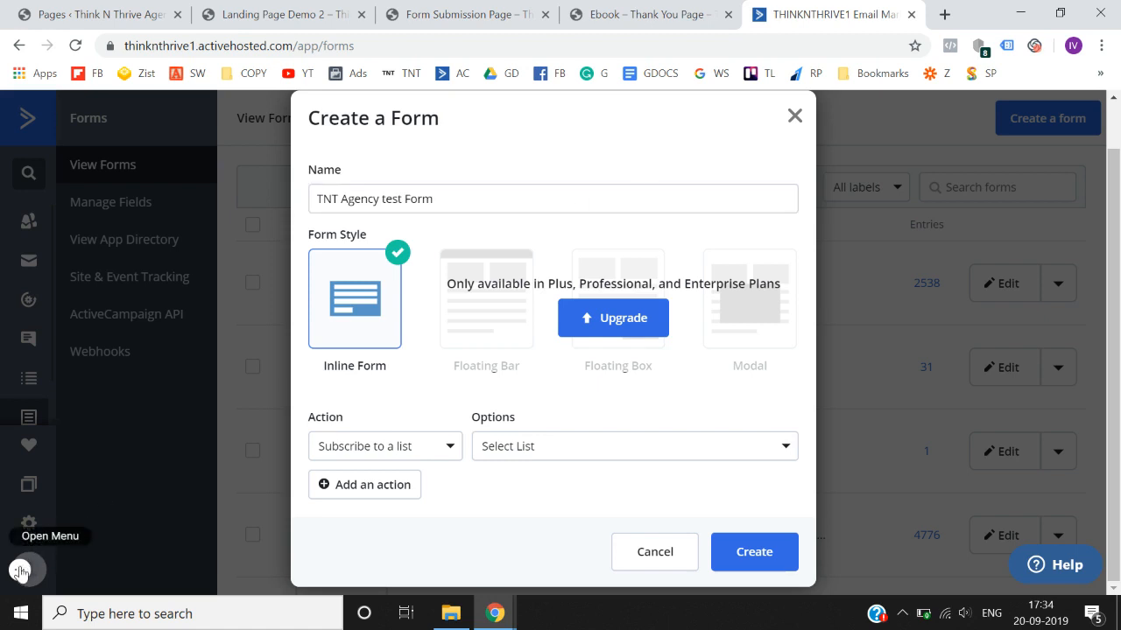